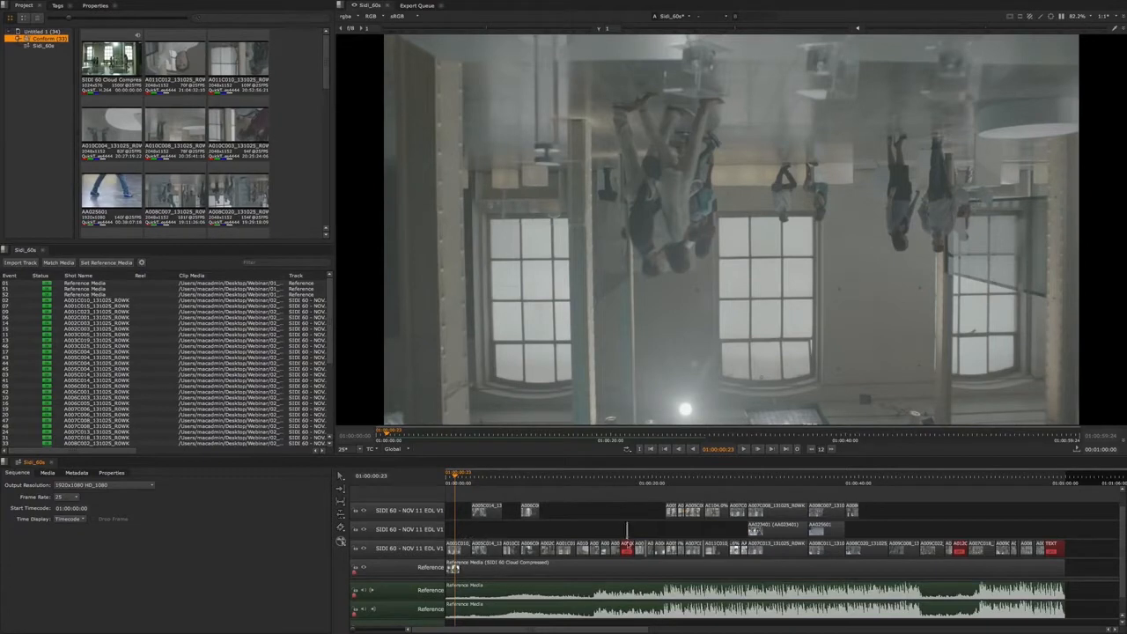
{"action": "left_click", "coordinate": [627, 546]}
{"action": "left_click", "coordinate": [961, 544]}
{"action": "left_click", "coordinate": [468, 538]}
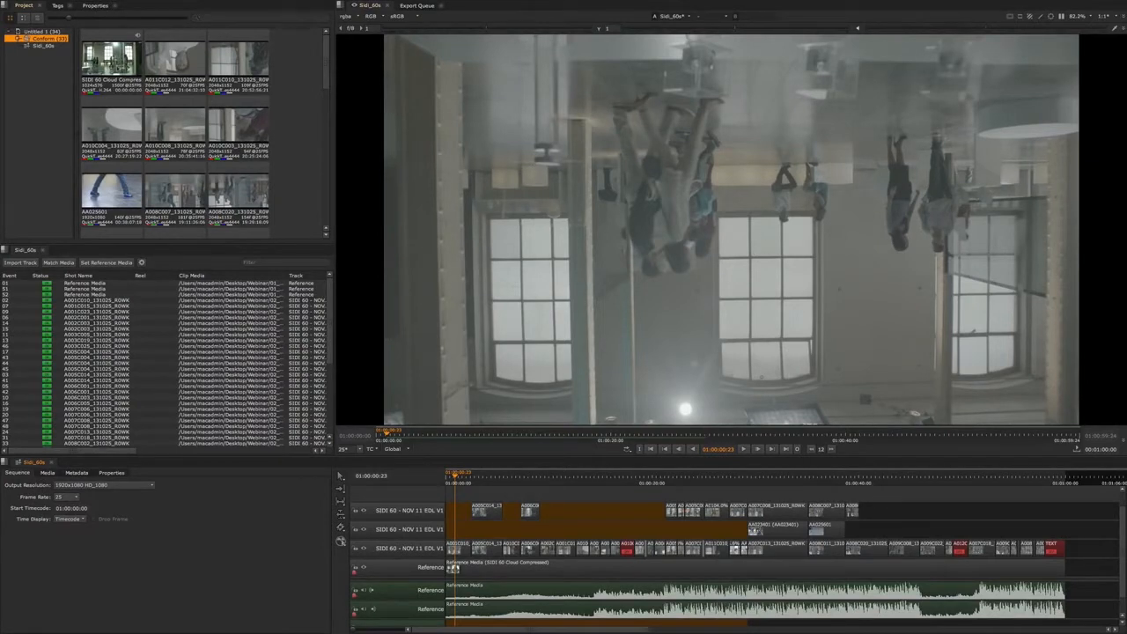
Load clip A011C012 from the Conform bin as the viewer's B input and tilt the wipe line to compare it with the sequence.
{"action": "left_click", "coordinate": [181, 60]}
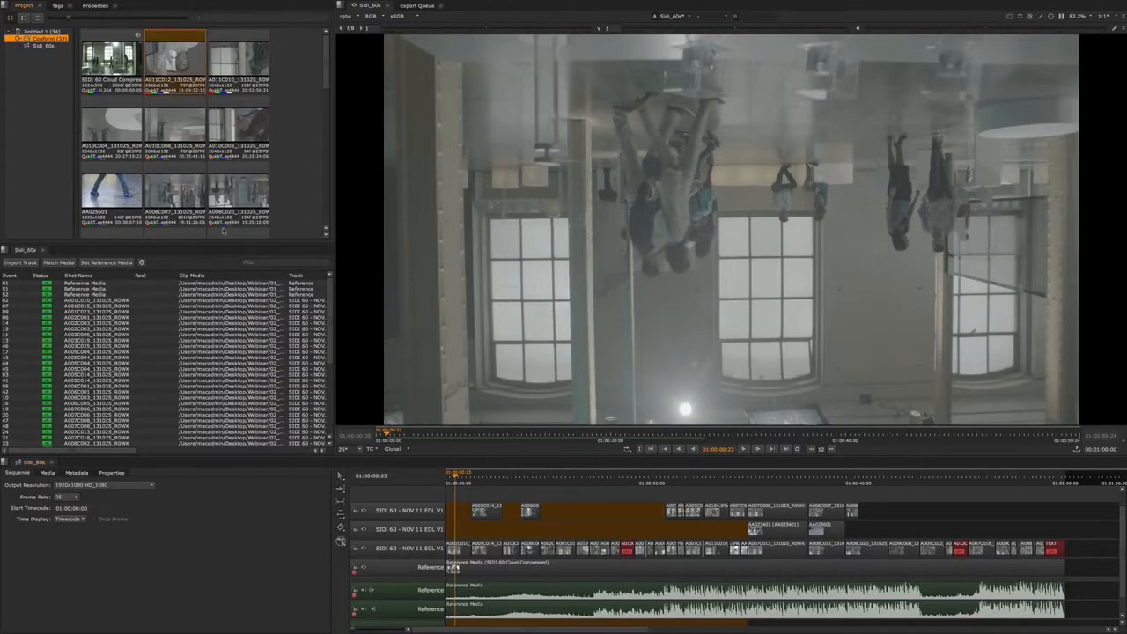
{"action": "left_click_drag", "start_coordinate": [180, 60], "coordinate": [854, 217]}
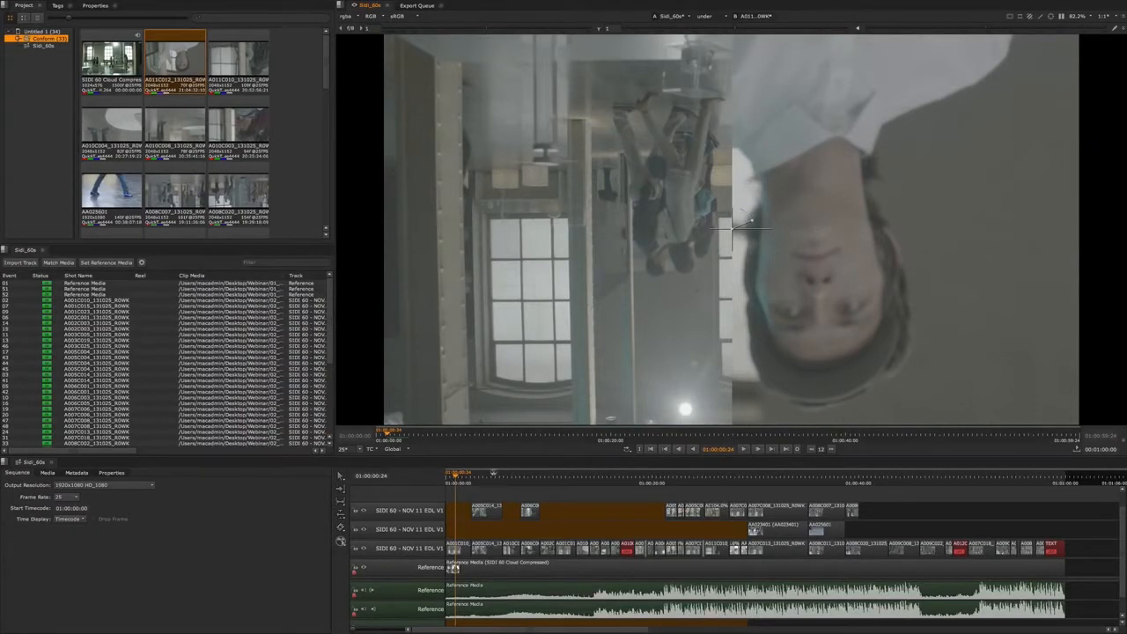
{"action": "left_click_drag", "start_coordinate": [457, 477], "coordinate": [467, 476]}
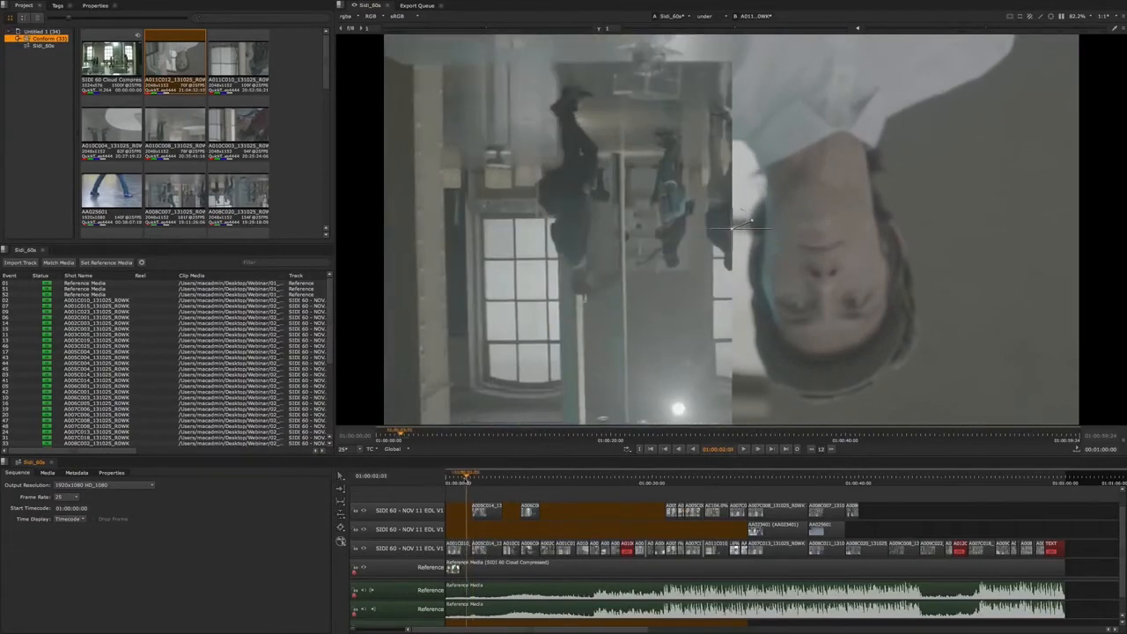
{"action": "left_click_drag", "start_coordinate": [763, 230], "coordinate": [757, 40]}
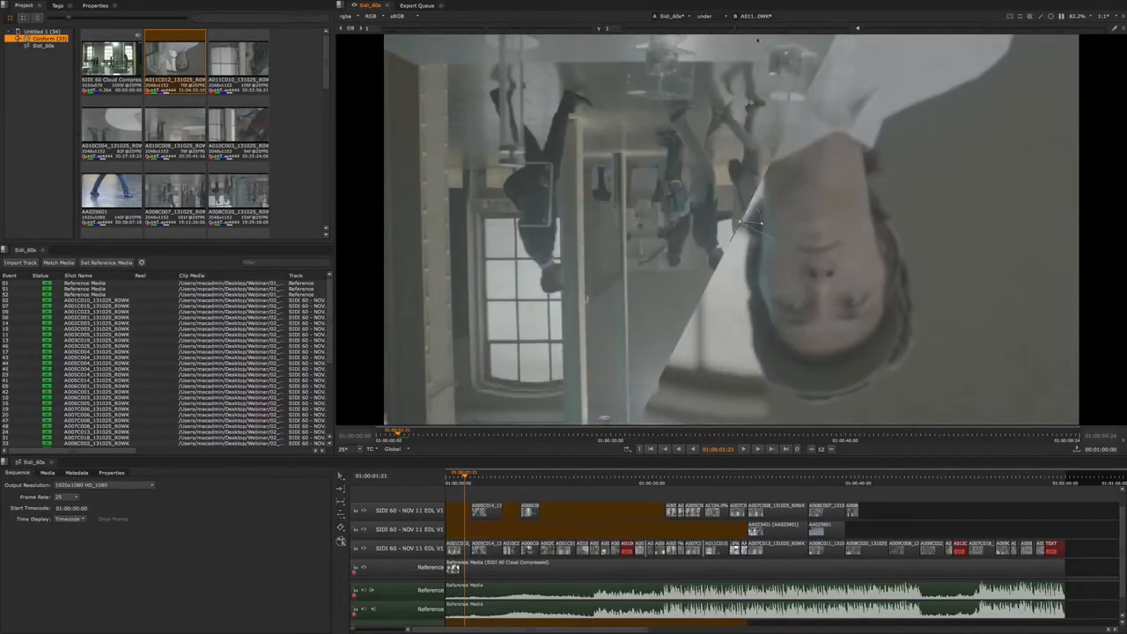
Try the horizontal and vertical comparison layouts in the viewer, and return to the wipe comparison.
{"action": "left_click", "coordinate": [717, 17]}
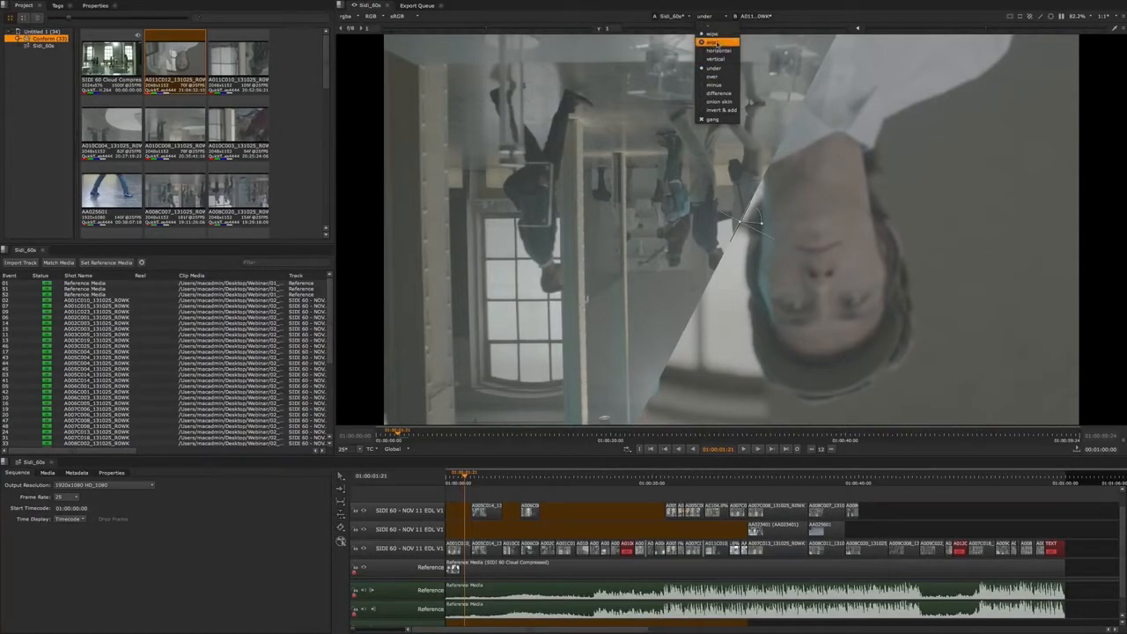
{"action": "left_click", "coordinate": [718, 52]}
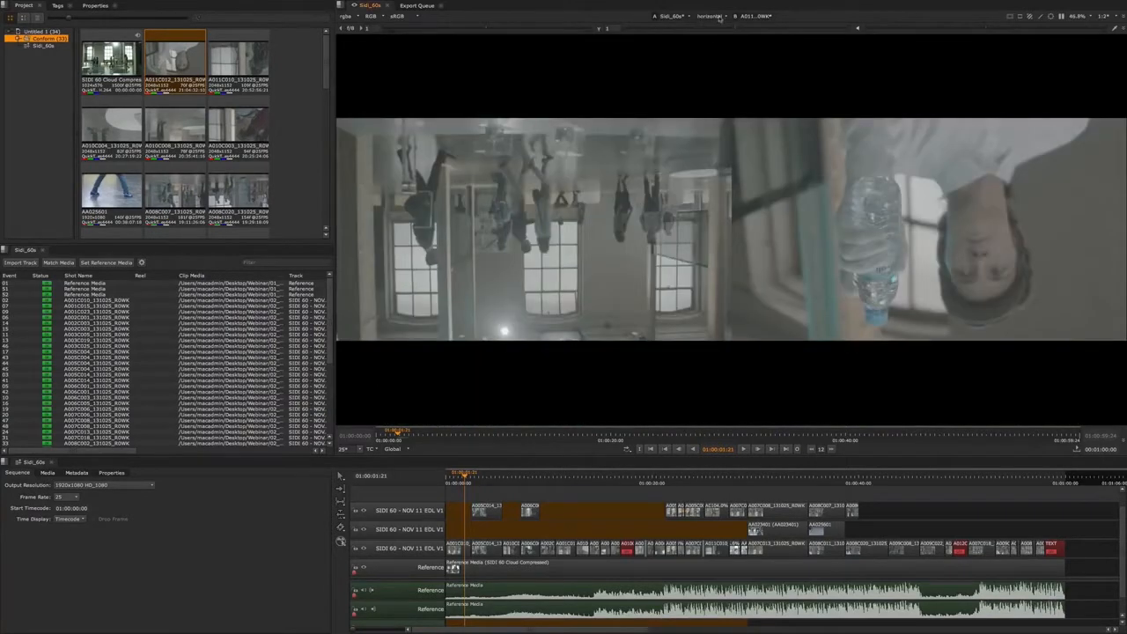
{"action": "left_click", "coordinate": [719, 17]}
{"action": "left_click", "coordinate": [716, 60]}
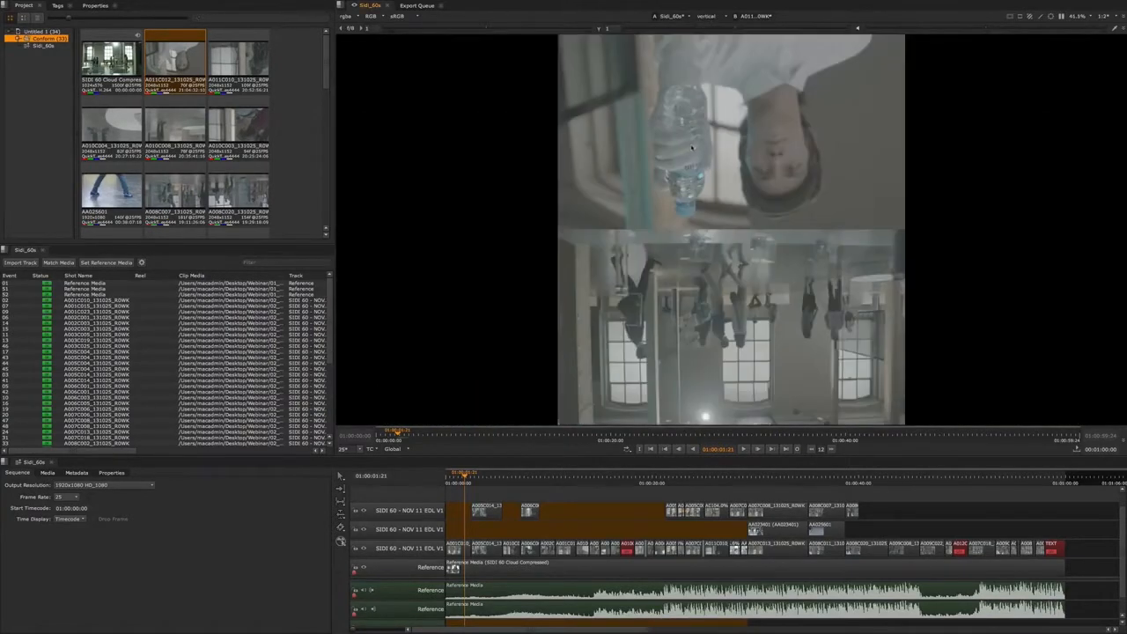
{"action": "left_click", "coordinate": [718, 17]}
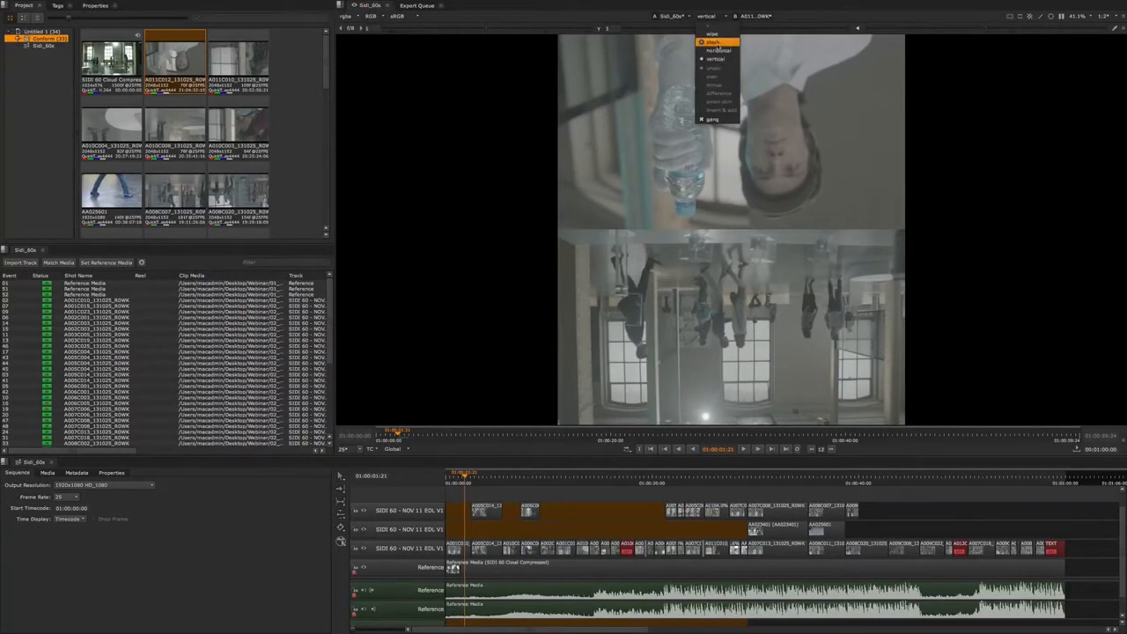
{"action": "left_click", "coordinate": [716, 35]}
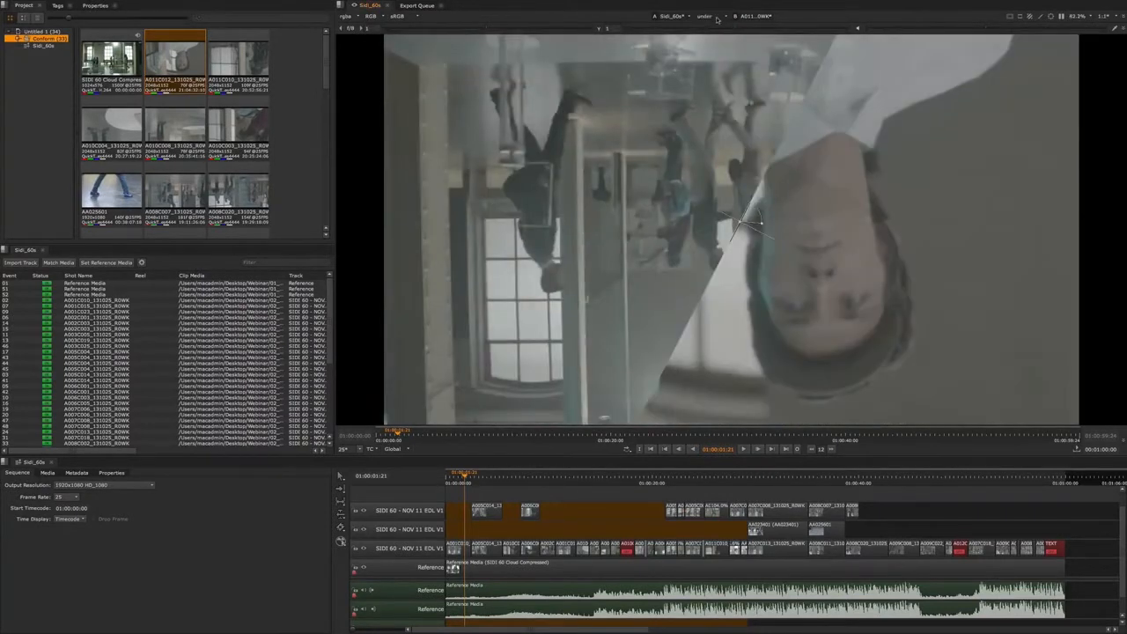
Try the invert & add and difference comparison modes between inputs A and B, and shift the wipe line slightly.
{"action": "left_click", "coordinate": [717, 17]}
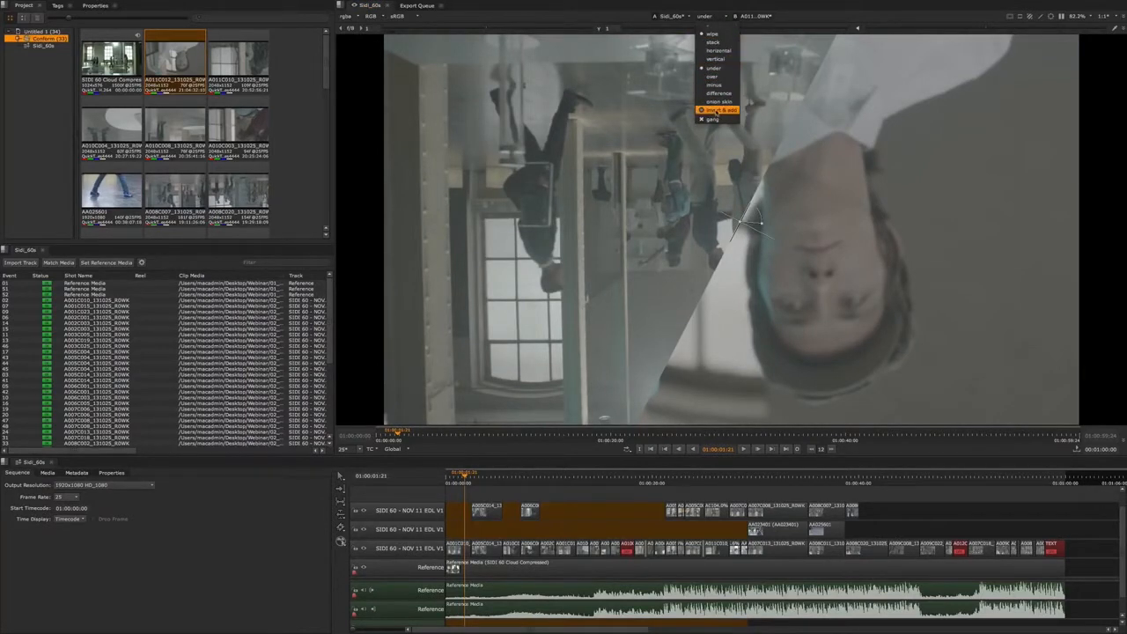
{"action": "left_click", "coordinate": [718, 110]}
{"action": "left_click", "coordinate": [711, 19]}
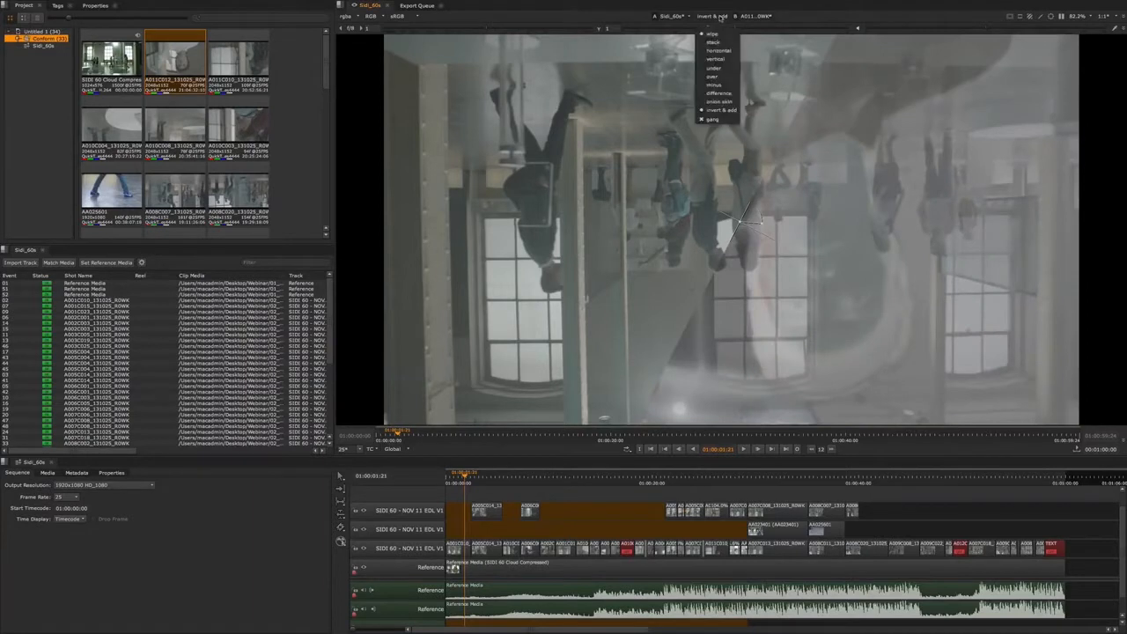
{"action": "left_click", "coordinate": [717, 95]}
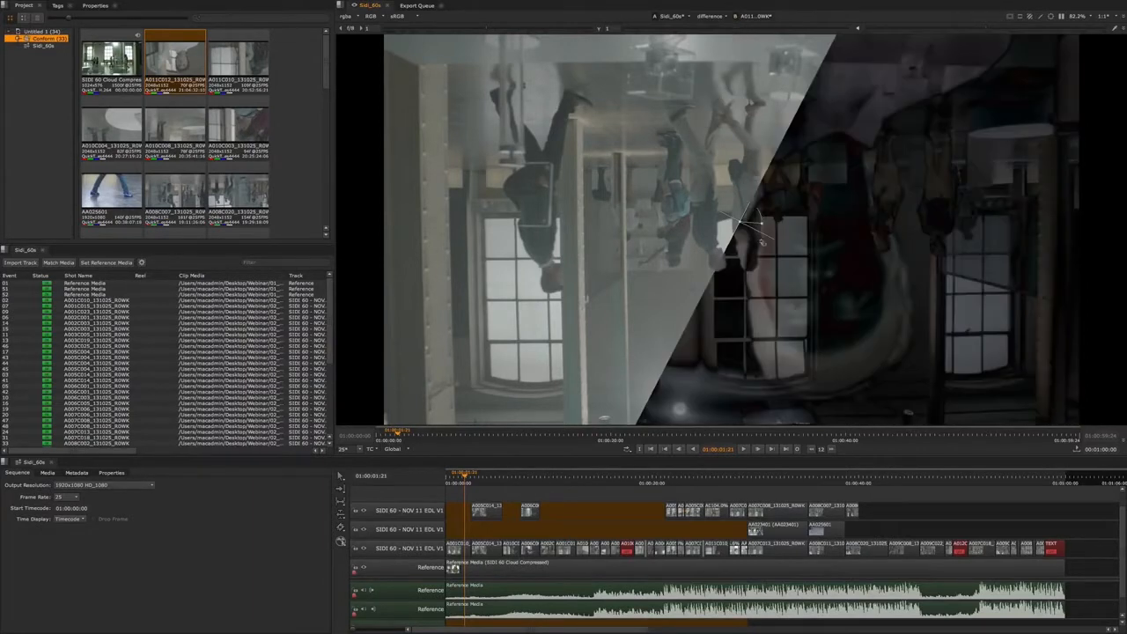
{"action": "left_click_drag", "start_coordinate": [738, 222], "coordinate": [748, 188]}
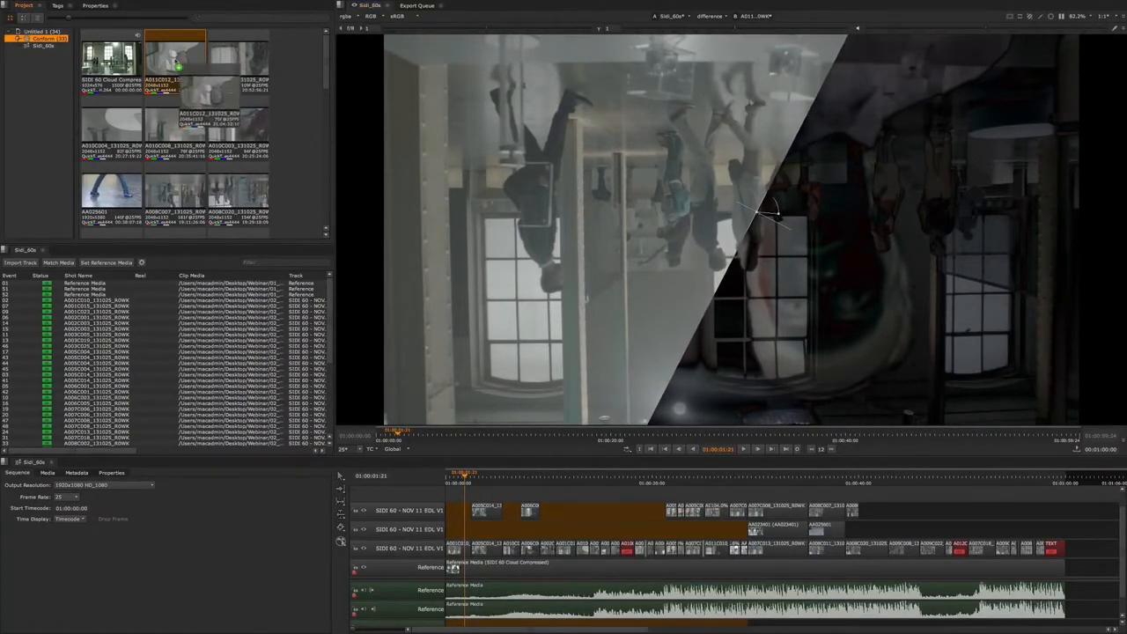
Reload clip A011C012 as the comparison input and examine which tracks can be shown for inputs A and B.
{"action": "left_click_drag", "start_coordinate": [181, 60], "coordinate": [808, 193]}
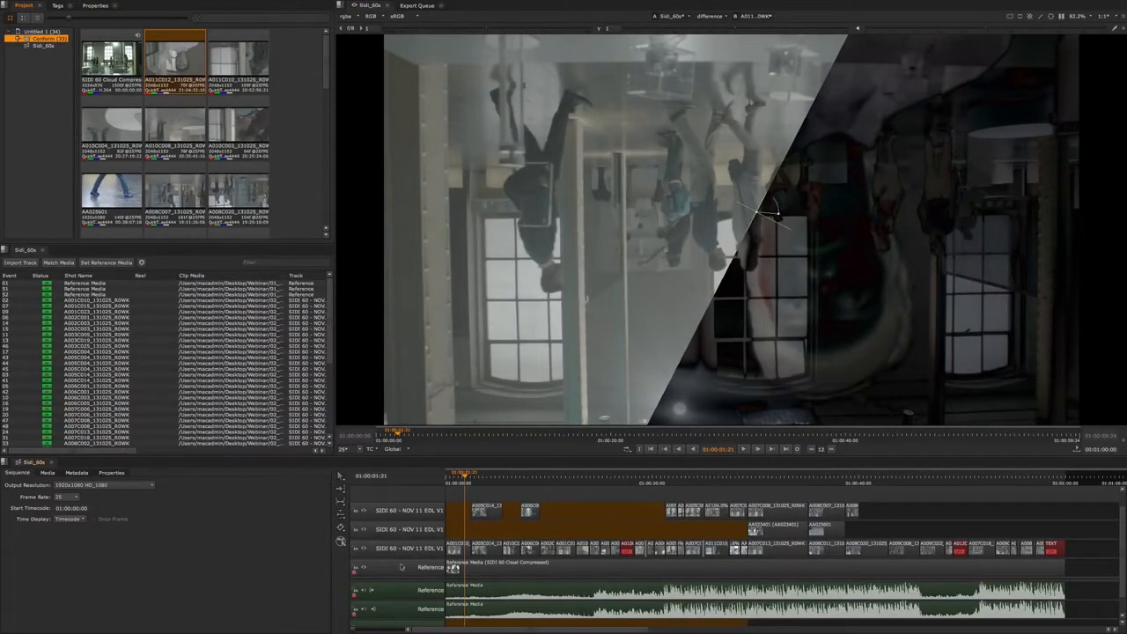
{"action": "left_click", "coordinate": [460, 506]}
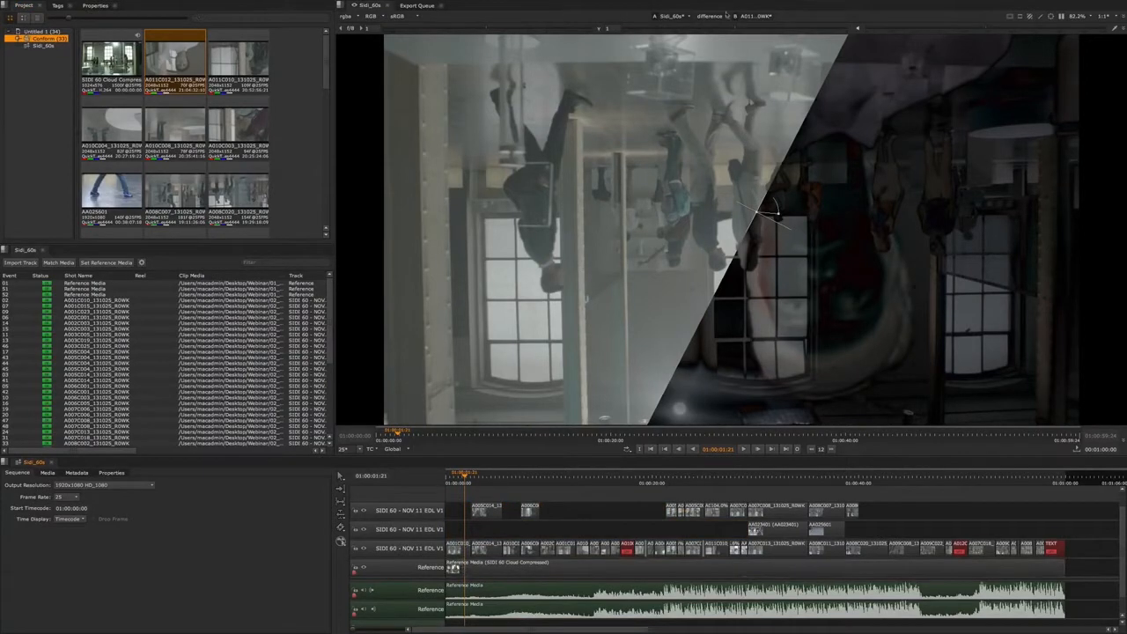
{"action": "left_click", "coordinate": [670, 17]}
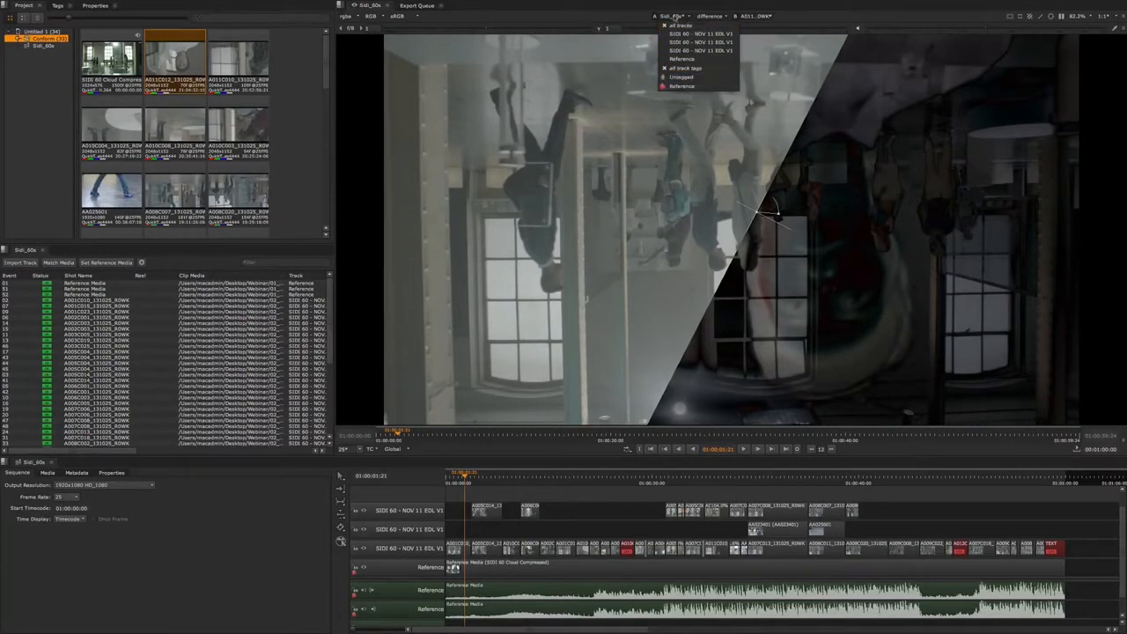
{"action": "left_click", "coordinate": [676, 19]}
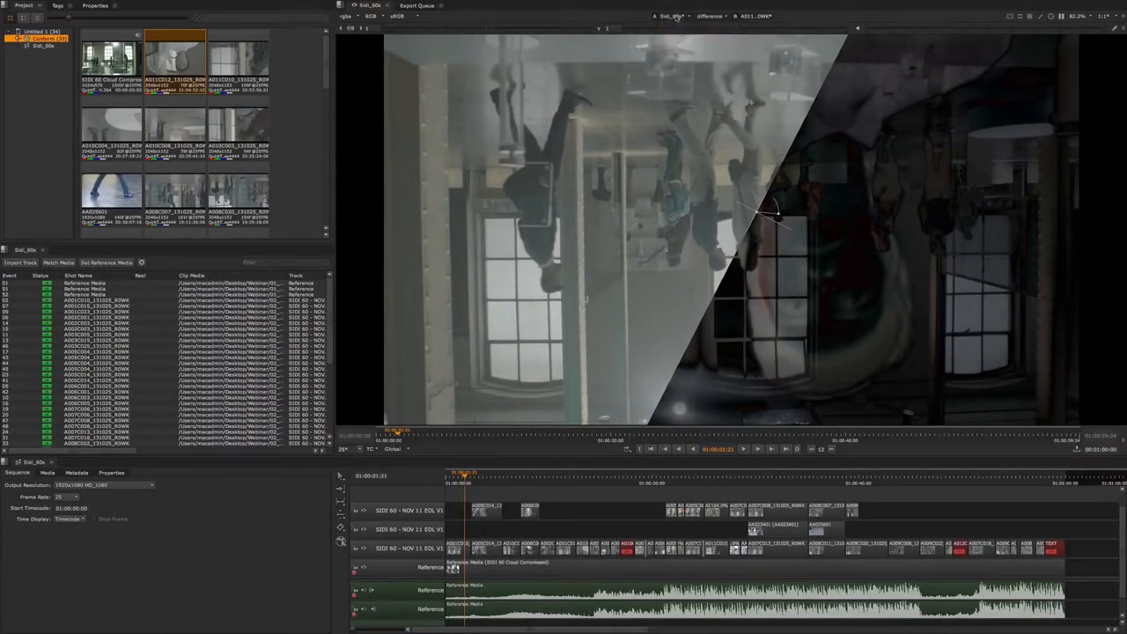
{"action": "left_click", "coordinate": [761, 17]}
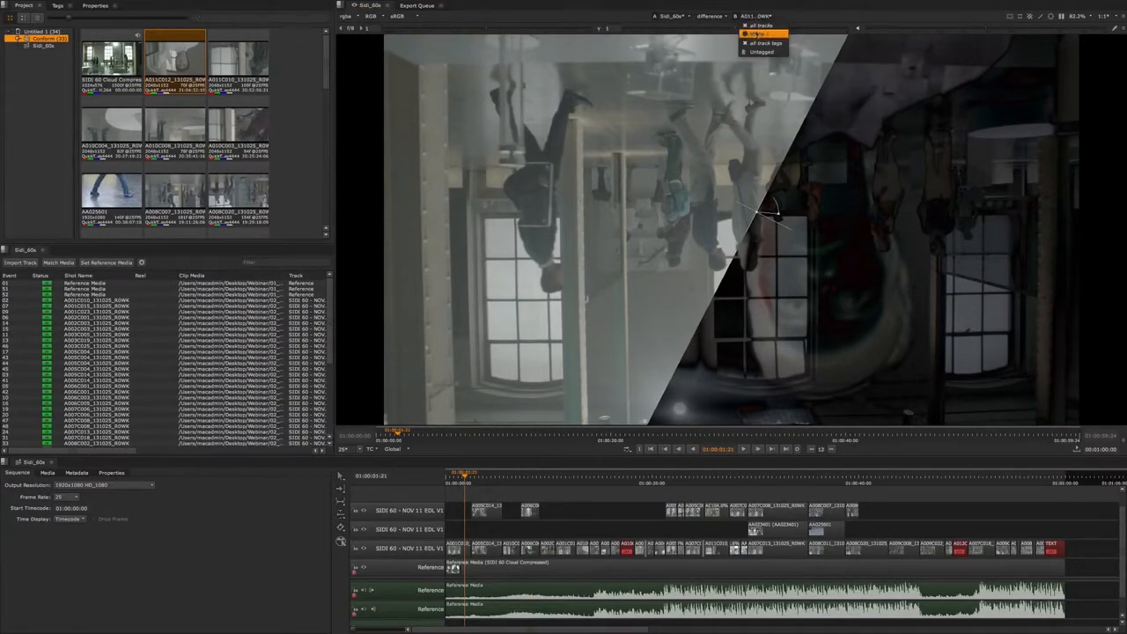
{"action": "left_click", "coordinate": [755, 33]}
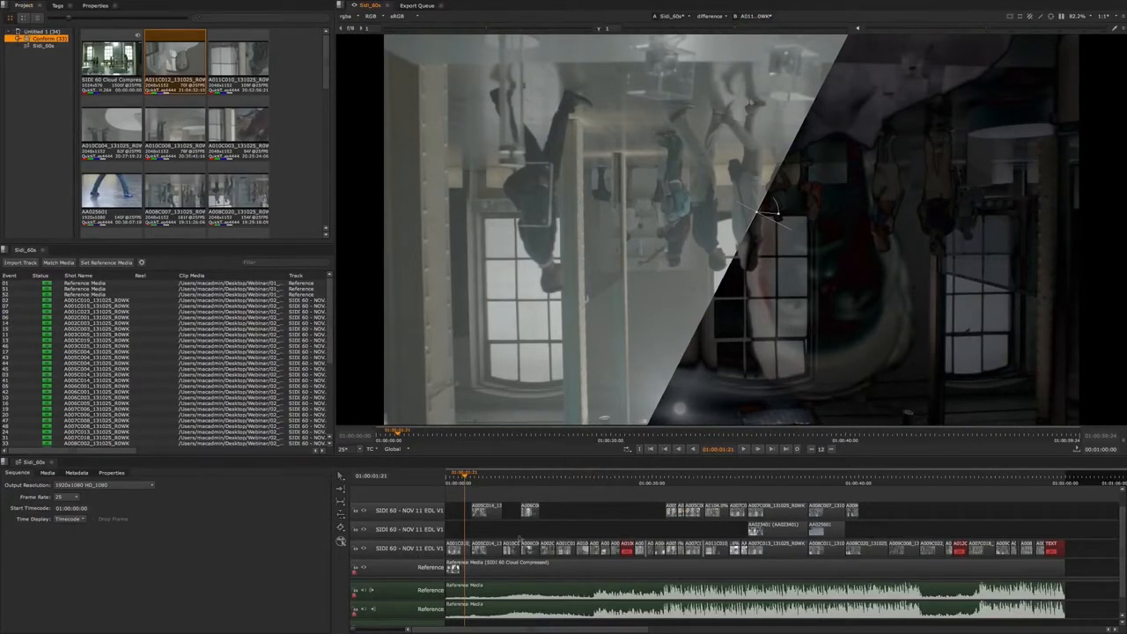
Load the Reference track as the viewer's B input in under mode and reposition the wipe line over the picture.
{"action": "left_click", "coordinate": [397, 566]}
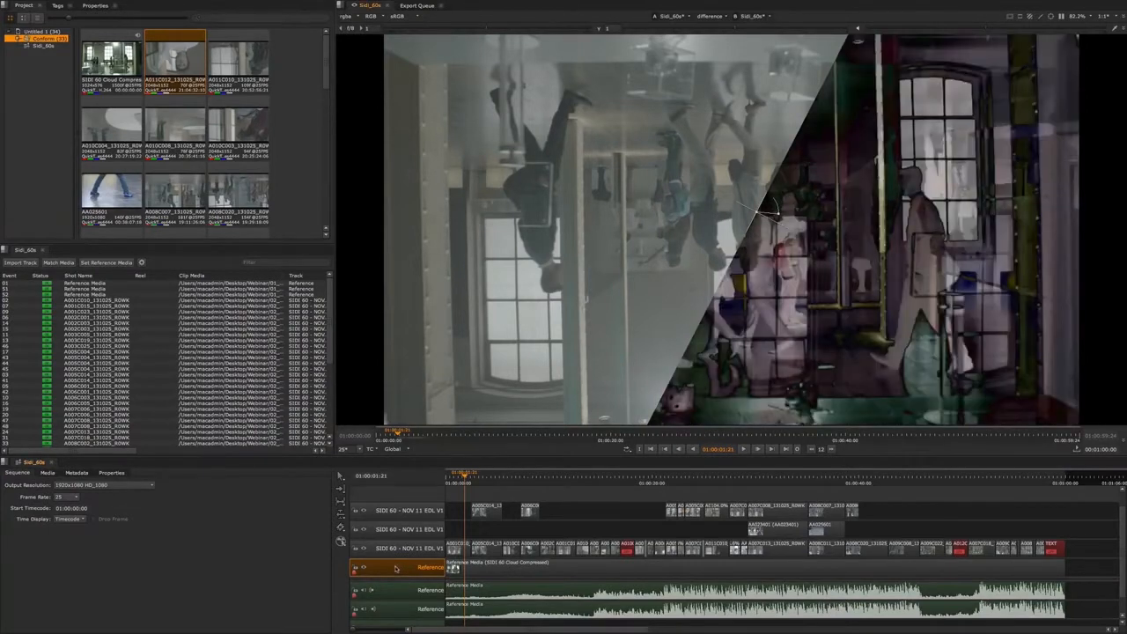
{"action": "left_click", "coordinate": [710, 16]}
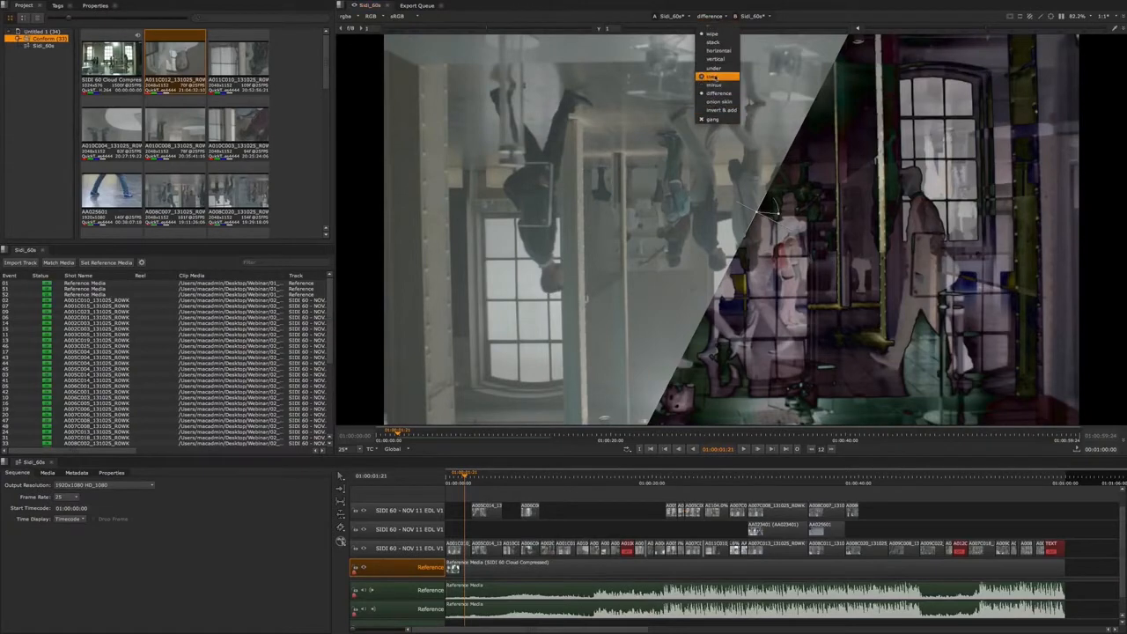
{"action": "left_click", "coordinate": [715, 69]}
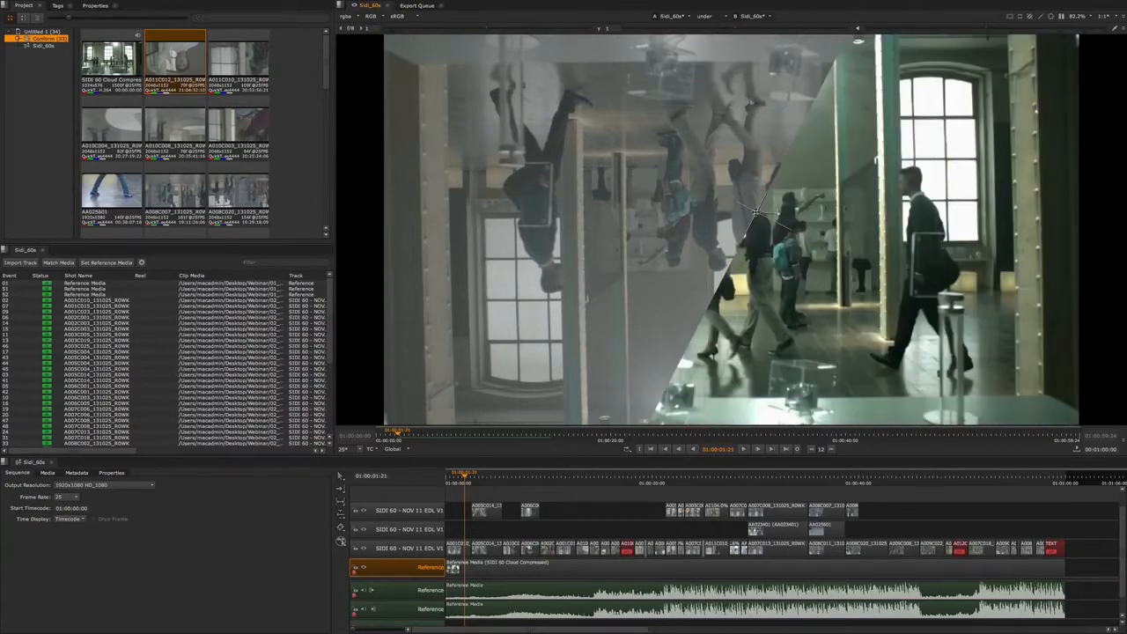
{"action": "left_click_drag", "start_coordinate": [756, 211], "coordinate": [777, 236]}
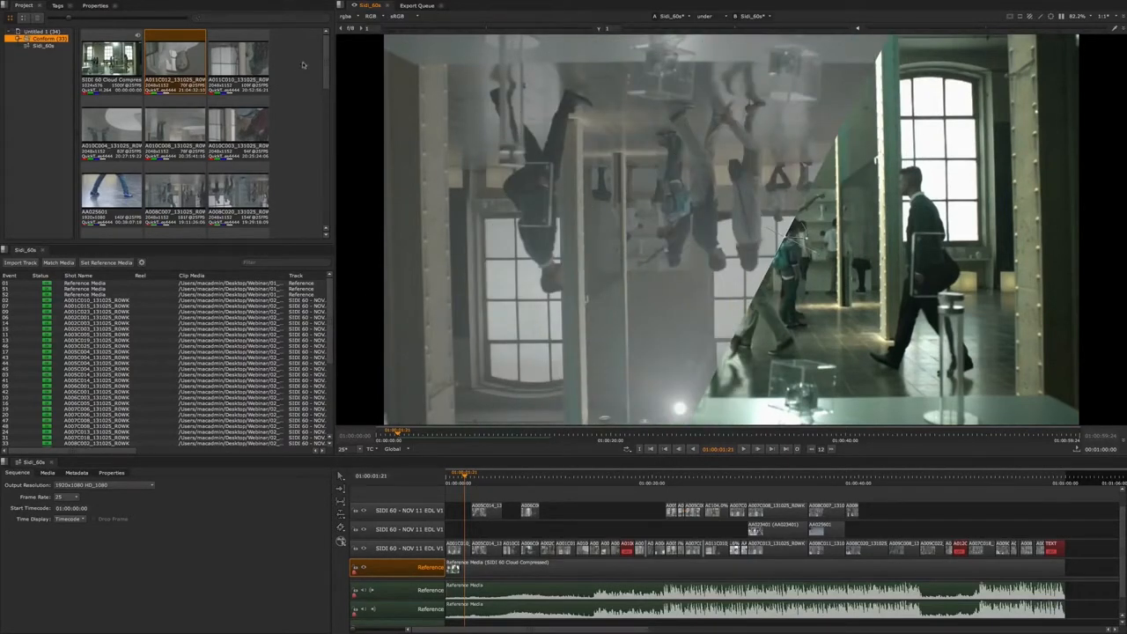
Select the shots A008C007, A008C020, A008C011 and A005C014 together in the Conform bin.
{"action": "scroll", "coordinate": [326, 50], "scroll_direction": "down", "scroll_amount": 3}
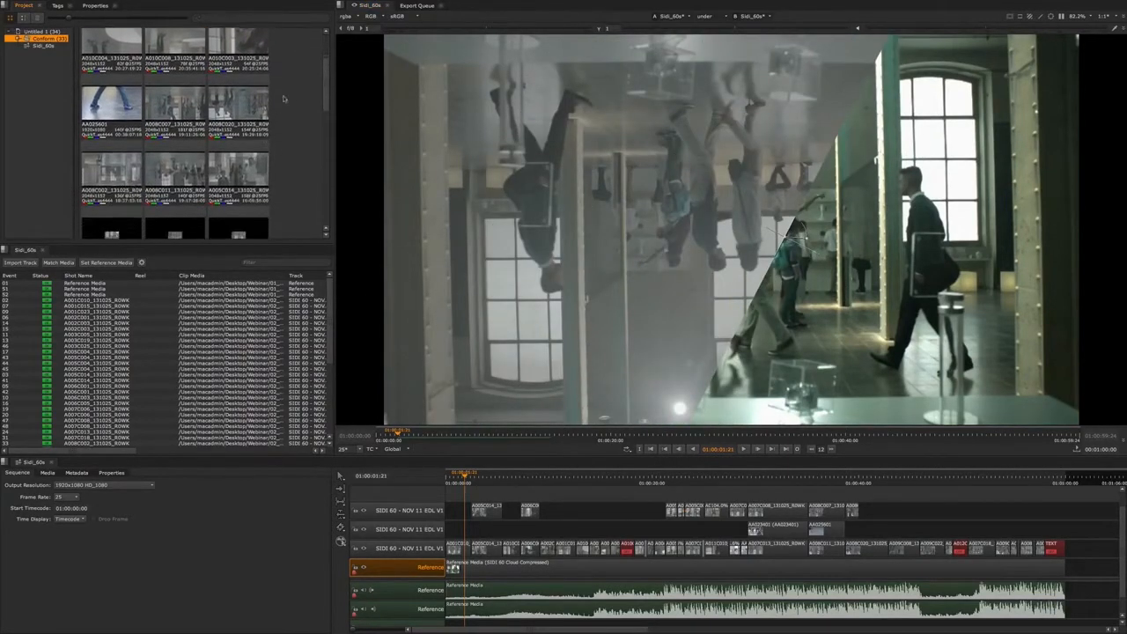
{"action": "left_click_drag", "start_coordinate": [292, 94], "coordinate": [106, 176]}
{"action": "scroll", "coordinate": [305, 115], "scroll_direction": "down", "scroll_amount": 3}
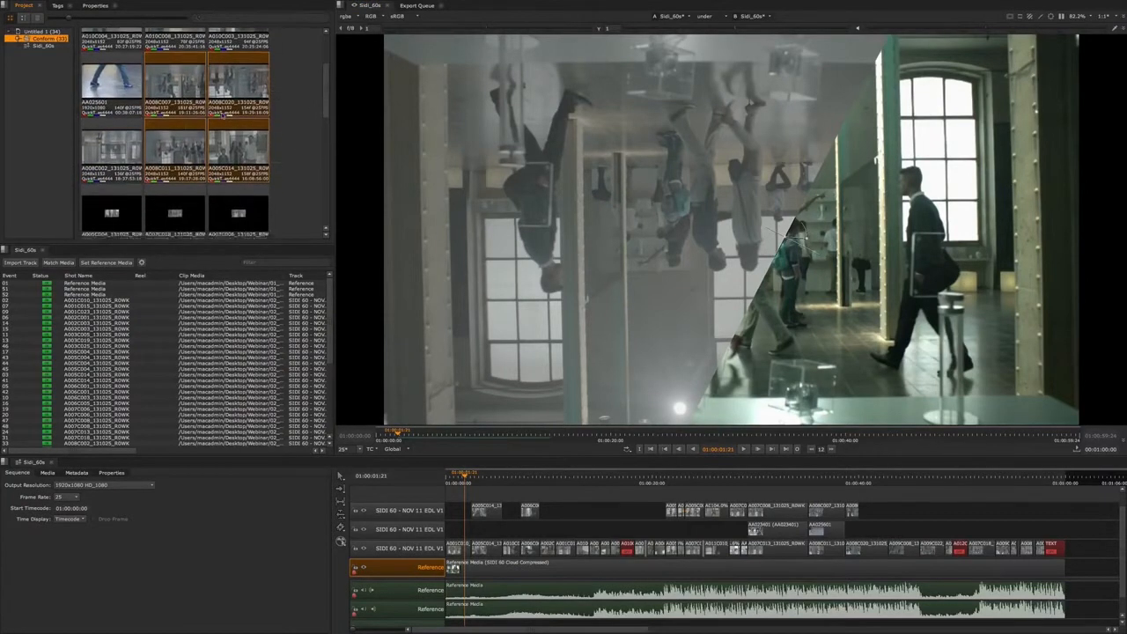
{"action": "scroll", "coordinate": [326, 102], "scroll_direction": "up", "scroll_amount": 6}
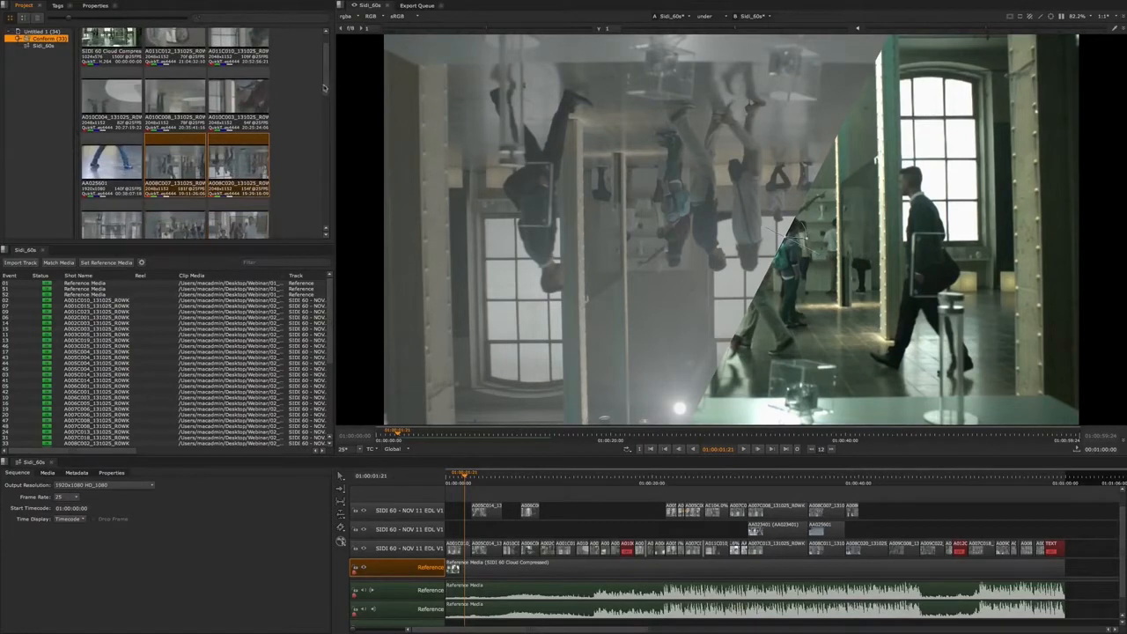
{"action": "scroll", "coordinate": [326, 91], "scroll_direction": "up", "scroll_amount": 2}
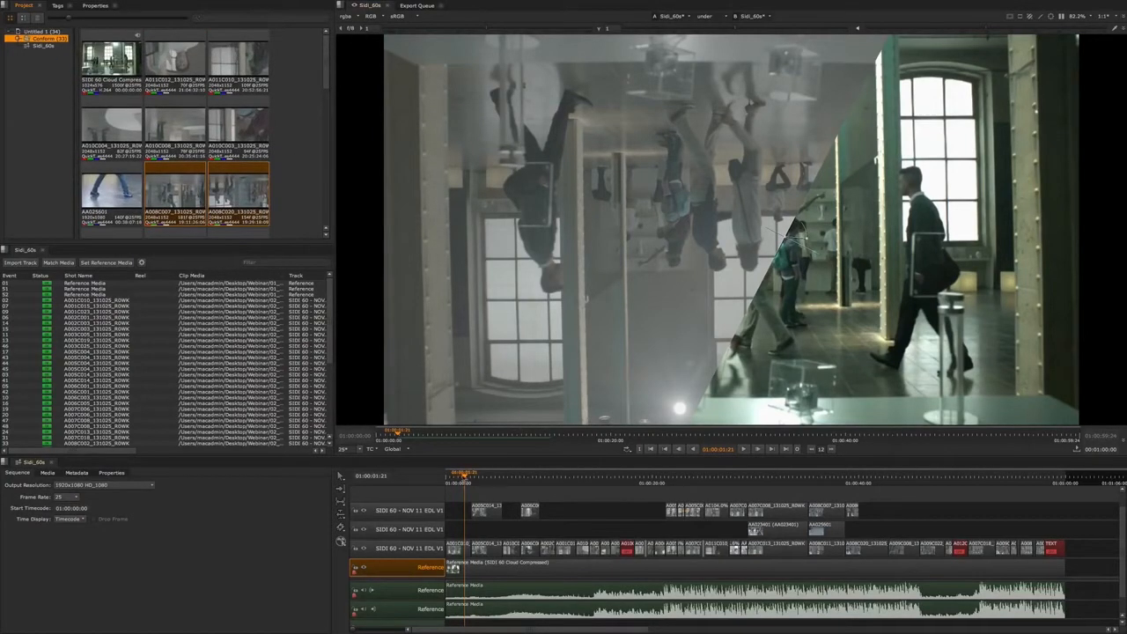
Move the playhead to 01:00:01:08 and try group-selecting the opening shots across the EDL video tracks, clearing the selection again.
{"action": "left_click", "coordinate": [459, 477]}
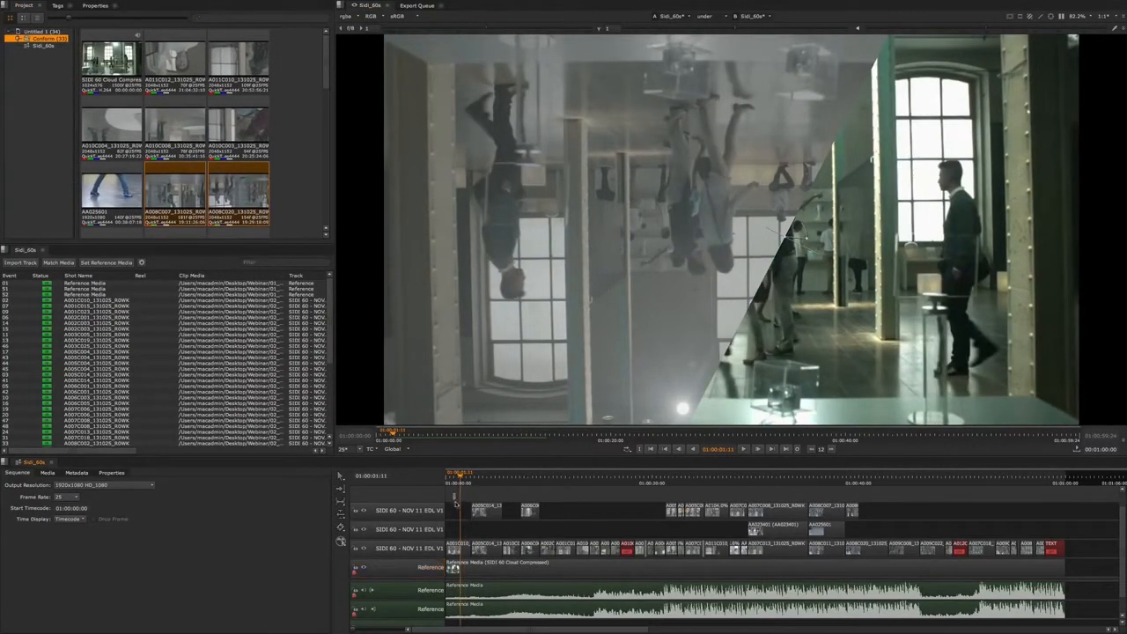
{"action": "left_click", "coordinate": [456, 500]}
{"action": "mouse_move", "coordinate": [462, 480]}
{"action": "left_mouse_down"}
{"action": "mouse_move", "coordinate": [521, 541]}
{"action": "mouse_move", "coordinate": [604, 555]}
{"action": "mouse_move", "coordinate": [504, 554]}
{"action": "mouse_move", "coordinate": [515, 541]}
{"action": "left_mouse_up"}
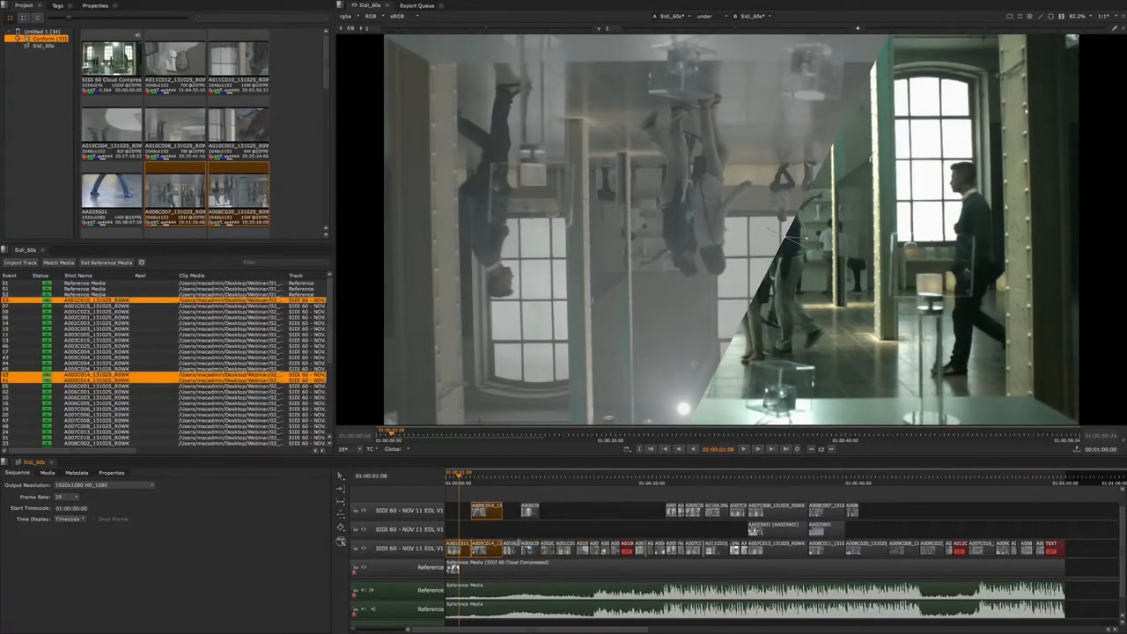
{"action": "left_click", "coordinate": [475, 494]}
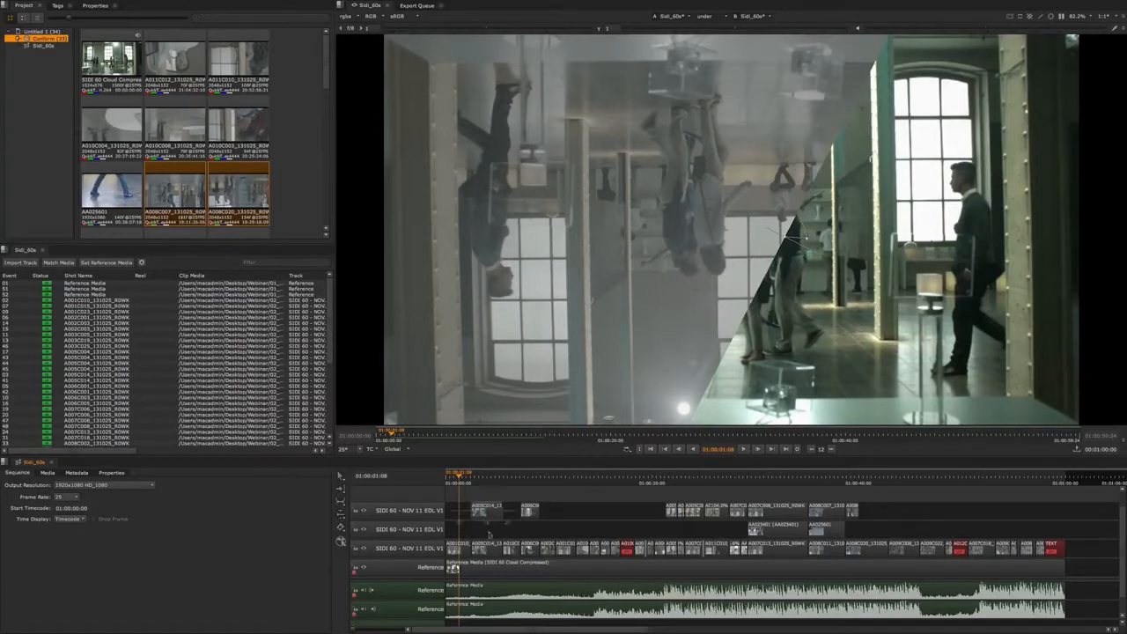
{"action": "left_click_drag", "start_coordinate": [449, 495], "coordinate": [490, 556]}
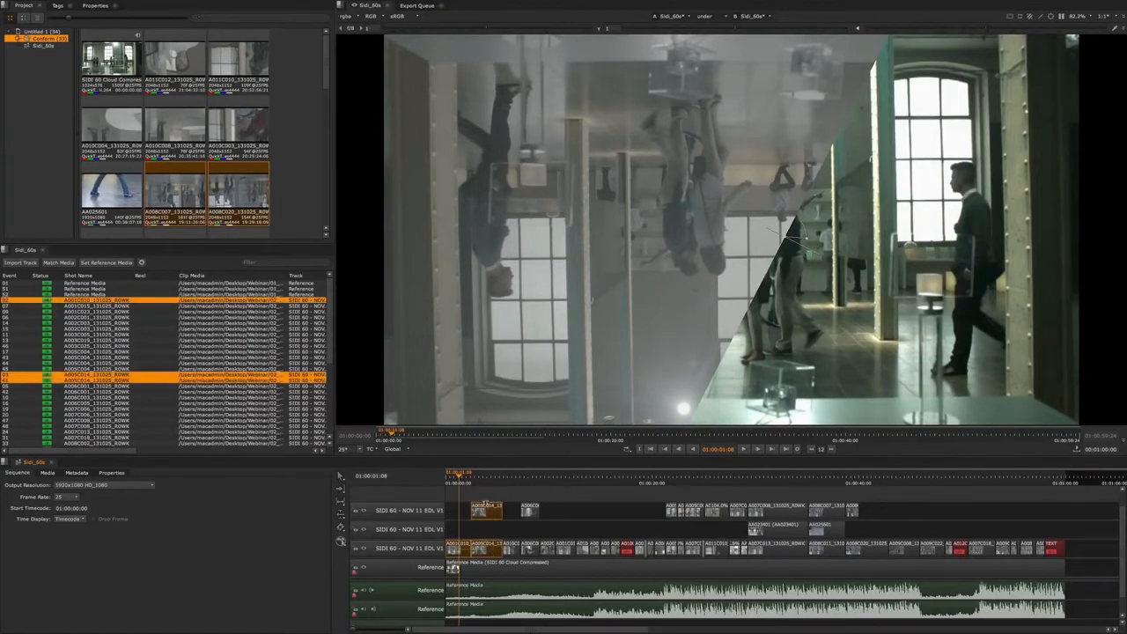
{"action": "left_click", "coordinate": [486, 498]}
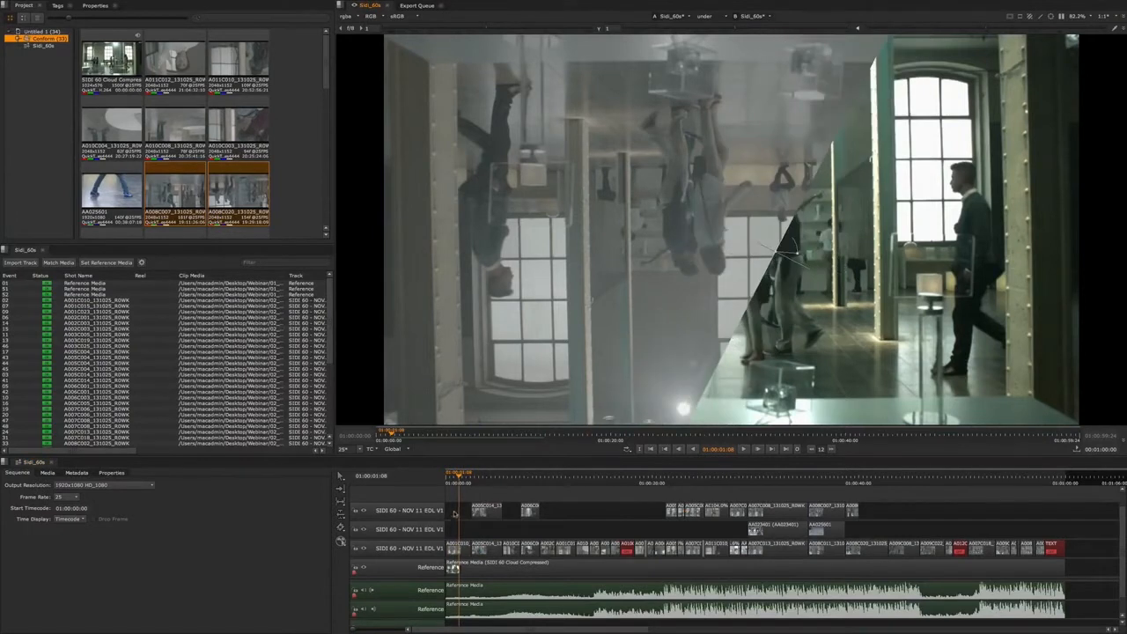
Turn on Flip and Flop for the opening shot on the lowest EDL video track and compare it with the reference using the wipe.
{"action": "left_click", "coordinate": [461, 544]}
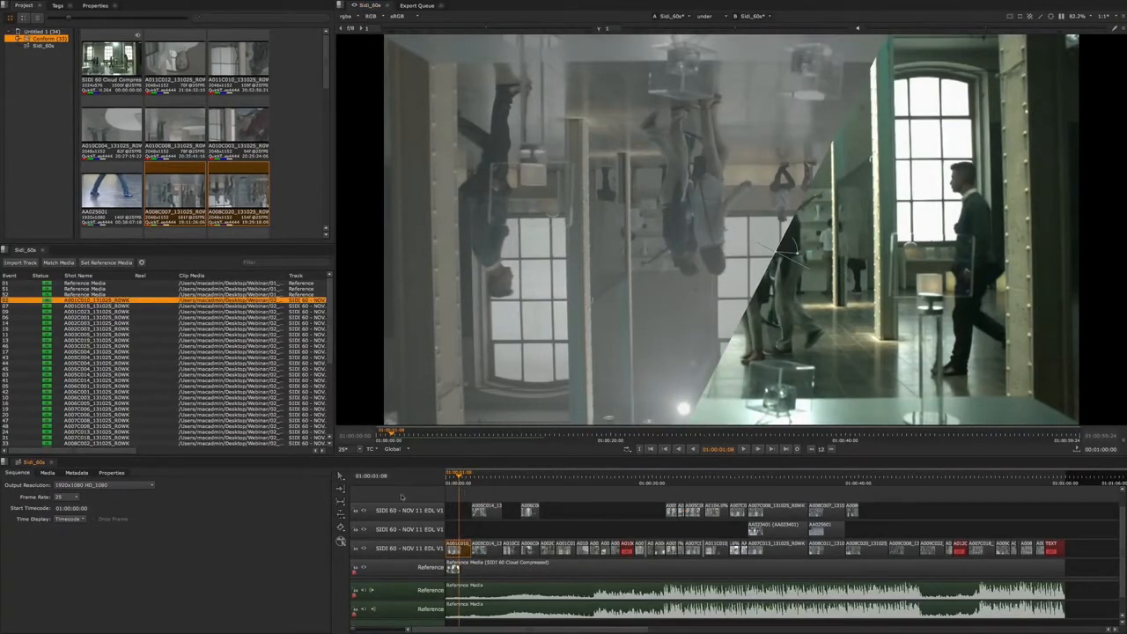
{"action": "left_click", "coordinate": [111, 473]}
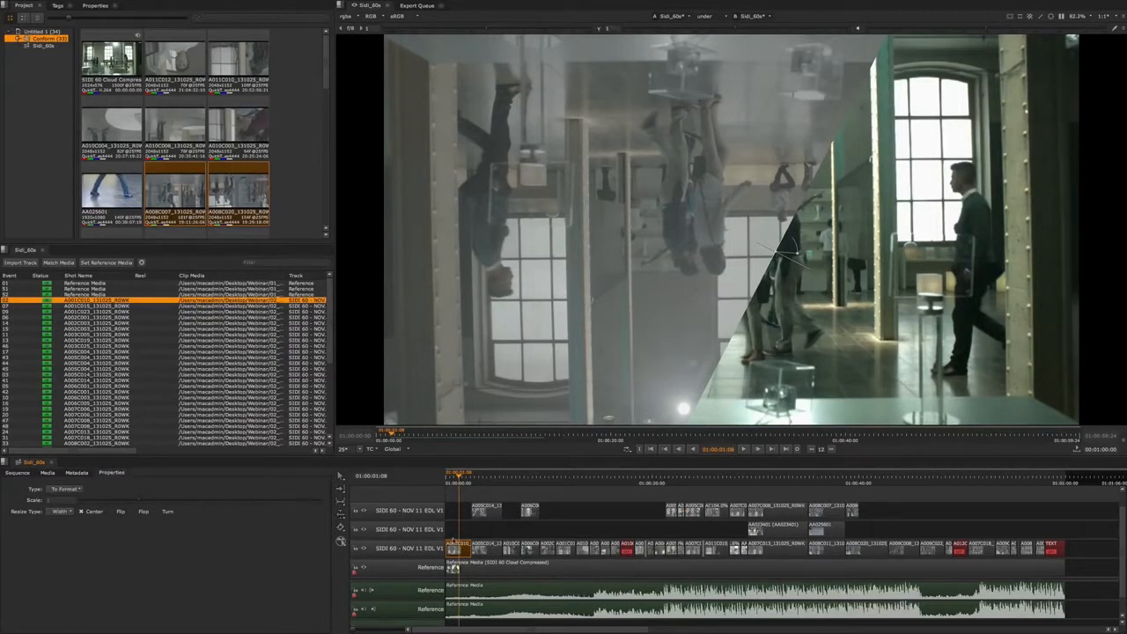
{"action": "left_click", "coordinate": [279, 171]}
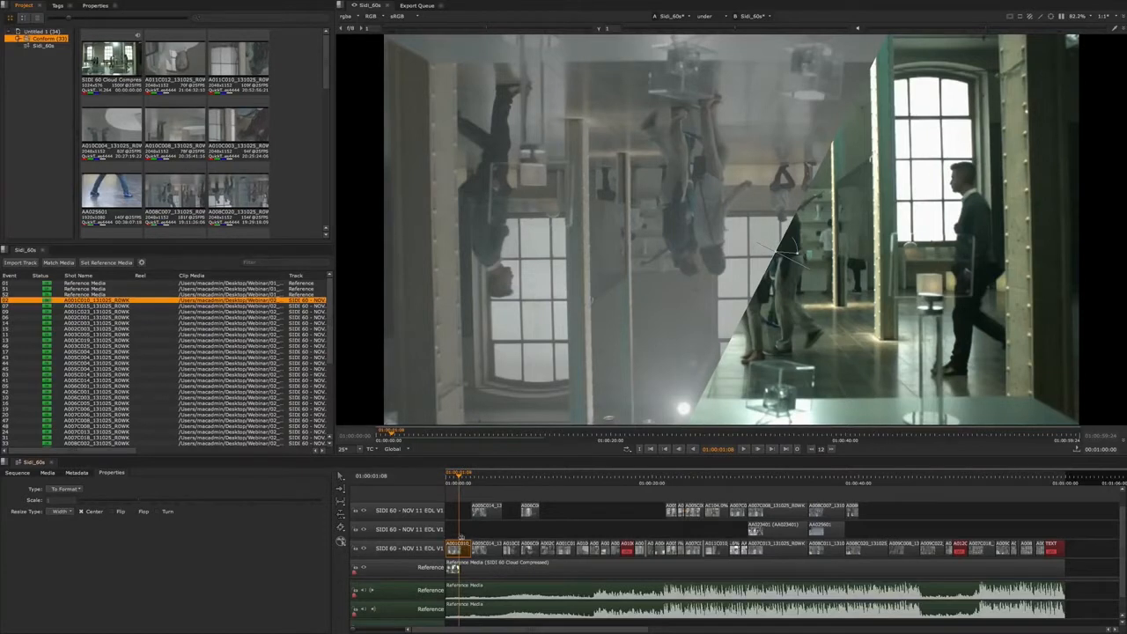
{"action": "left_click", "coordinate": [460, 539]}
{"action": "left_click", "coordinate": [113, 511]}
{"action": "left_click", "coordinate": [134, 512]}
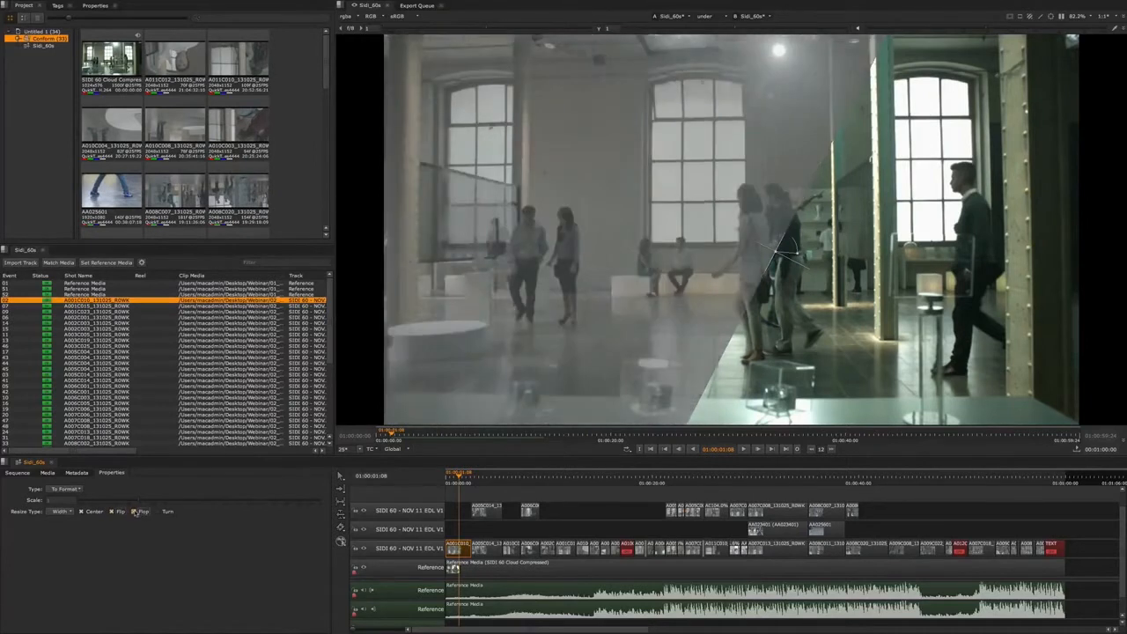
{"action": "left_click_drag", "start_coordinate": [744, 268], "coordinate": [682, 231]}
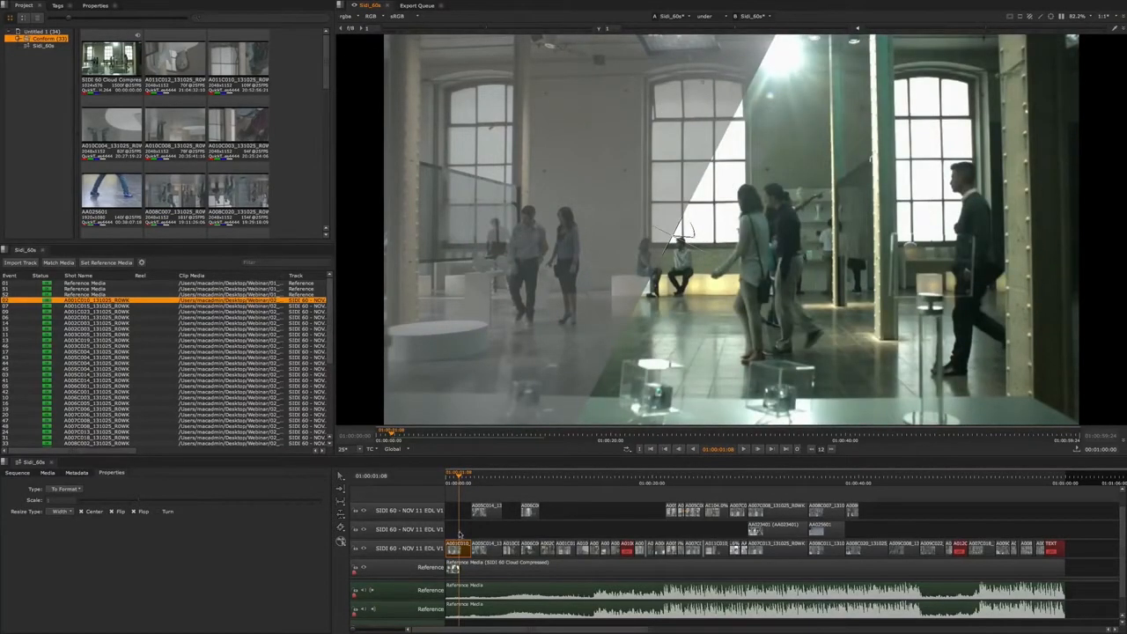
{"action": "left_click", "coordinate": [458, 544]}
{"action": "left_click_drag", "start_coordinate": [678, 234], "coordinate": [762, 259]}
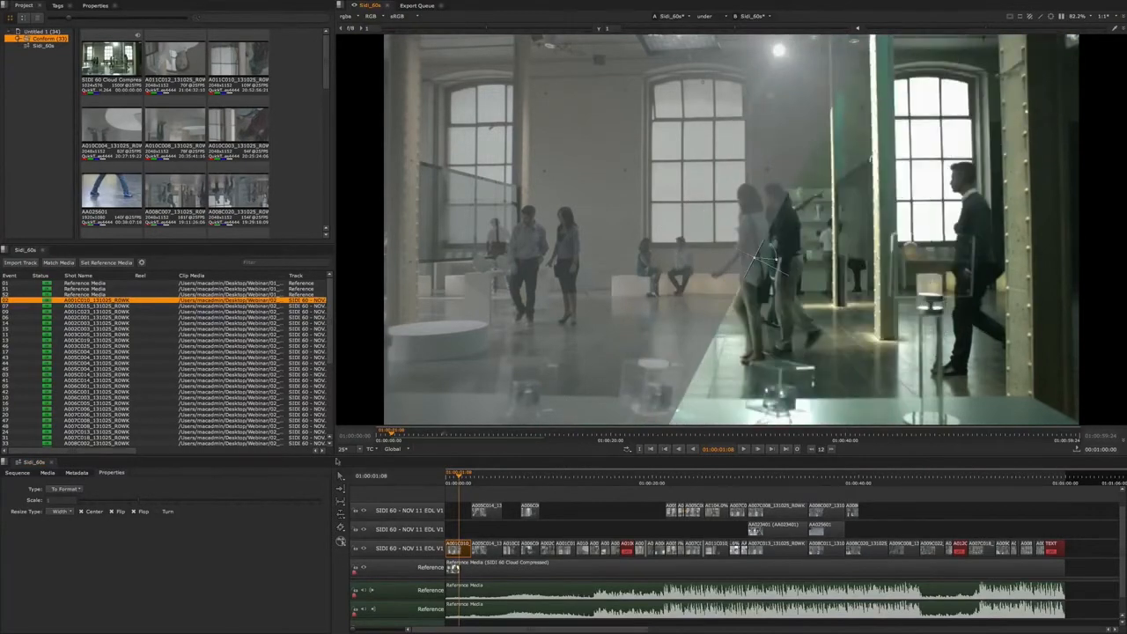
Turn off Flip and Flop on the opening shot and set its reformat Type to Disabled.
{"action": "left_click", "coordinate": [112, 512]}
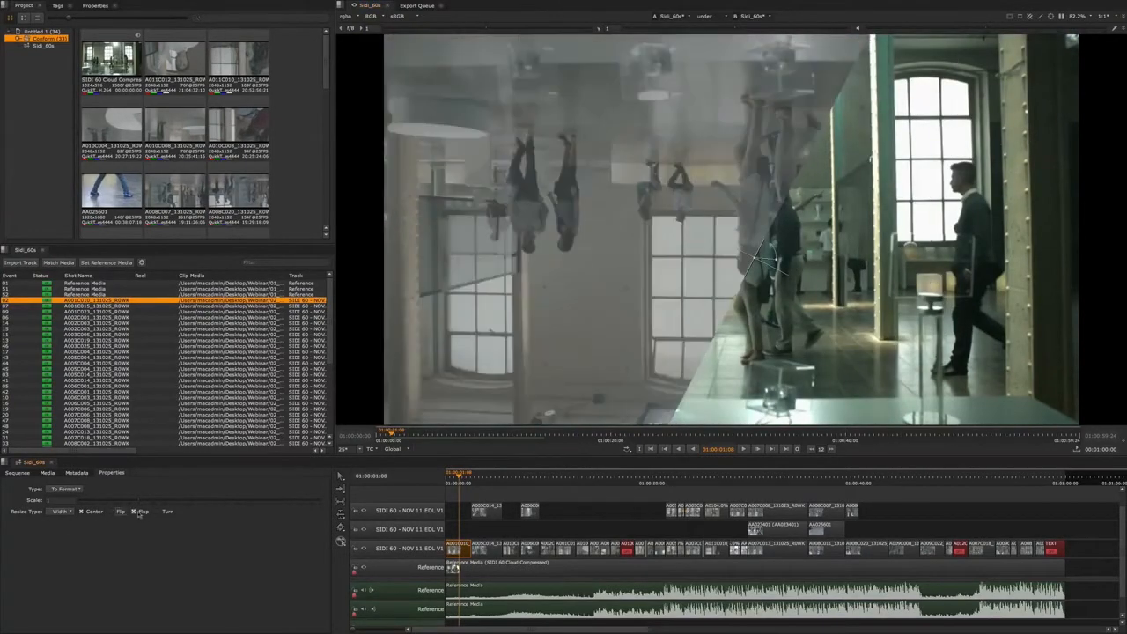
{"action": "left_click", "coordinate": [133, 512]}
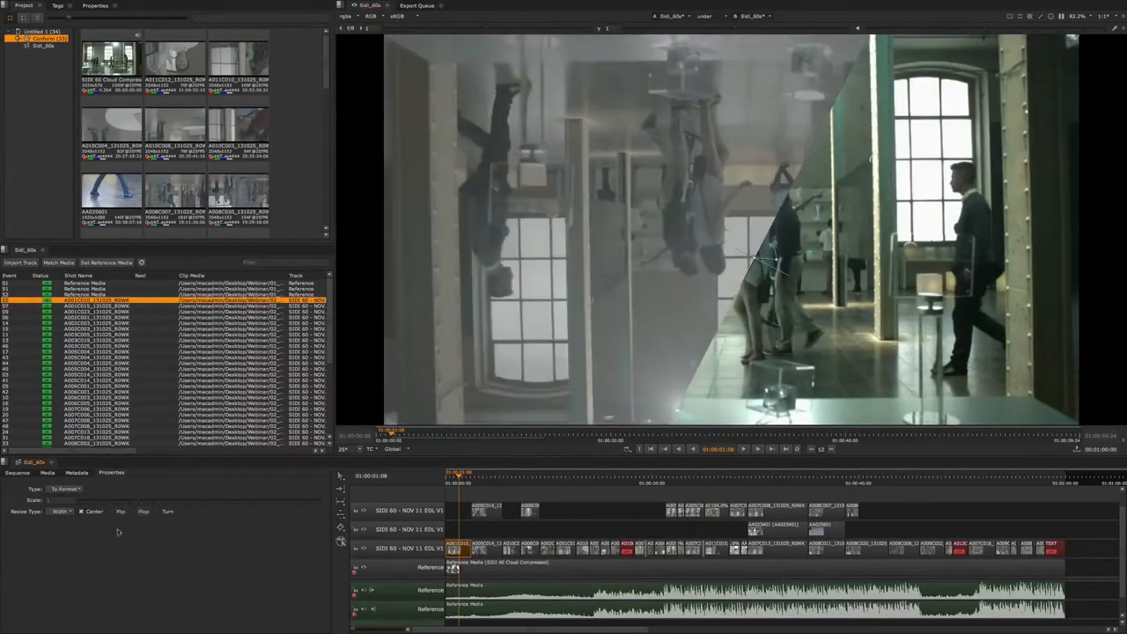
{"action": "left_click", "coordinate": [81, 489]}
{"action": "left_click", "coordinate": [85, 500]}
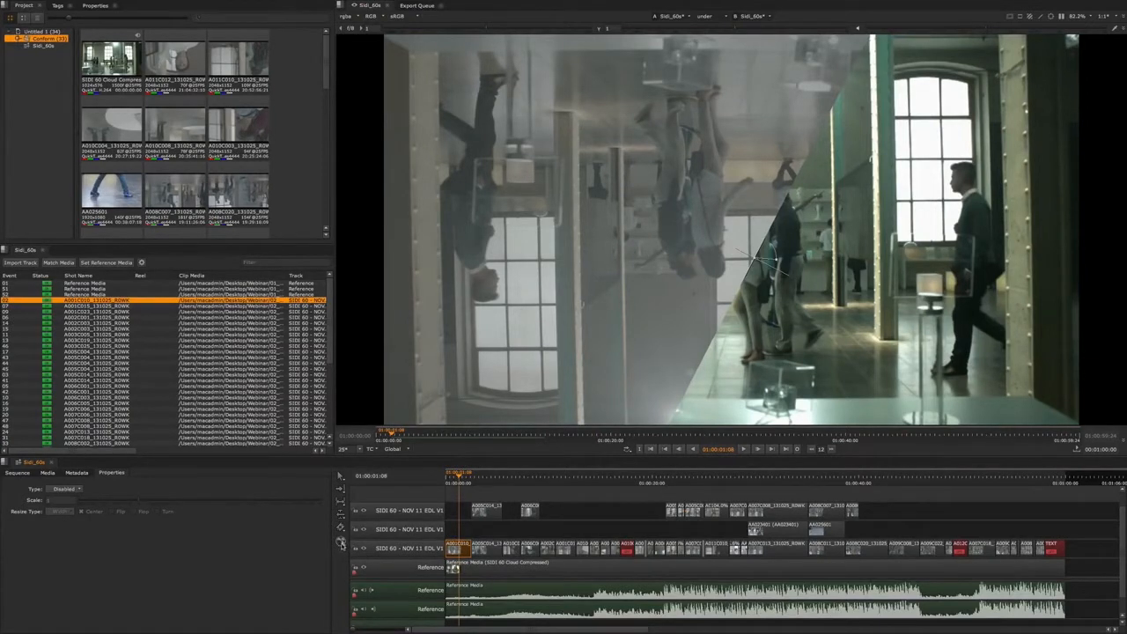
Add a Mirror effect to the opening shot with vertical (flip) and horizontal (flop) enabled, and compare it with the reference.
{"action": "left_click", "coordinate": [341, 542]}
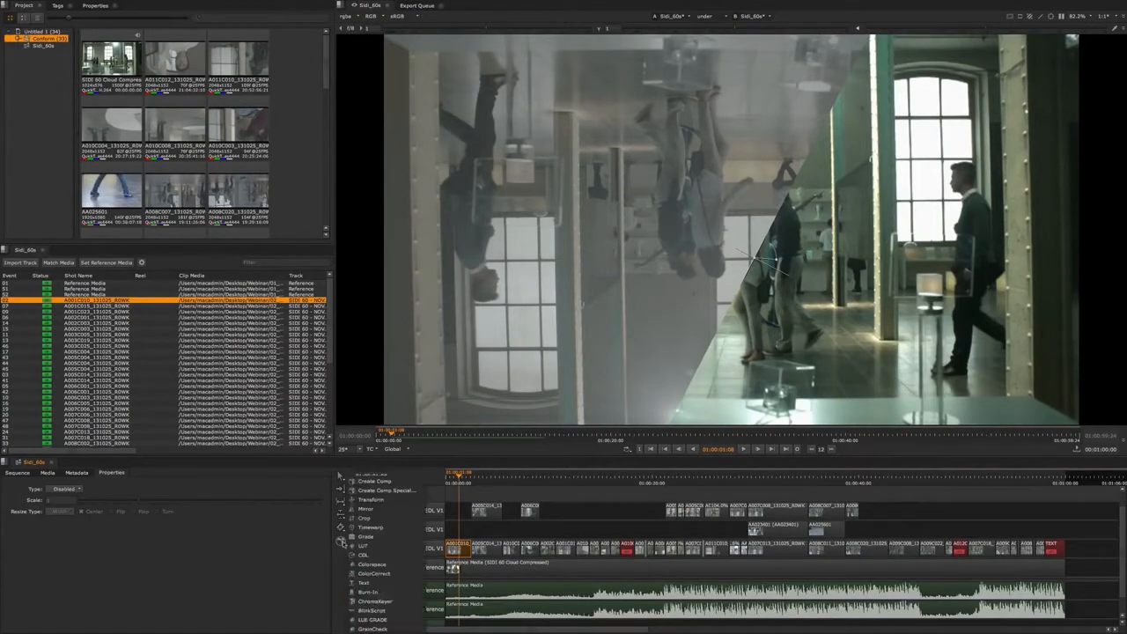
{"action": "left_click", "coordinate": [378, 510]}
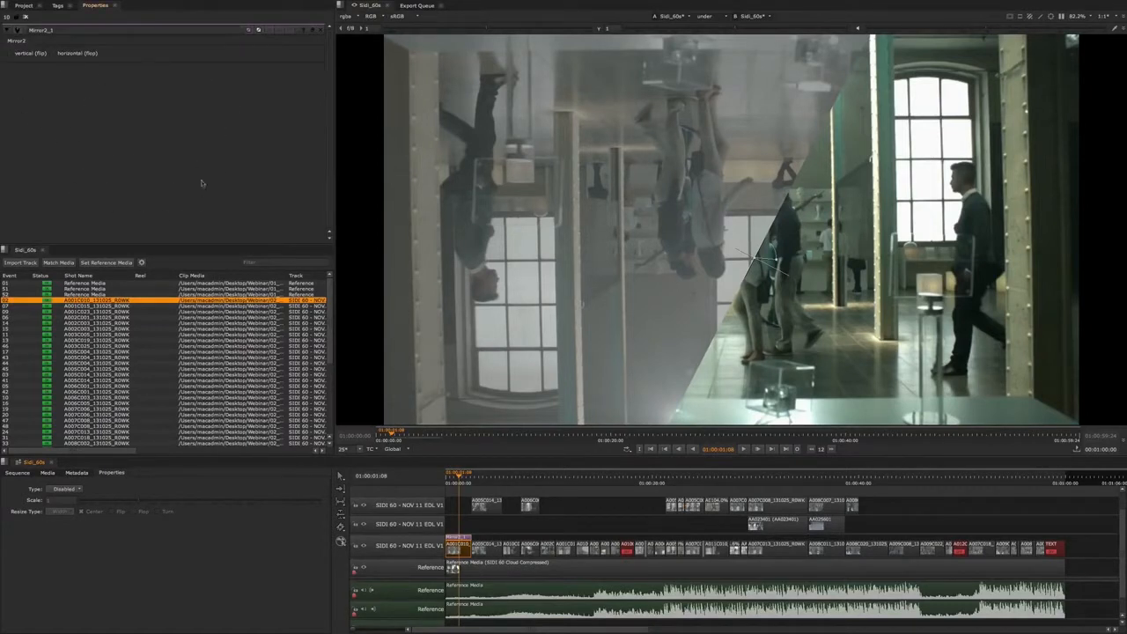
{"action": "left_click", "coordinate": [25, 54]}
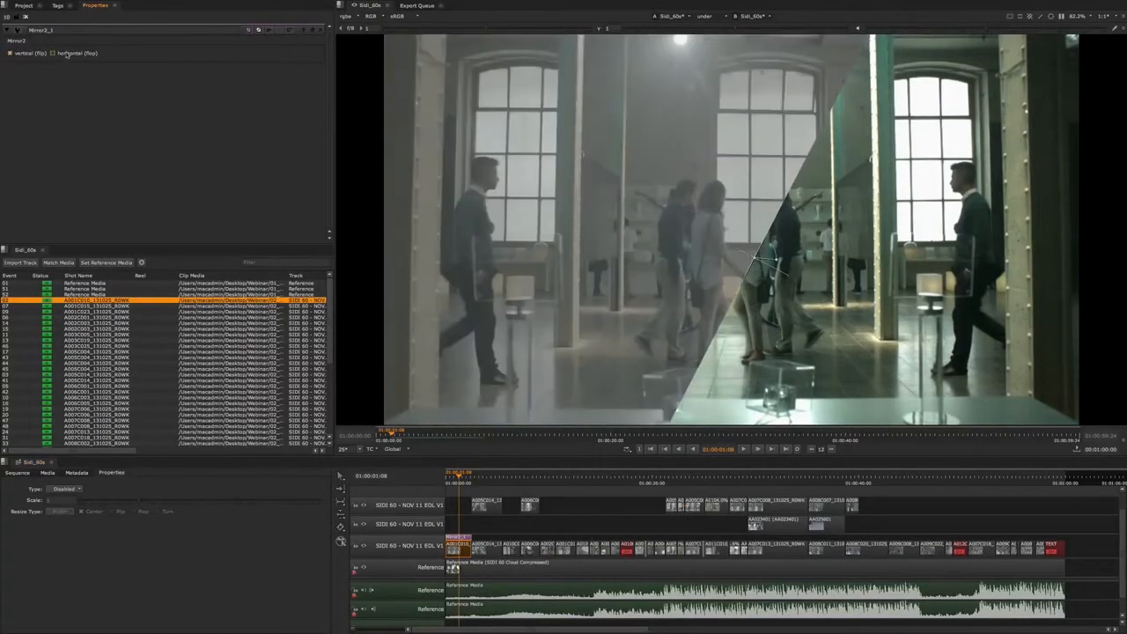
{"action": "left_click", "coordinate": [66, 55]}
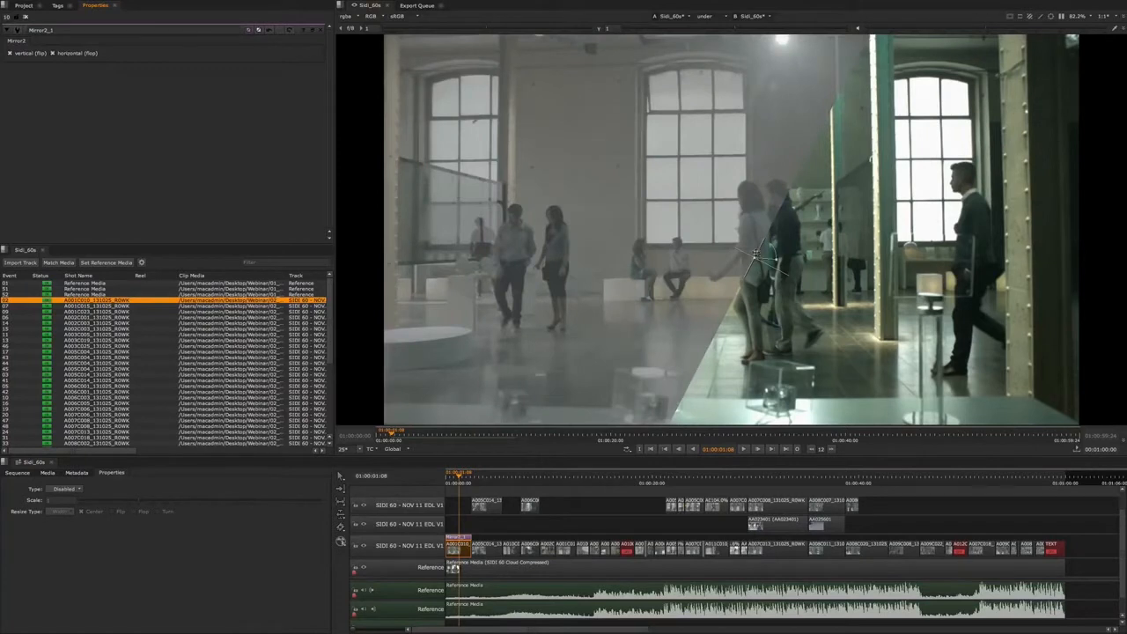
{"action": "mouse_move", "coordinate": [755, 256]}
{"action": "left_mouse_down"}
{"action": "mouse_move", "coordinate": [1039, 365]}
{"action": "mouse_move", "coordinate": [423, 308]}
{"action": "mouse_move", "coordinate": [1015, 354]}
{"action": "mouse_move", "coordinate": [888, 324]}
{"action": "mouse_move", "coordinate": [916, 264]}
{"action": "mouse_move", "coordinate": [766, 238]}
{"action": "mouse_move", "coordinate": [748, 264]}
{"action": "mouse_move", "coordinate": [775, 255]}
{"action": "left_mouse_up"}
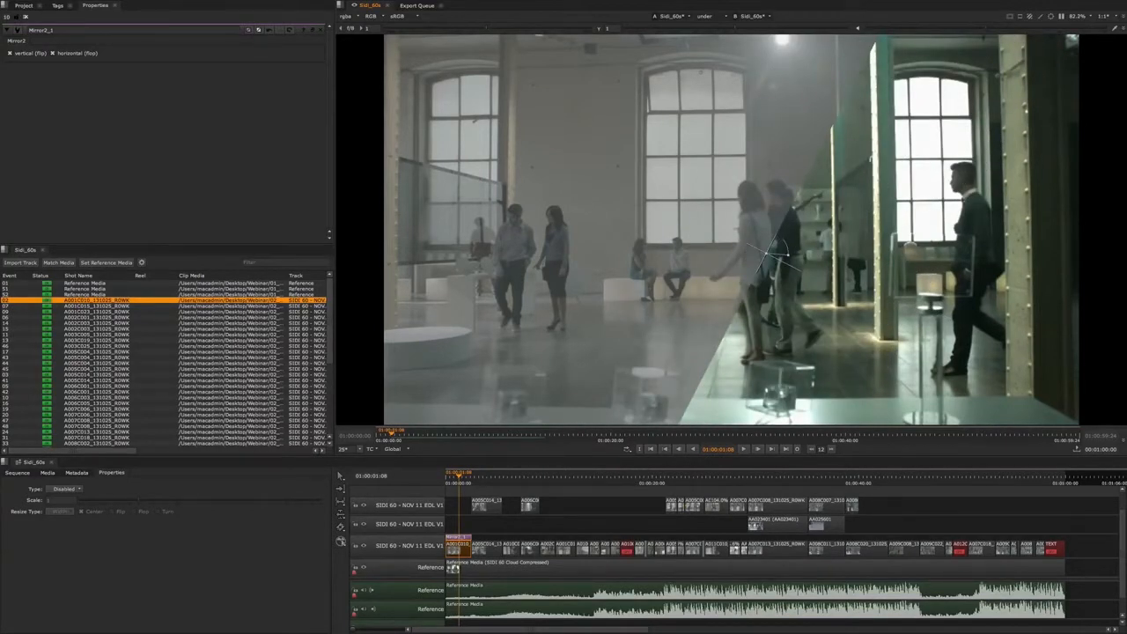
Set the opening shot's reformat Type to To Format and check its alignment with the reference across the wipe.
{"action": "left_click", "coordinate": [78, 489]}
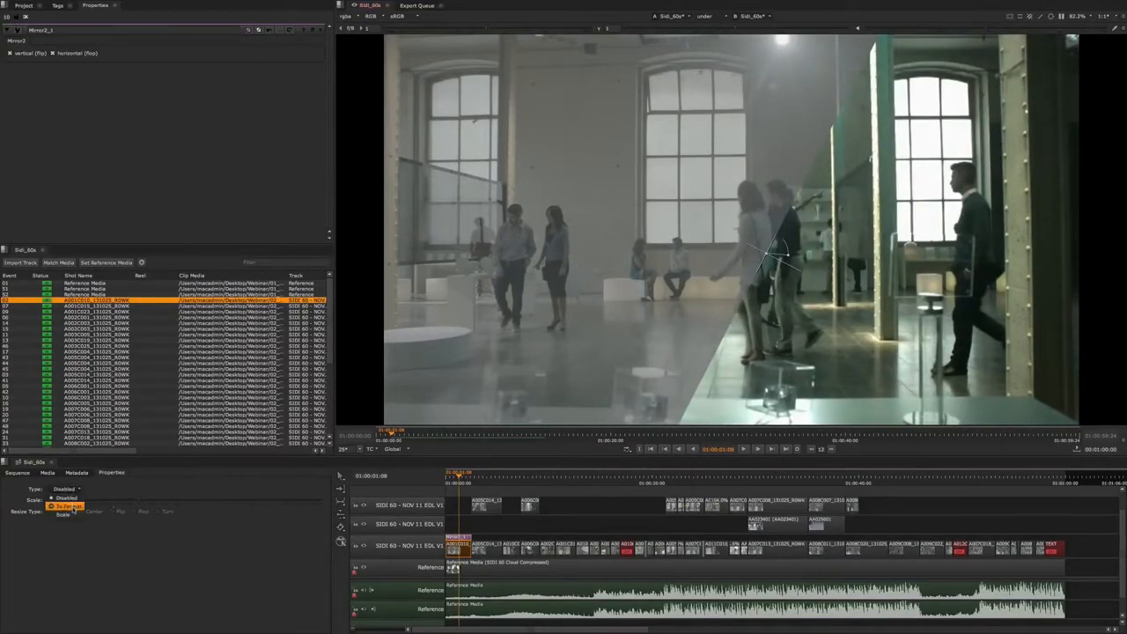
{"action": "left_click", "coordinate": [67, 500]}
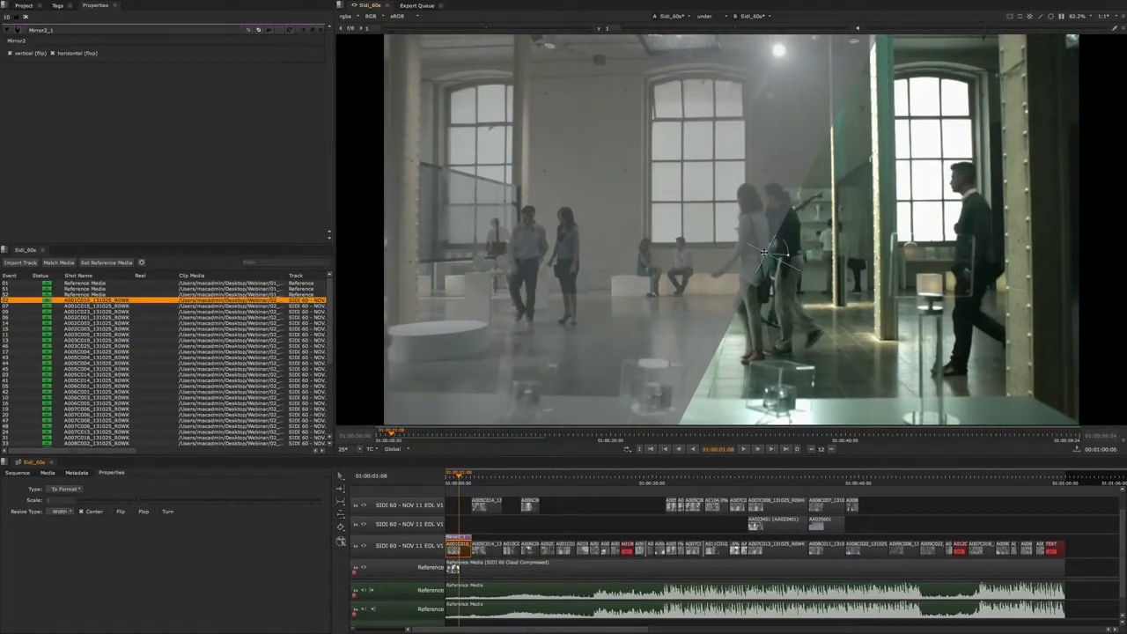
{"action": "left_click_drag", "start_coordinate": [764, 254], "coordinate": [777, 264]}
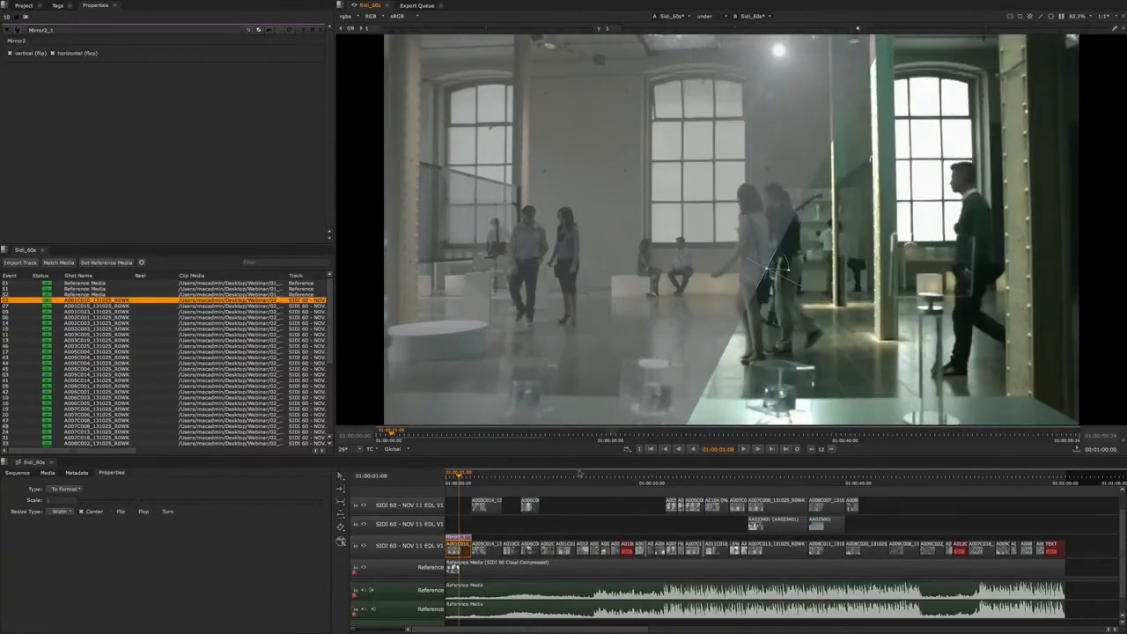
Copy the Mirror effect from the opening shot and paste it onto the upside-down shot at 01:00:06:16.
{"action": "left_click", "coordinate": [463, 527]}
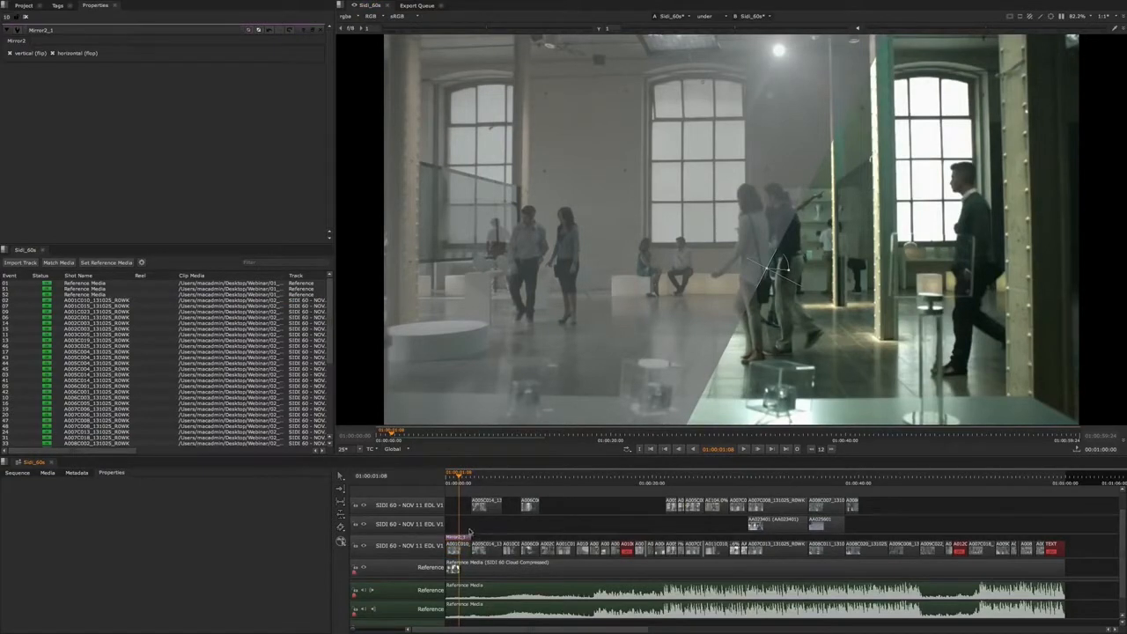
{"action": "left_click_drag", "start_coordinate": [460, 535], "coordinate": [458, 525]}
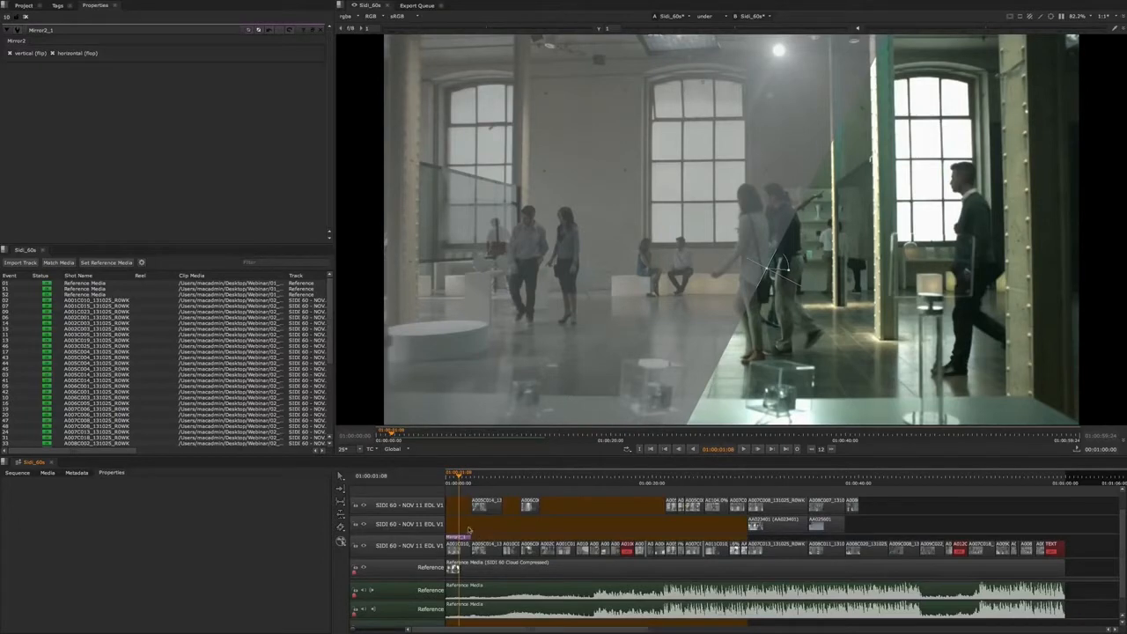
{"action": "left_click_drag", "start_coordinate": [470, 530], "coordinate": [467, 531]}
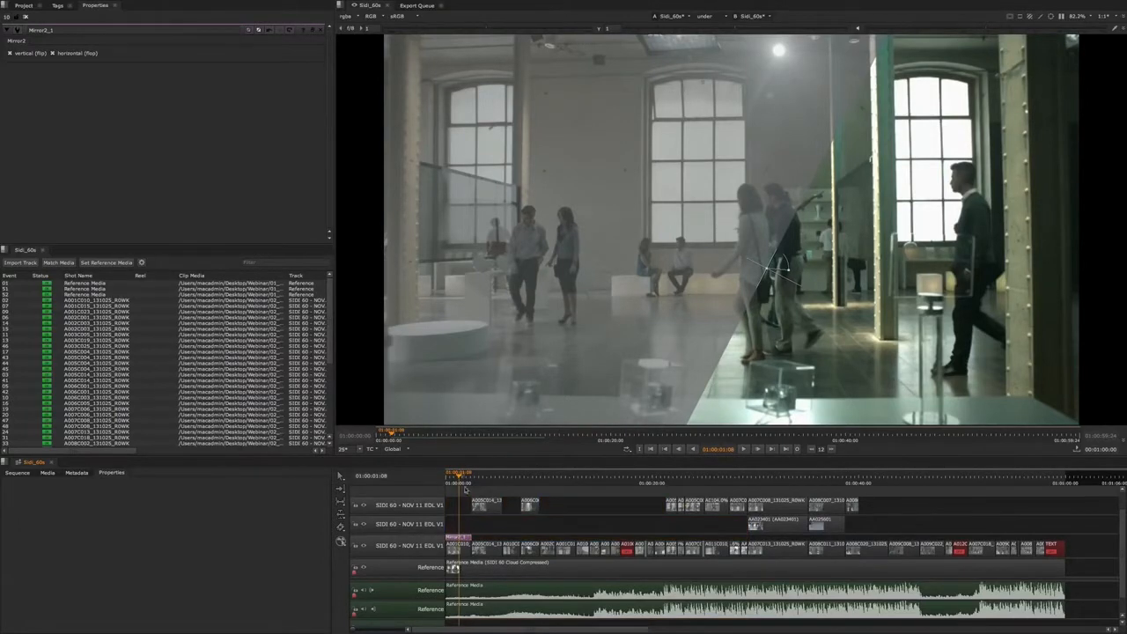
{"action": "left_click_drag", "start_coordinate": [465, 485], "coordinate": [516, 479]}
{"action": "scroll", "coordinate": [526, 534], "scroll_direction": "up", "scroll_amount": 1}
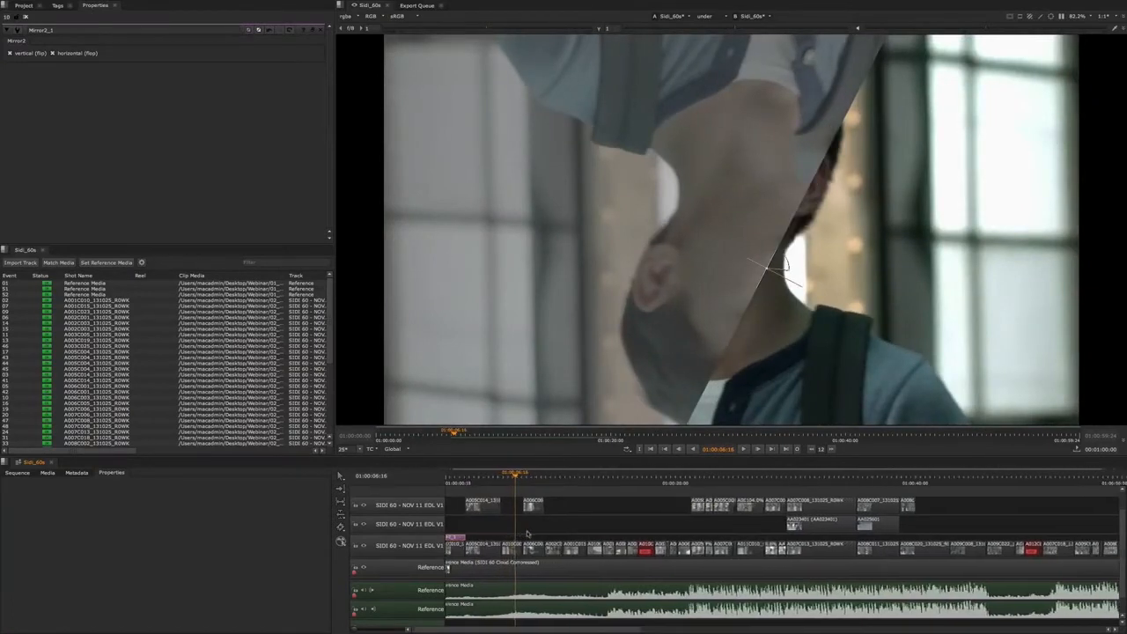
{"action": "scroll", "coordinate": [526, 533], "scroll_direction": "up", "scroll_amount": 2}
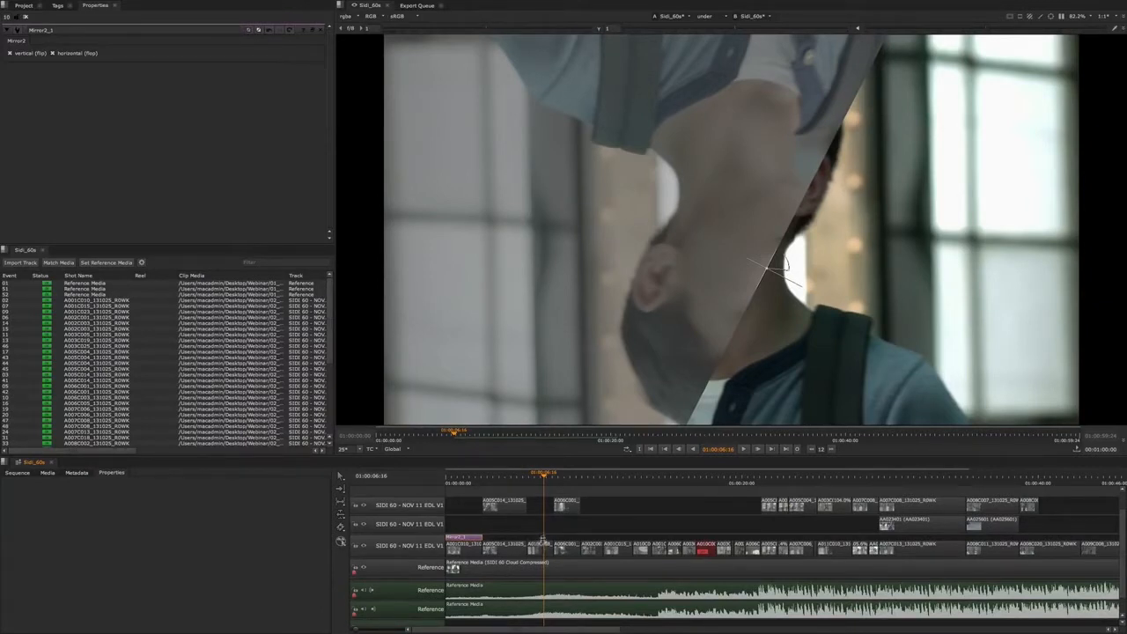
{"action": "key", "text": "ctrl+v"}
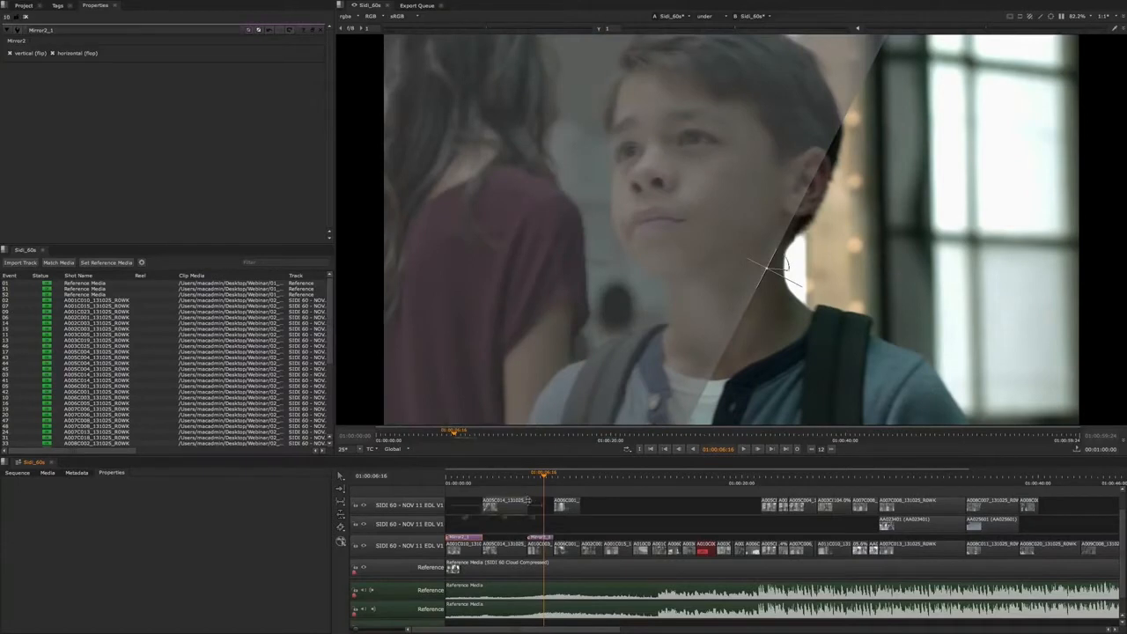
Scrub from the newly mirrored shot back to 01:00:03:21 and examine the A005C014 shot against the reference with the wipe.
{"action": "left_click_drag", "start_coordinate": [545, 478], "coordinate": [541, 486]}
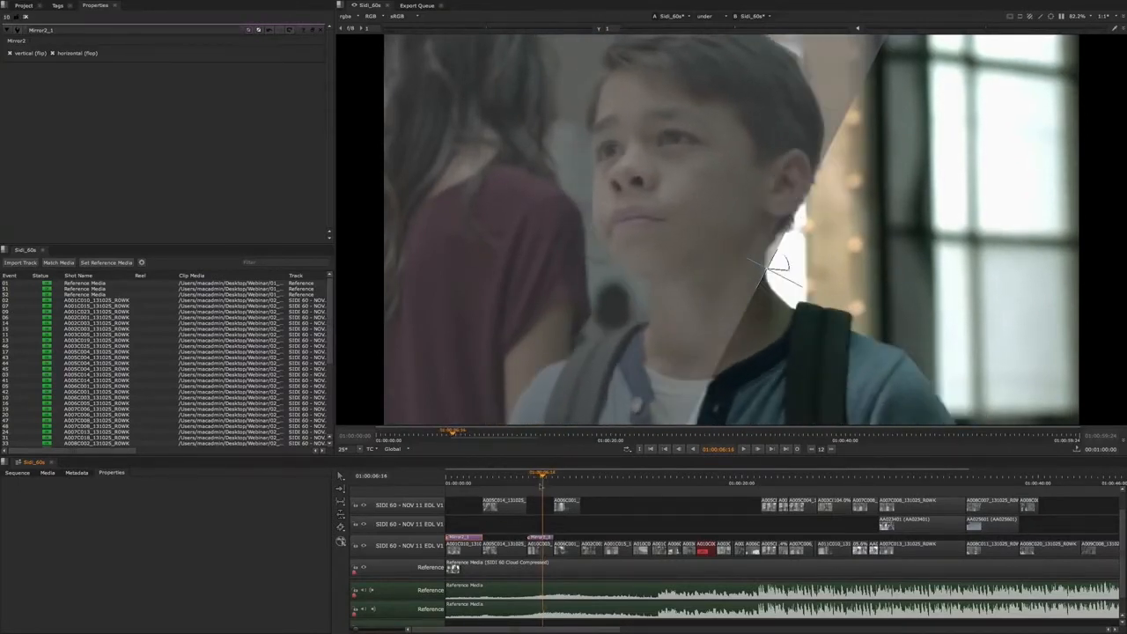
{"action": "left_click", "coordinate": [547, 534]}
{"action": "left_click_drag", "start_coordinate": [545, 480], "coordinate": [509, 483]}
{"action": "scroll", "coordinate": [535, 528], "scroll_direction": "down", "scroll_amount": 1}
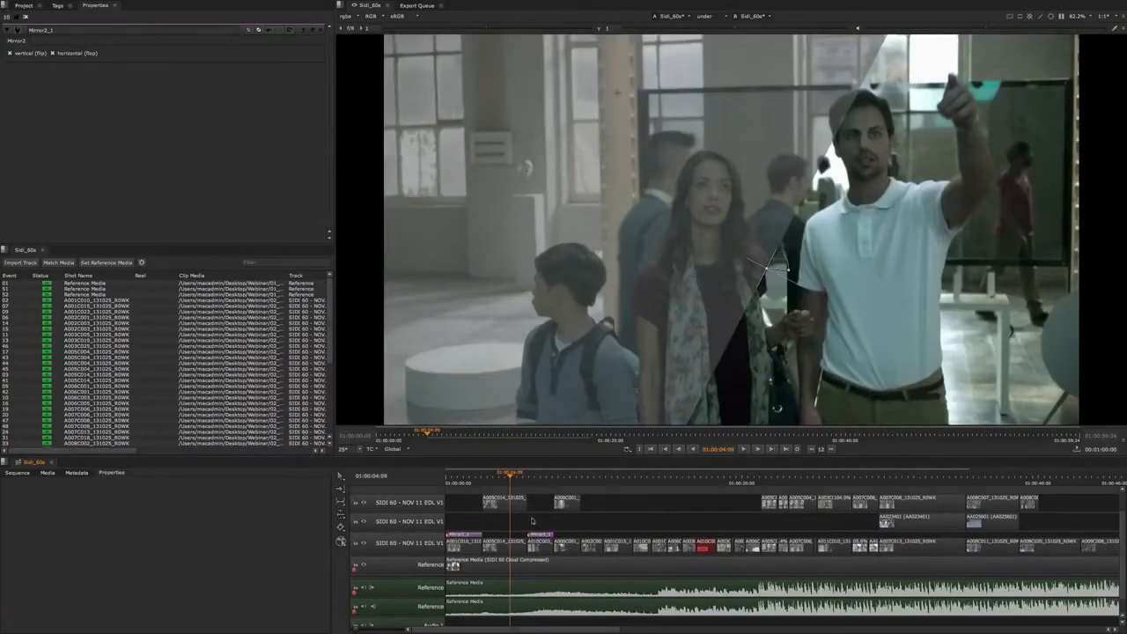
{"action": "left_click_drag", "start_coordinate": [511, 476], "coordinate": [499, 478]}
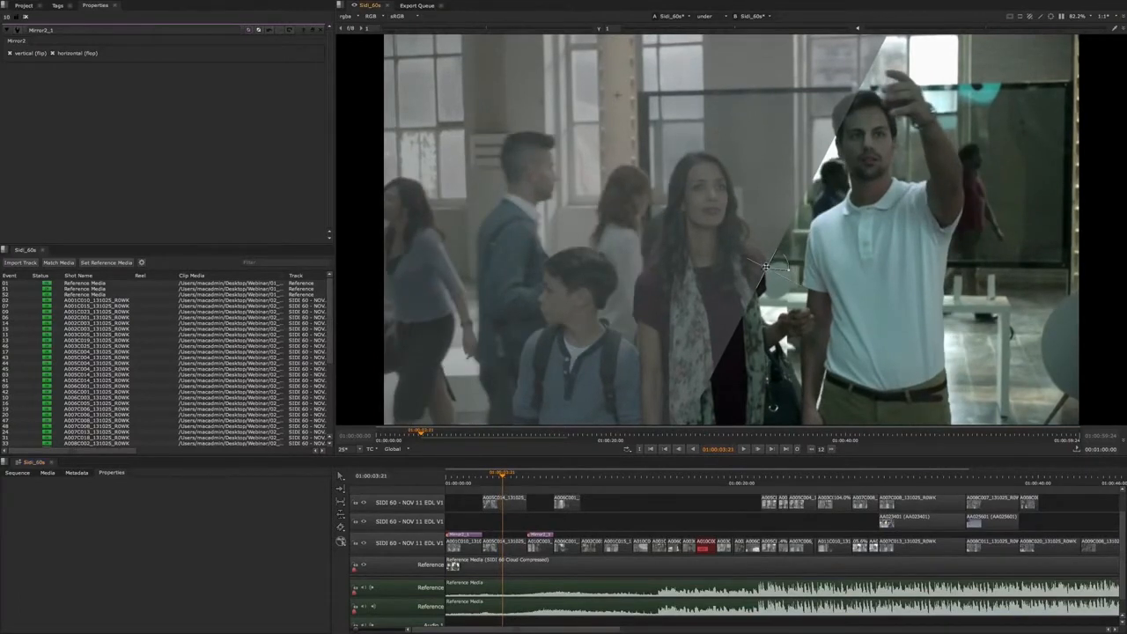
{"action": "left_click_drag", "start_coordinate": [766, 266], "coordinate": [804, 82]}
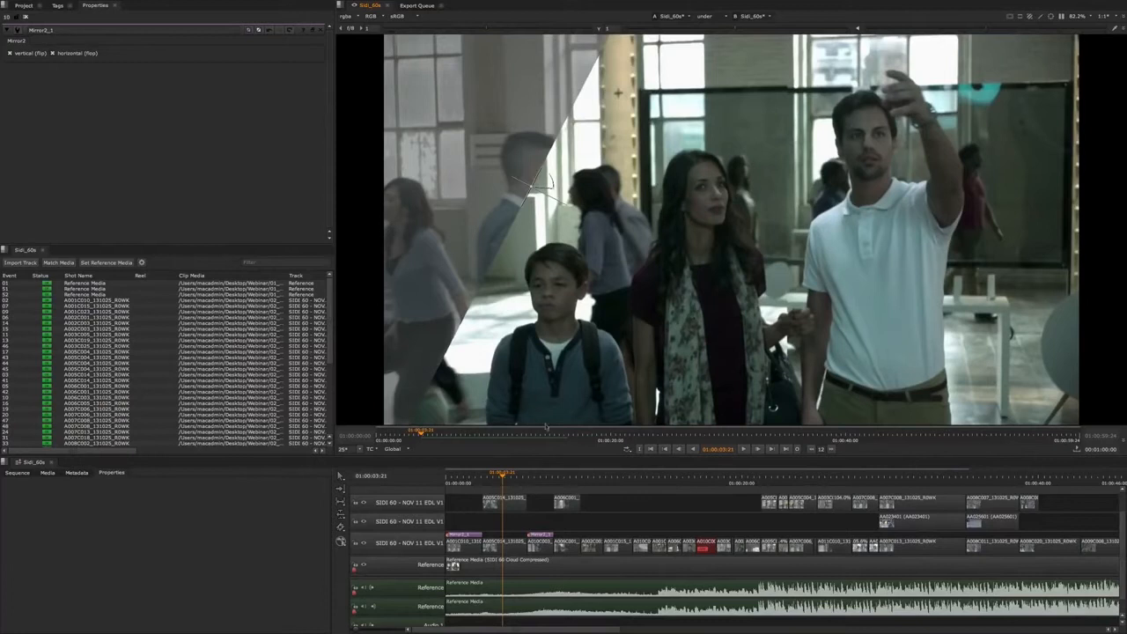
Select the A005C014 shot on the lowest EDL video track and turn off the viewer's wipe comparison.
{"action": "left_click", "coordinate": [533, 499]}
{"action": "left_click", "coordinate": [510, 548]}
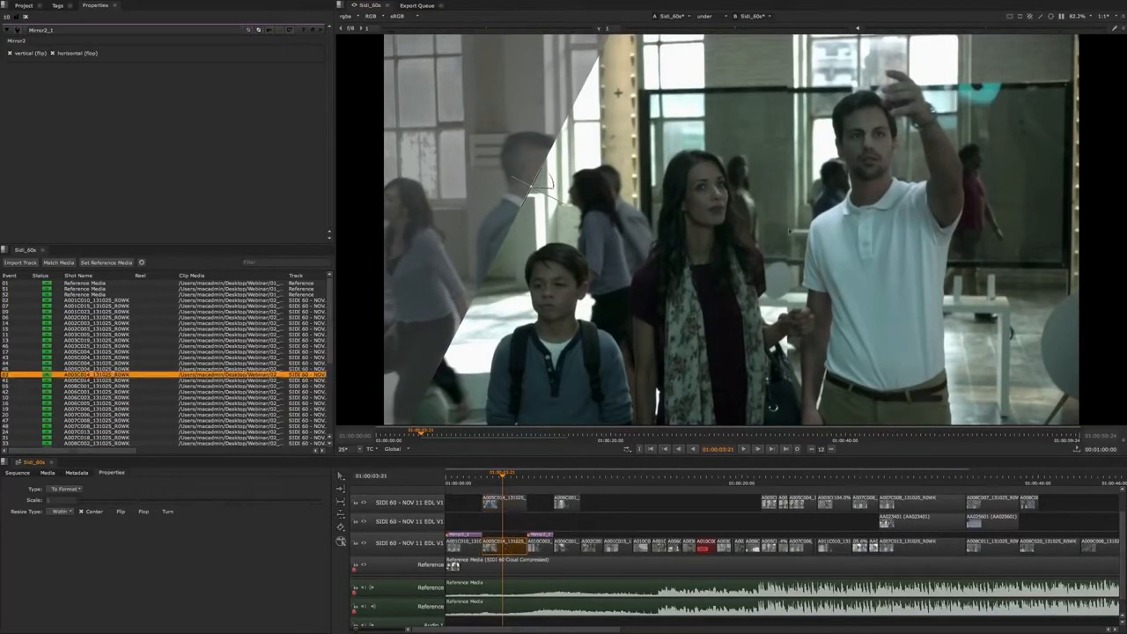
{"action": "left_click_drag", "start_coordinate": [533, 187], "coordinate": [951, 301]}
{"action": "key", "text": "w"}
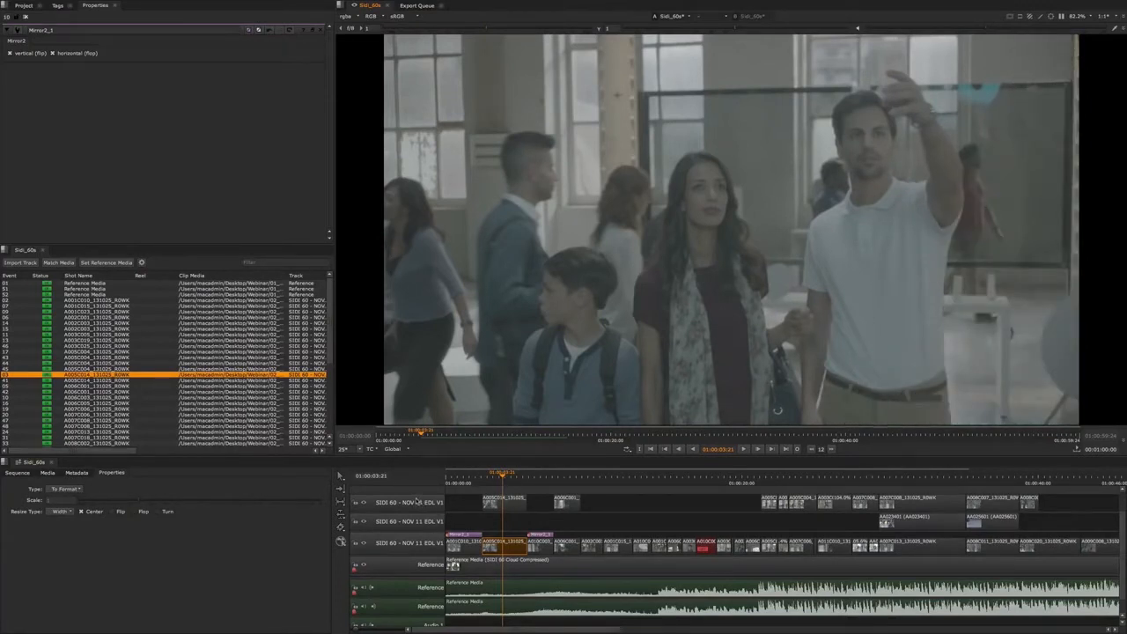
Add a Crop effect to the A005C014 shot on the uppermost EDL track and crop its right edge to about 1101.
{"action": "left_click", "coordinate": [506, 502]}
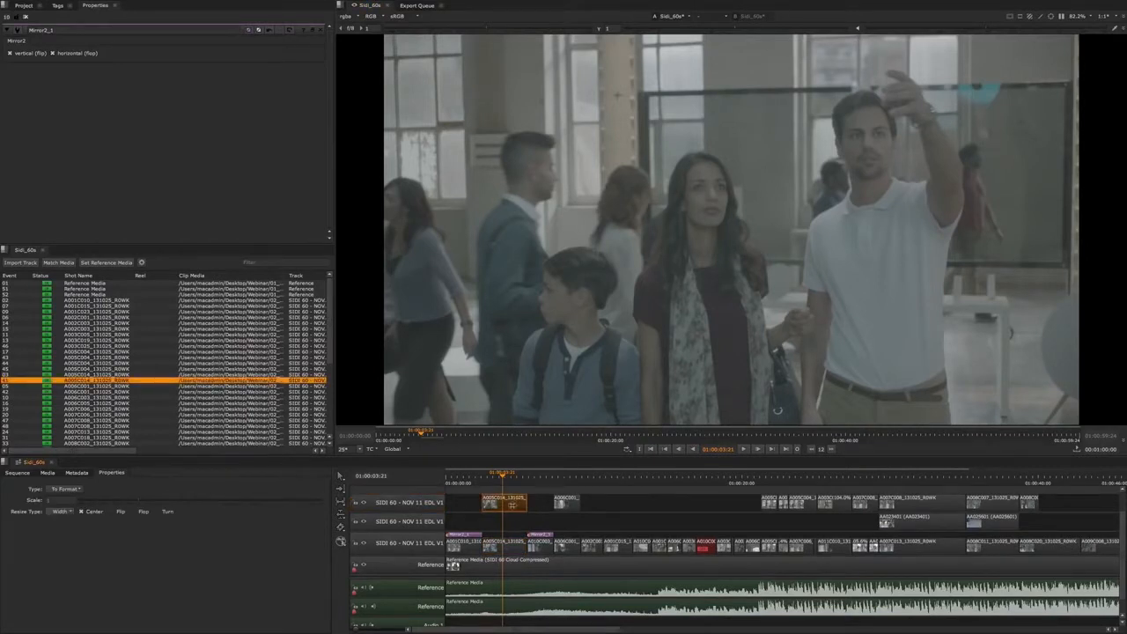
{"action": "right_click", "coordinate": [511, 504]}
{"action": "mouse_move", "coordinate": [526, 501]}
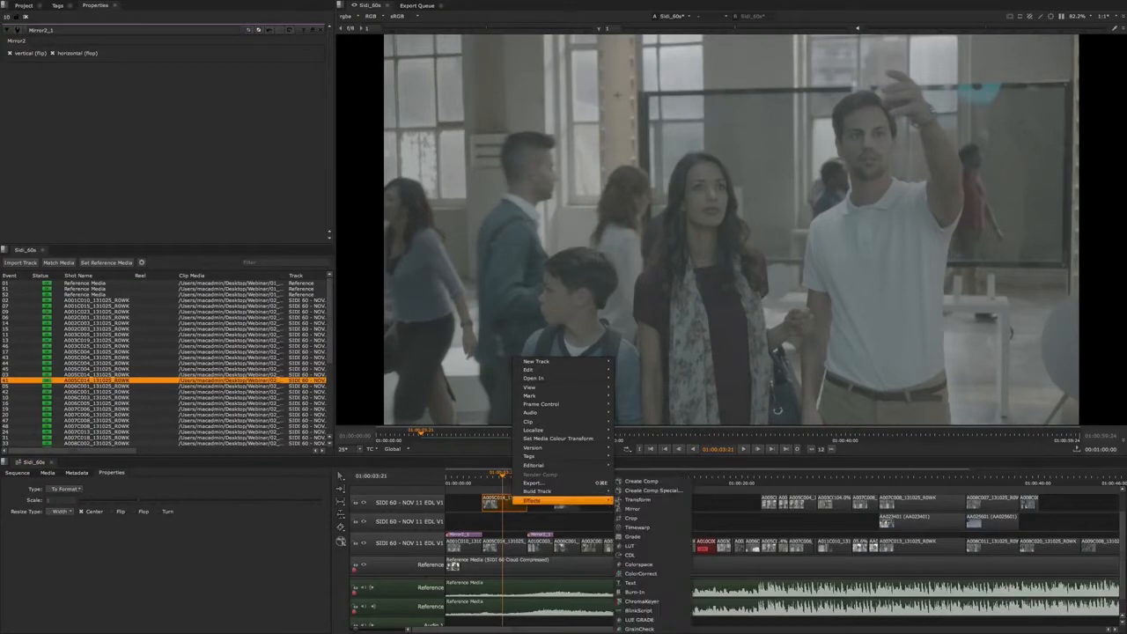
{"action": "left_click", "coordinate": [644, 522]}
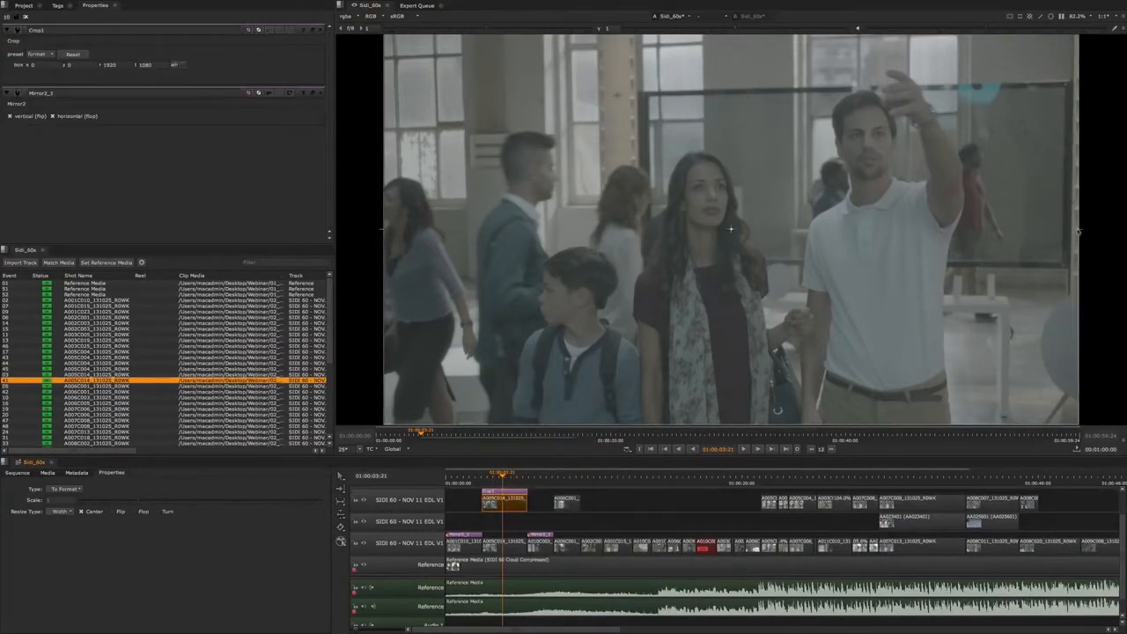
{"action": "left_click_drag", "start_coordinate": [1078, 231], "coordinate": [781, 264]}
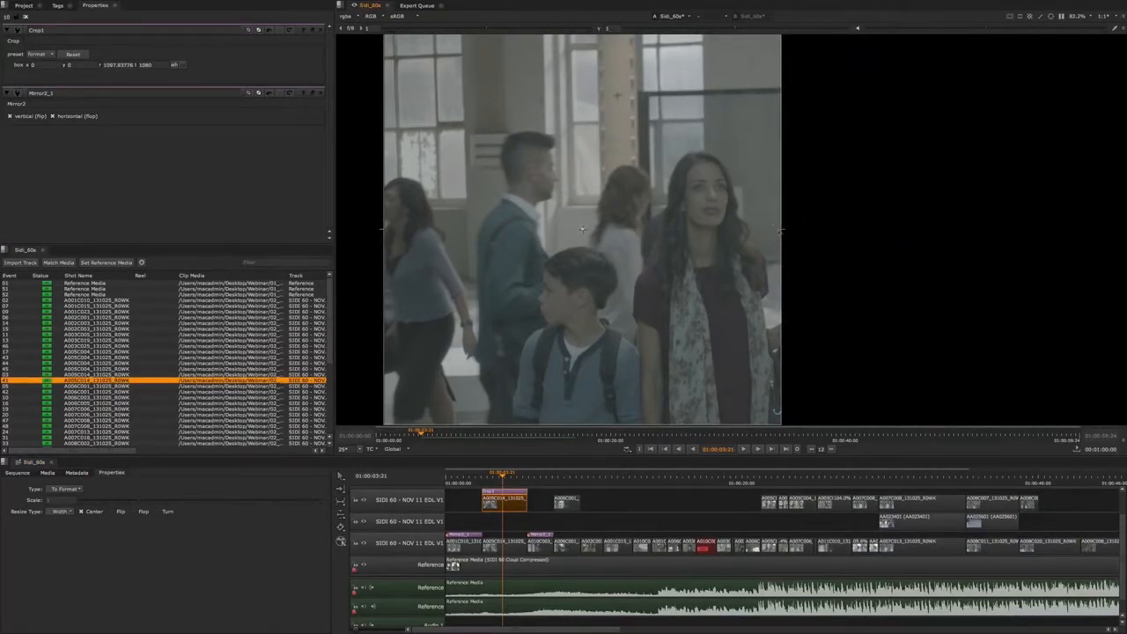
{"action": "left_click_drag", "start_coordinate": [782, 232], "coordinate": [784, 231]}
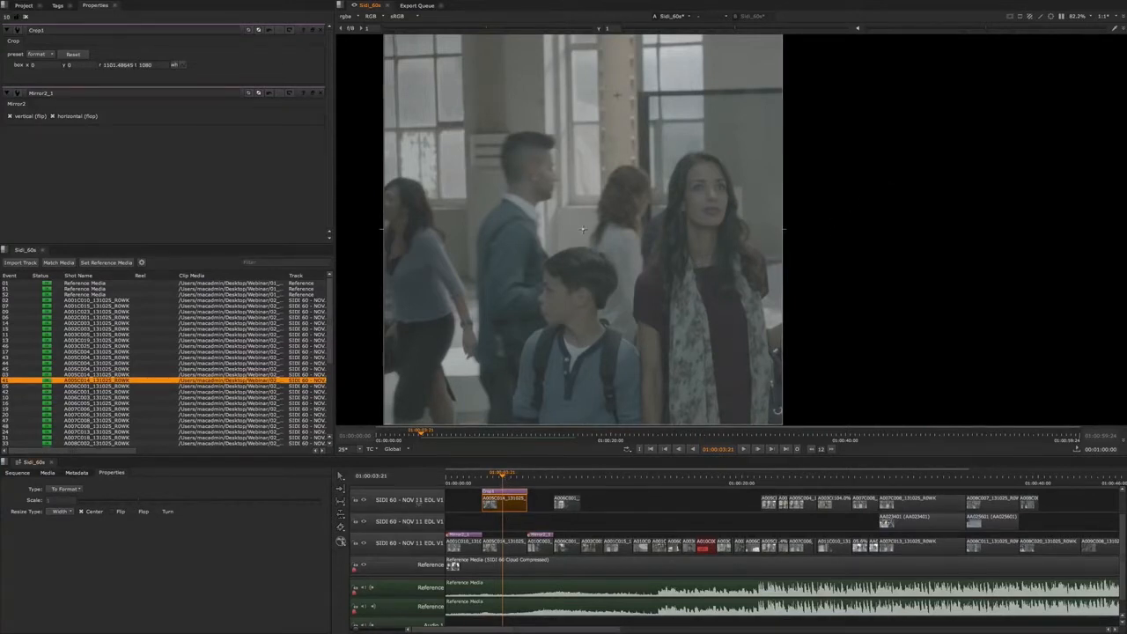
Enable blending on the uppermost SIDI 60 EDL video track so the cropped shot composites over the tracks below.
{"action": "left_click", "coordinate": [413, 497]}
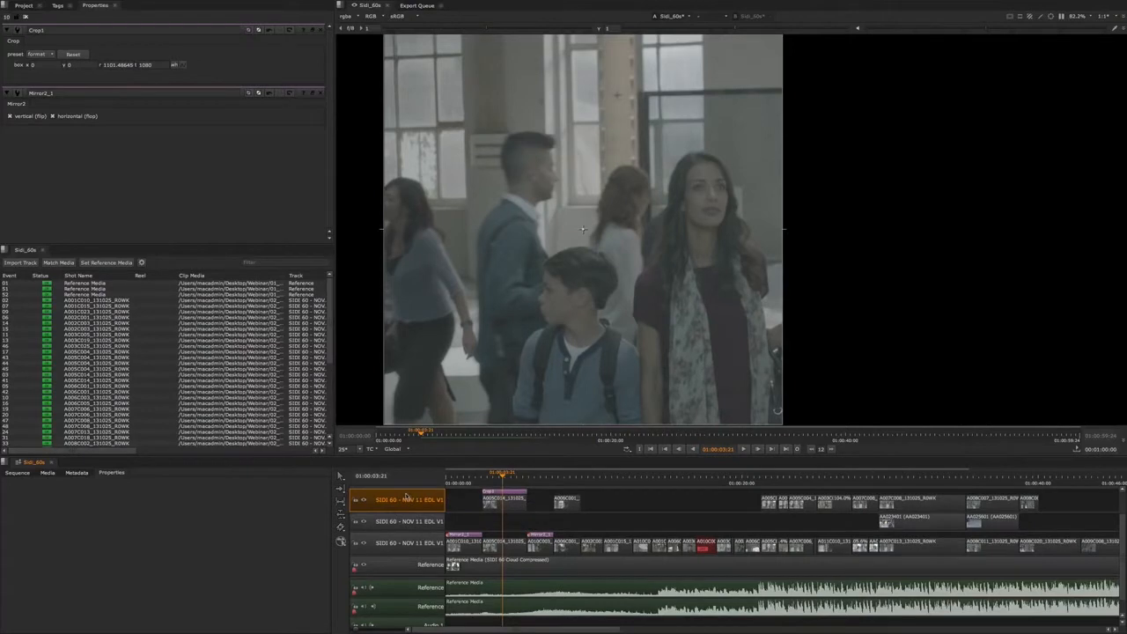
{"action": "right_click", "coordinate": [407, 496]}
{"action": "mouse_move", "coordinate": [447, 560]}
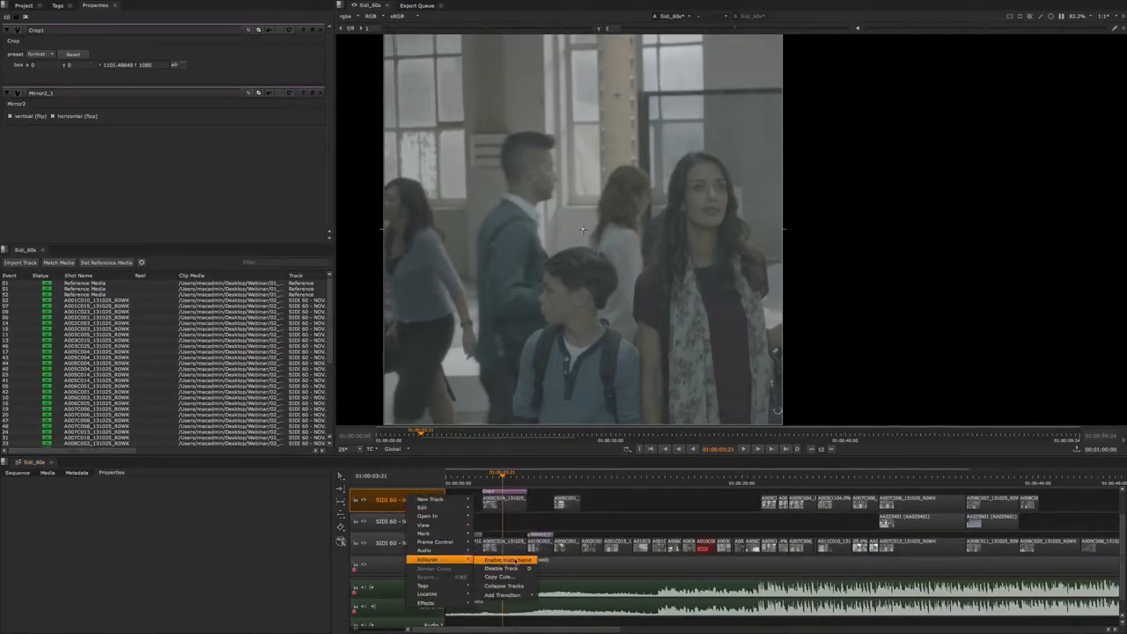
{"action": "left_click", "coordinate": [516, 561]}
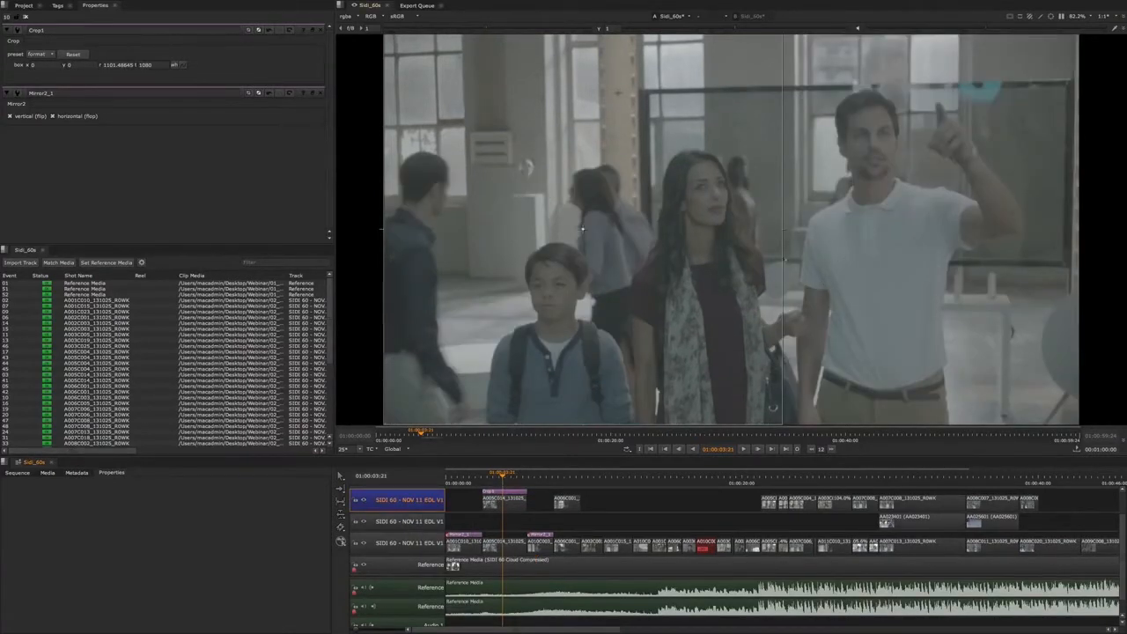
Turn on the wipe comparison with the reference and adjust the A005C014 crop's right edge to about 1115.
{"action": "left_click_drag", "start_coordinate": [783, 231], "coordinate": [770, 236]}
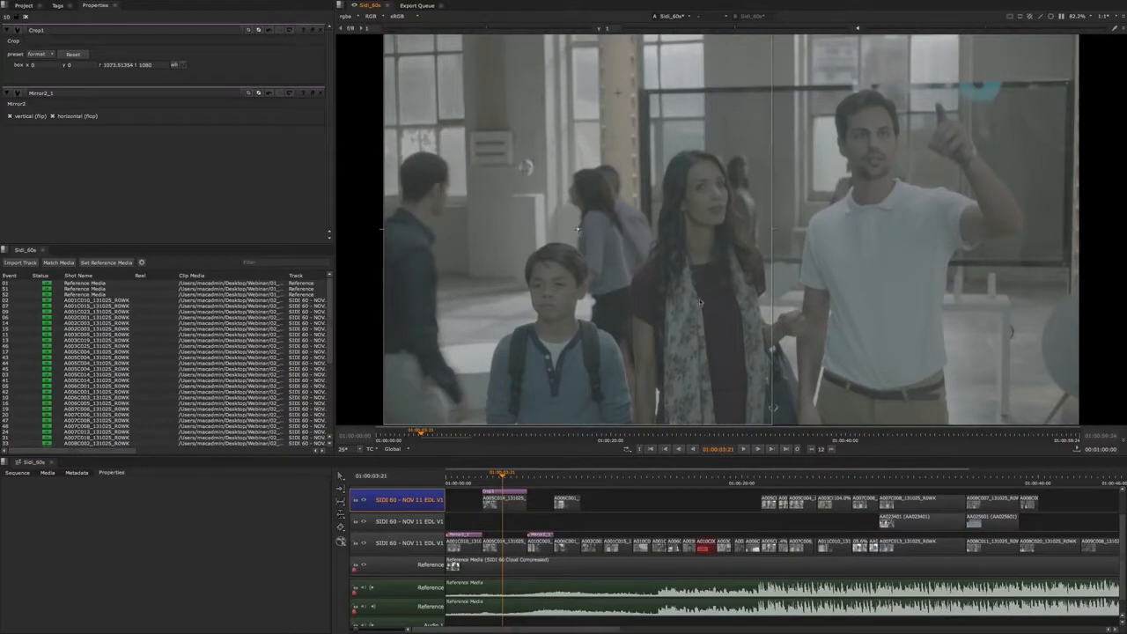
{"action": "key", "text": "w"}
{"action": "left_click_drag", "start_coordinate": [949, 301], "coordinate": [720, 329]}
{"action": "left_click_drag", "start_coordinate": [753, 290], "coordinate": [953, 344]}
{"action": "left_click_drag", "start_coordinate": [863, 326], "coordinate": [687, 248]}
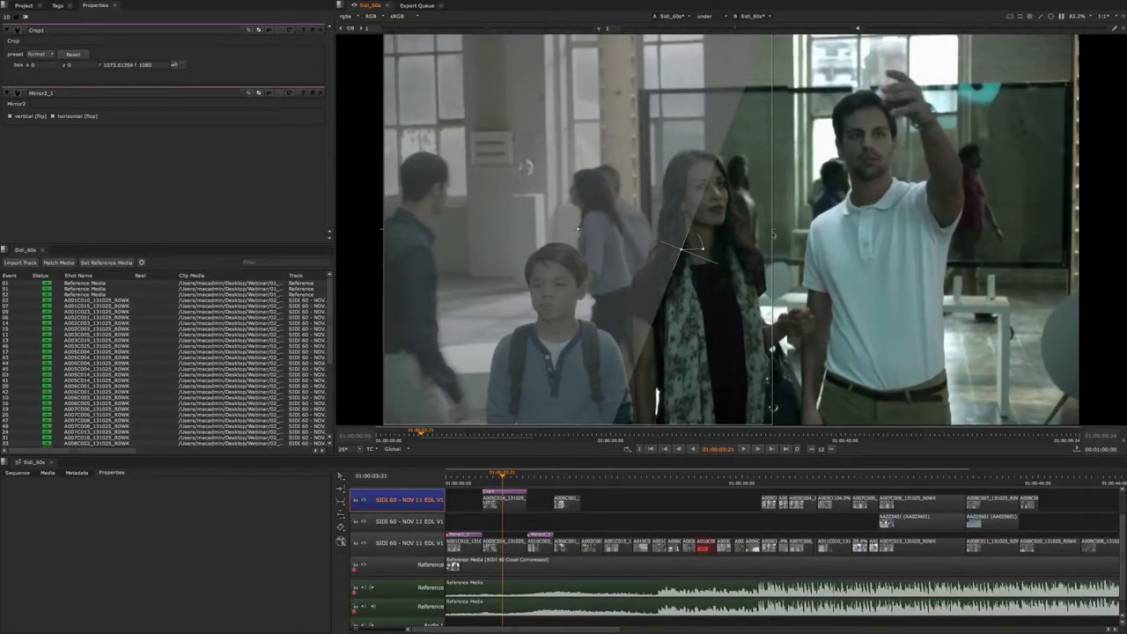
{"action": "left_click_drag", "start_coordinate": [772, 235], "coordinate": [789, 229]}
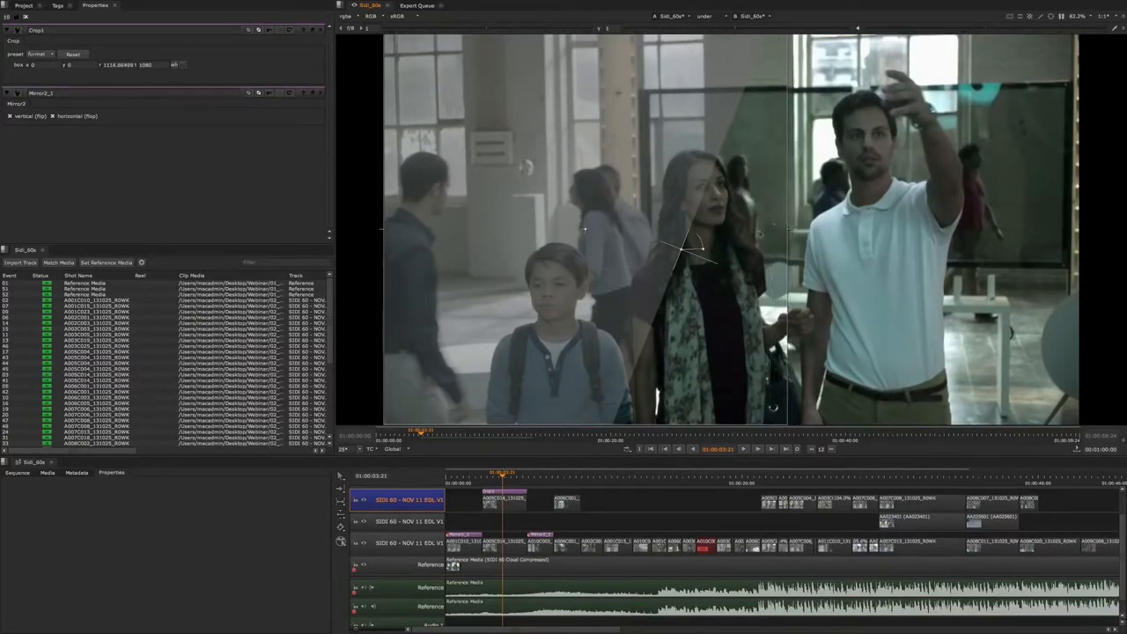
{"action": "left_click_drag", "start_coordinate": [685, 249], "coordinate": [845, 256]}
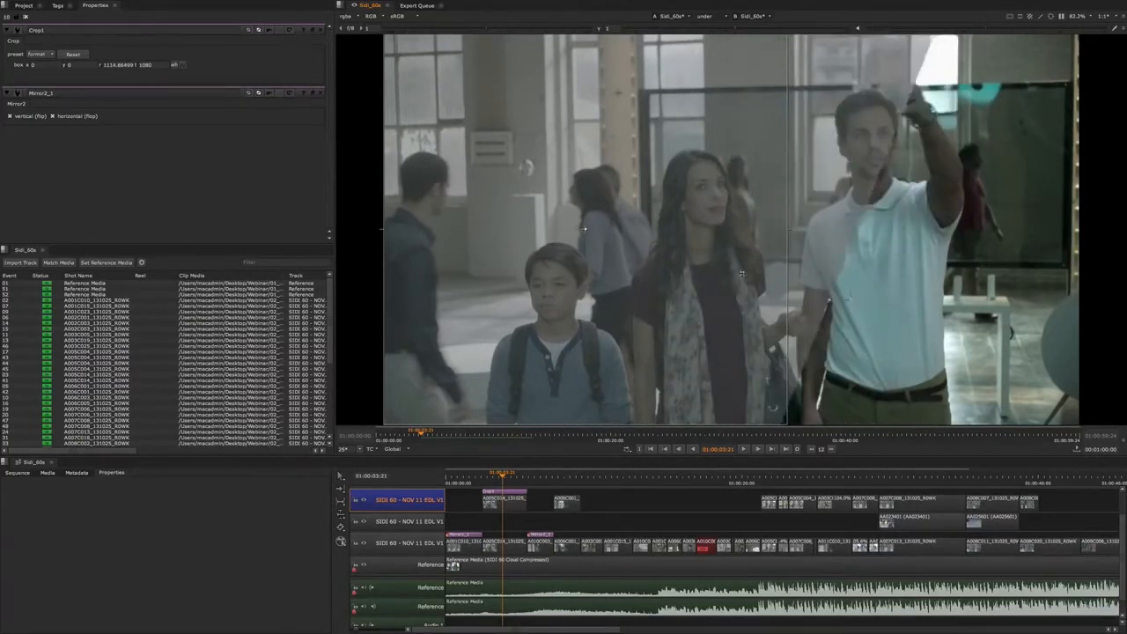
{"action": "left_click_drag", "start_coordinate": [742, 274], "coordinate": [823, 338]}
Restore the crop's right edge to full width at about 1922, and move its left edge in to about 1136.
{"action": "left_click_drag", "start_coordinate": [786, 230], "coordinate": [1078, 229]}
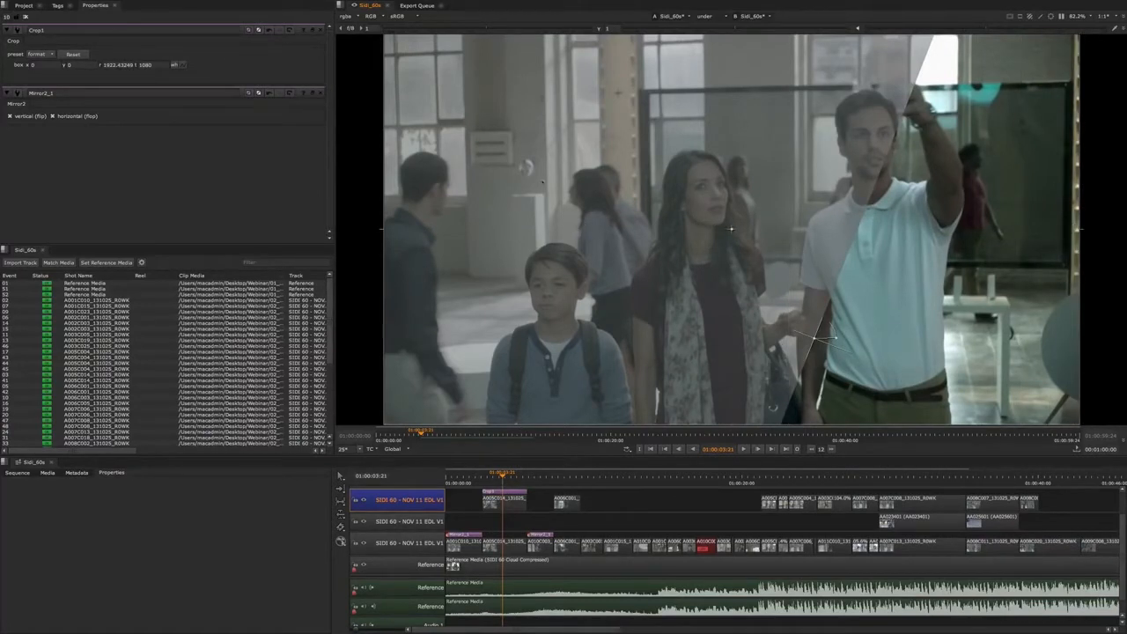
{"action": "left_click_drag", "start_coordinate": [384, 230], "coordinate": [782, 239]}
{"action": "left_click_drag", "start_coordinate": [814, 337], "coordinate": [609, 258]}
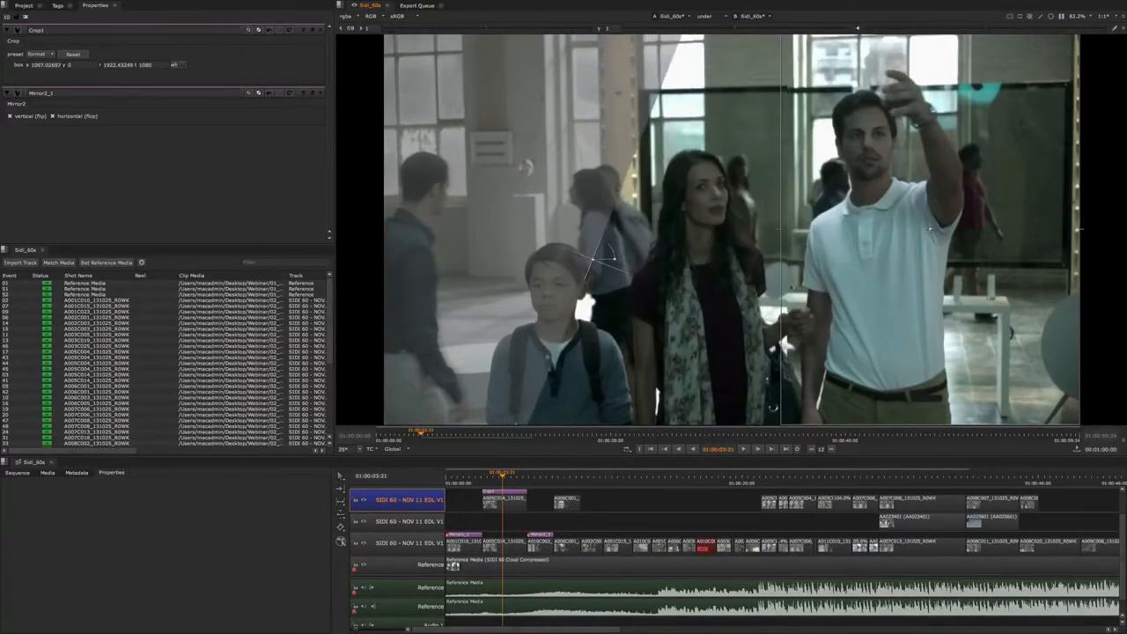
{"action": "mouse_move", "coordinate": [780, 236]}
{"action": "left_mouse_down"}
{"action": "mouse_move", "coordinate": [945, 228]}
{"action": "mouse_move", "coordinate": [792, 236]}
{"action": "left_mouse_up"}
{"action": "left_click_drag", "start_coordinate": [592, 261], "coordinate": [835, 322]}
{"action": "left_click_drag", "start_coordinate": [792, 234], "coordinate": [796, 236]}
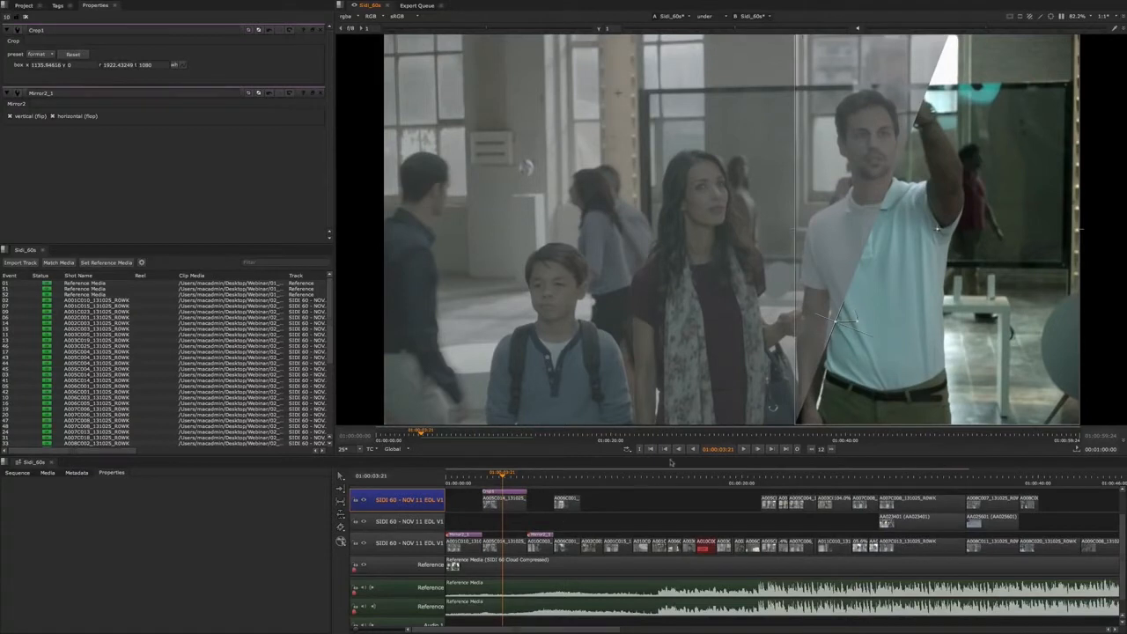
{"action": "key", "text": "w"}
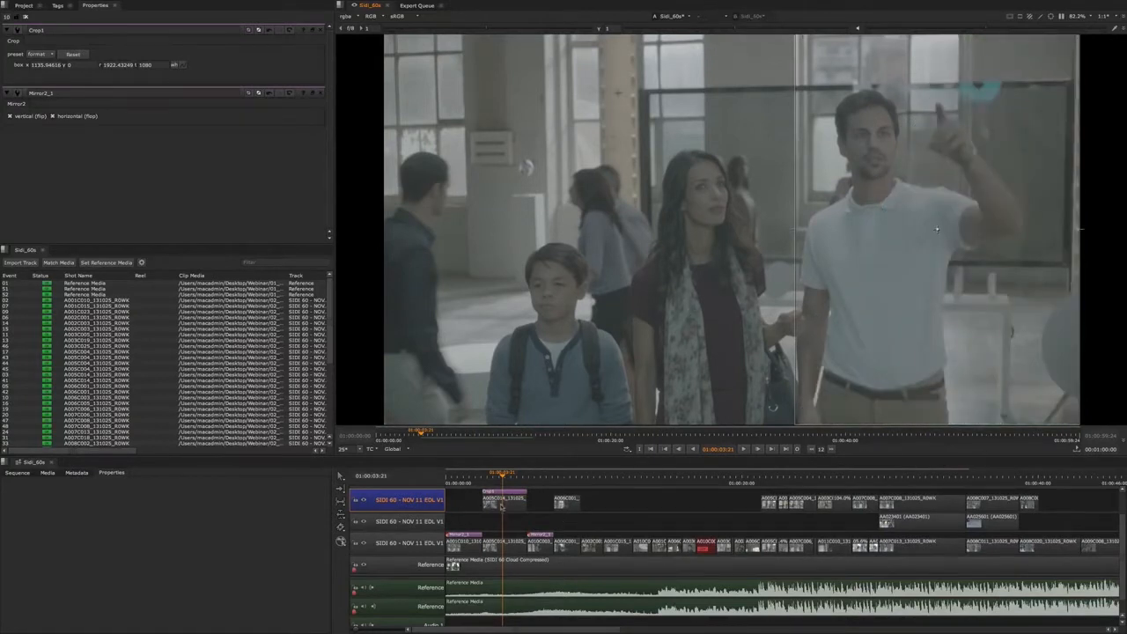
Select the upper and lower A005C014 shots in turn to compare the cropped part with the full frame below.
{"action": "left_click", "coordinate": [502, 504]}
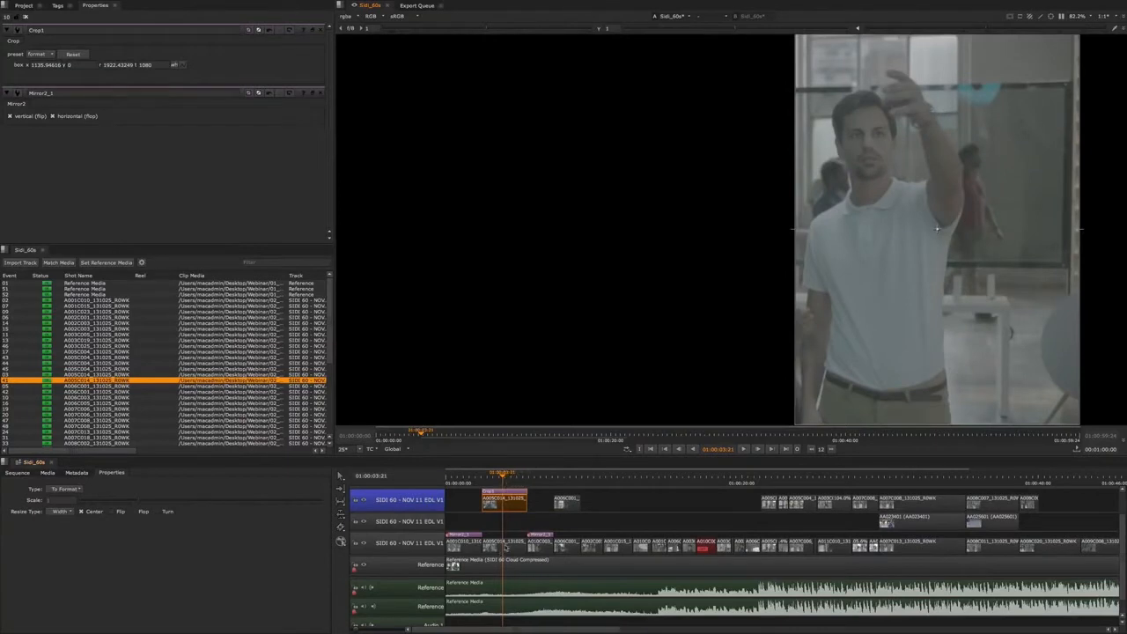
{"action": "left_click", "coordinate": [505, 546]}
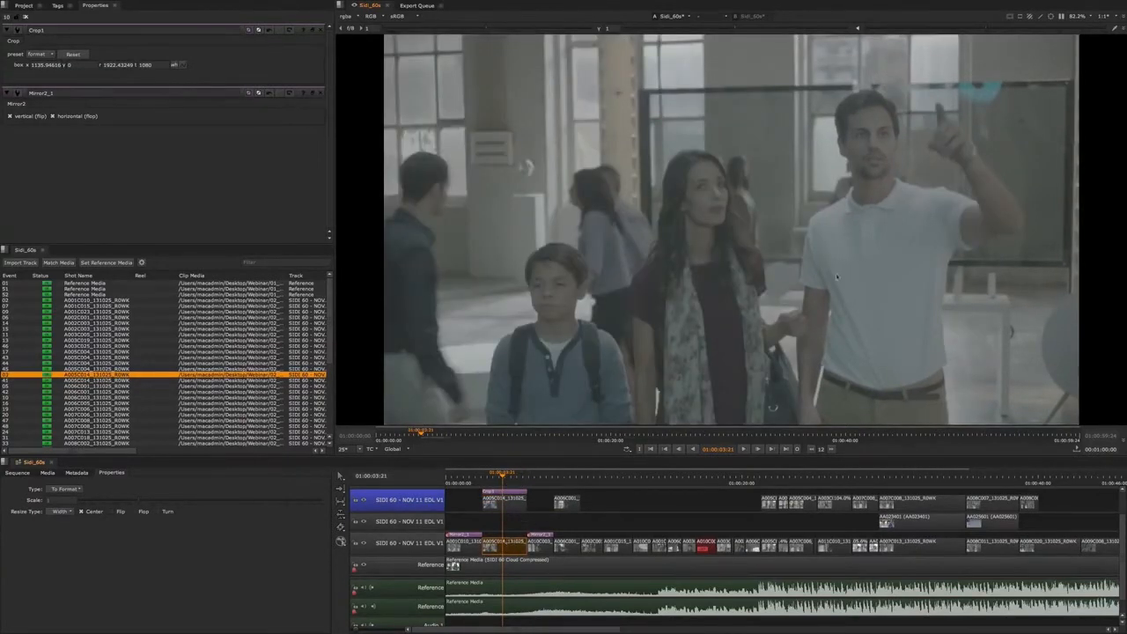
{"action": "left_click", "coordinate": [509, 501]}
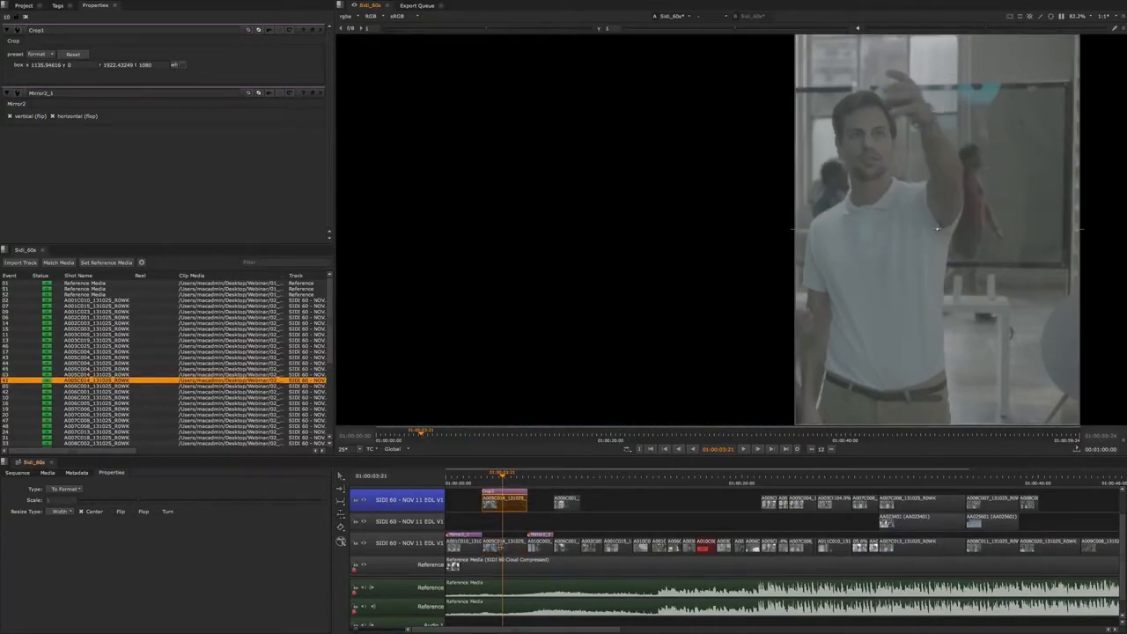
{"action": "left_click", "coordinate": [507, 543]}
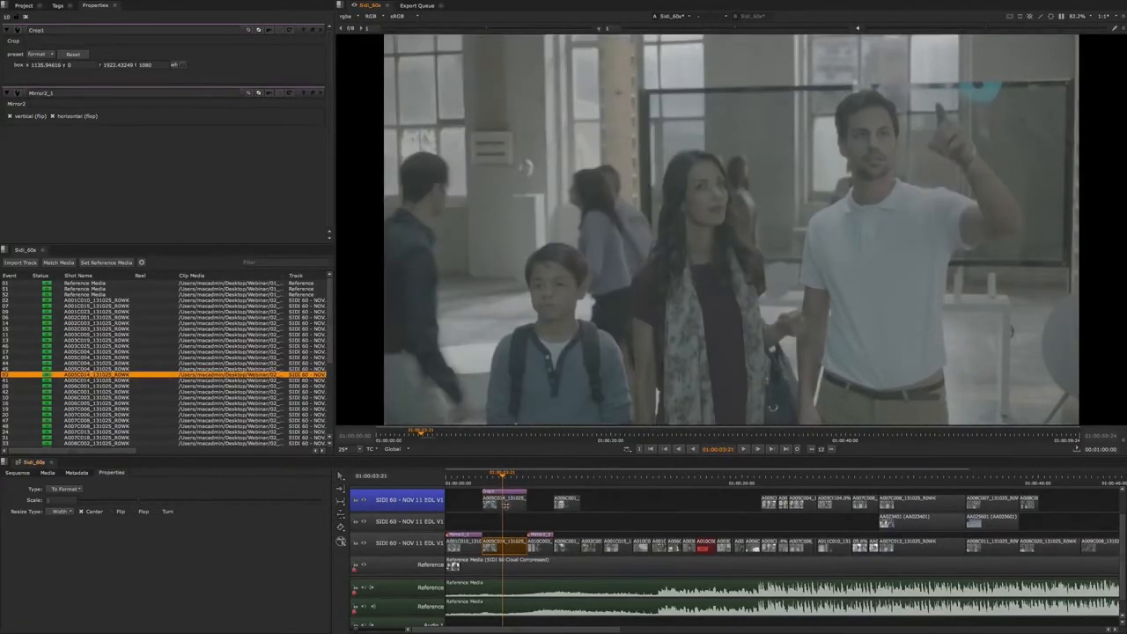
{"action": "left_click", "coordinate": [506, 502]}
{"action": "scroll", "coordinate": [516, 517], "scroll_direction": "up", "scroll_amount": 2}
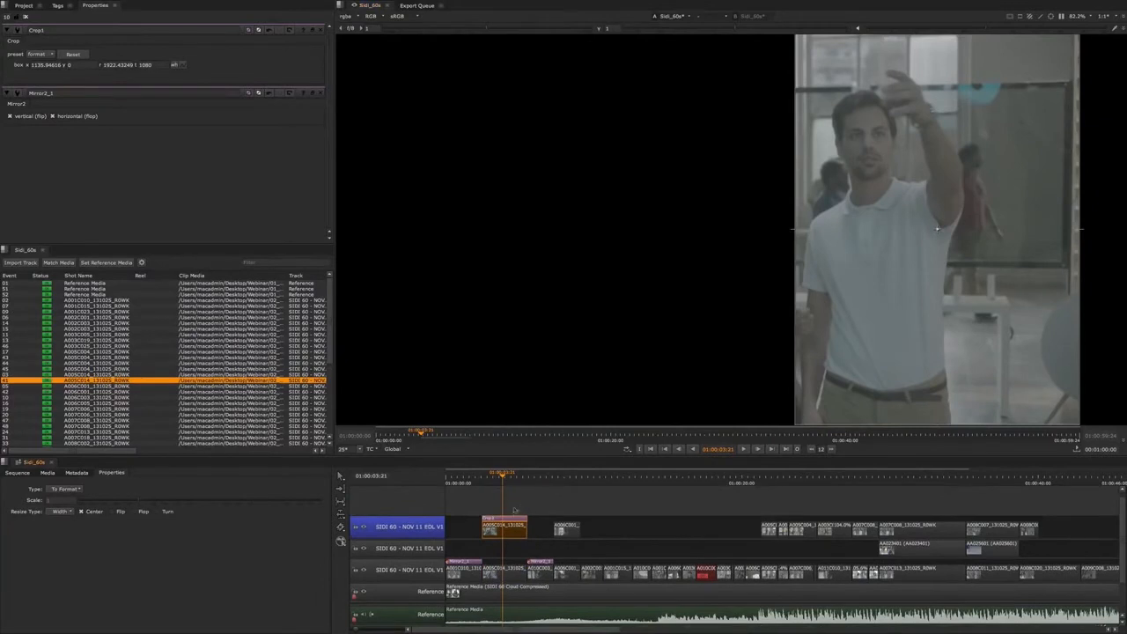
At 01:00:04:02, turn on the reference wipe and move the crop's left edge to about 1115.
{"action": "left_click", "coordinate": [509, 493]}
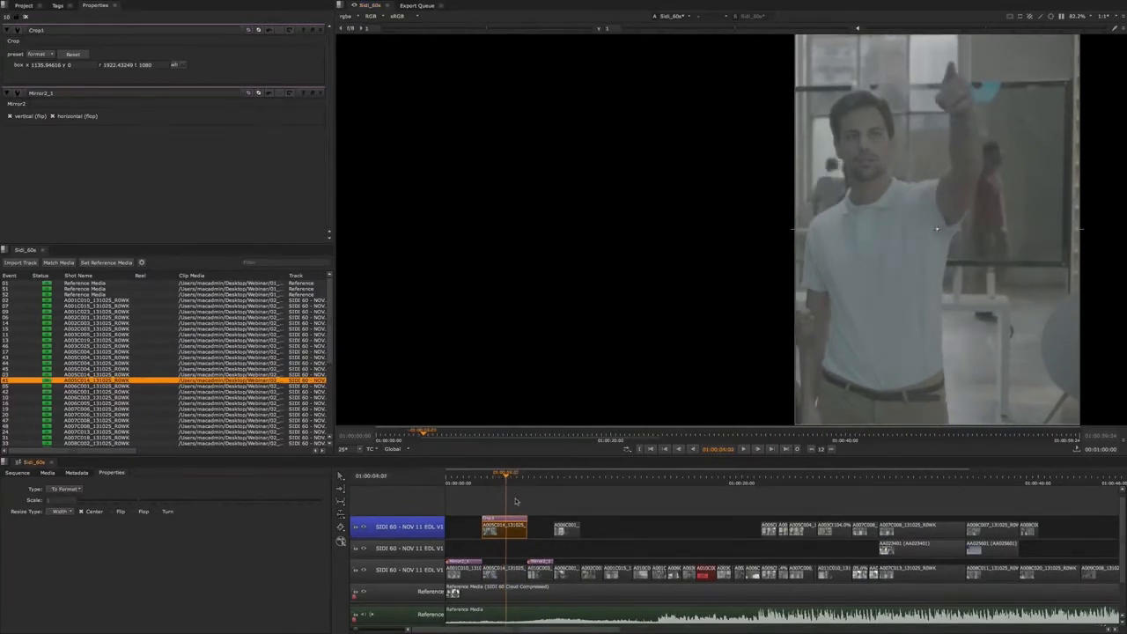
{"action": "left_click", "coordinate": [516, 501]}
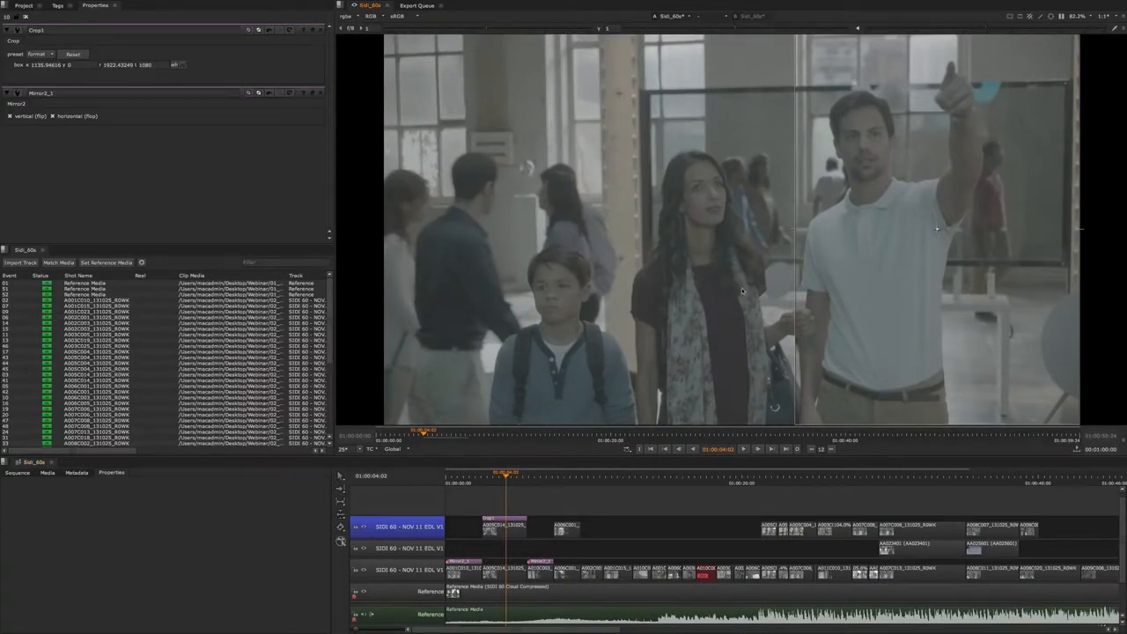
{"action": "key", "text": "w"}
{"action": "left_click_drag", "start_coordinate": [834, 319], "coordinate": [706, 264]}
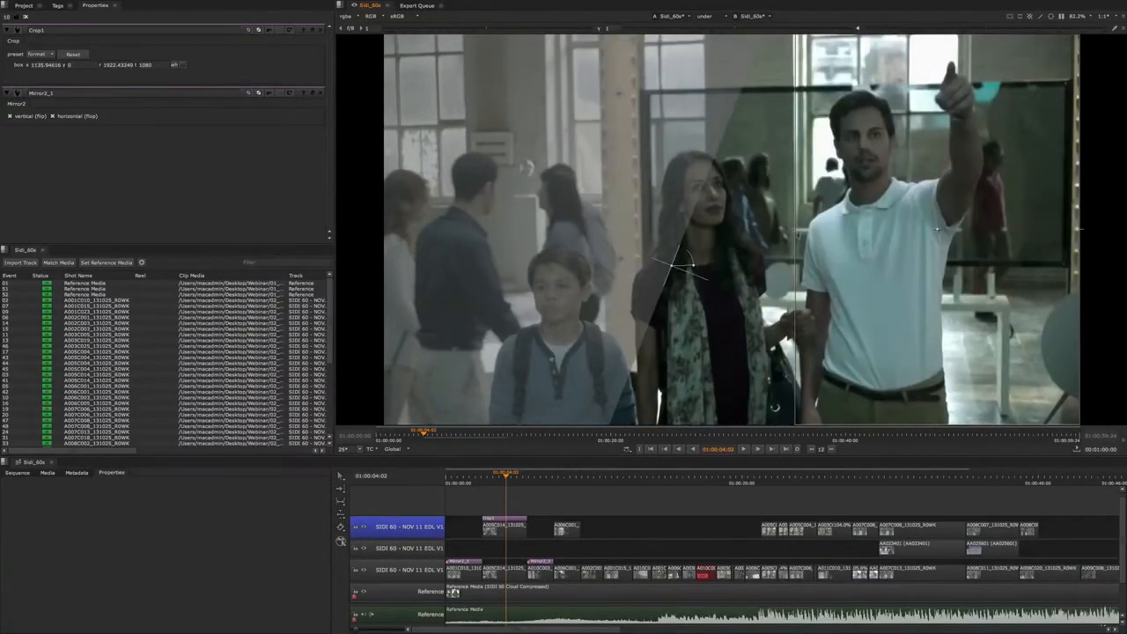
{"action": "left_click_drag", "start_coordinate": [796, 233], "coordinate": [788, 233]}
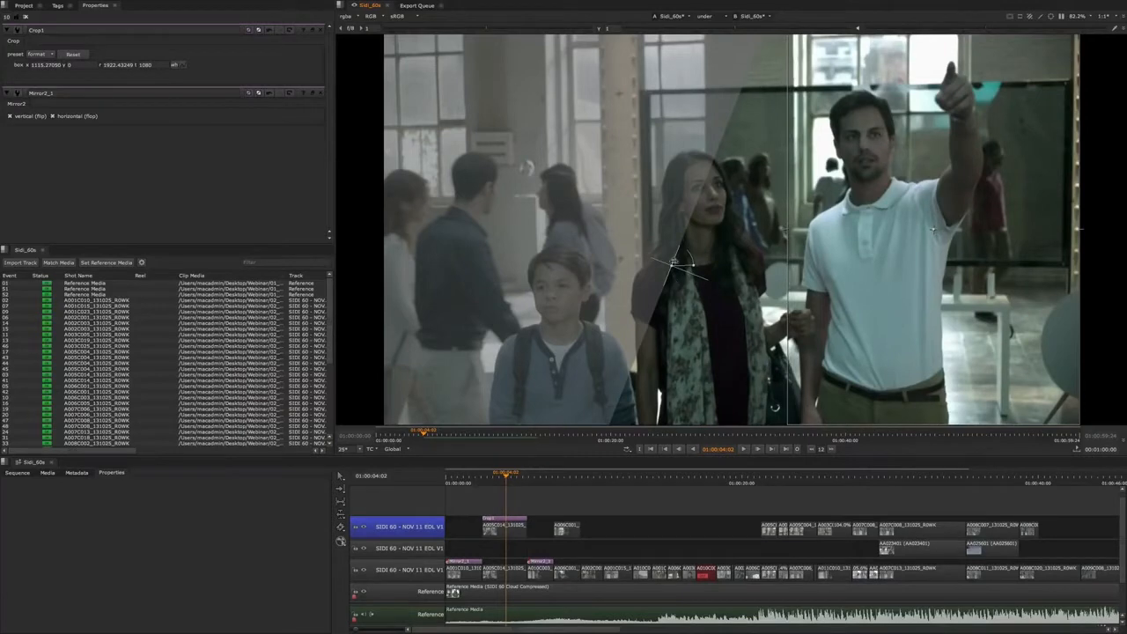
{"action": "left_click_drag", "start_coordinate": [676, 264], "coordinate": [700, 227]}
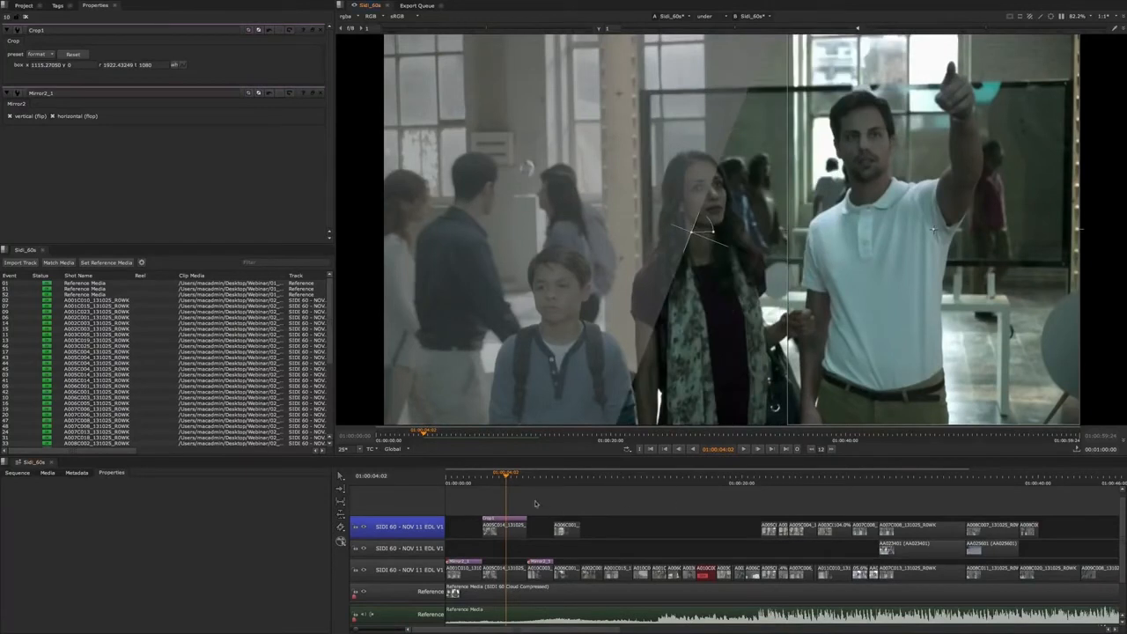
Scrub forward from the split-screen shot to about 01:00:33:13, examining the following shots' orientation against the reference.
{"action": "left_click", "coordinate": [509, 475]}
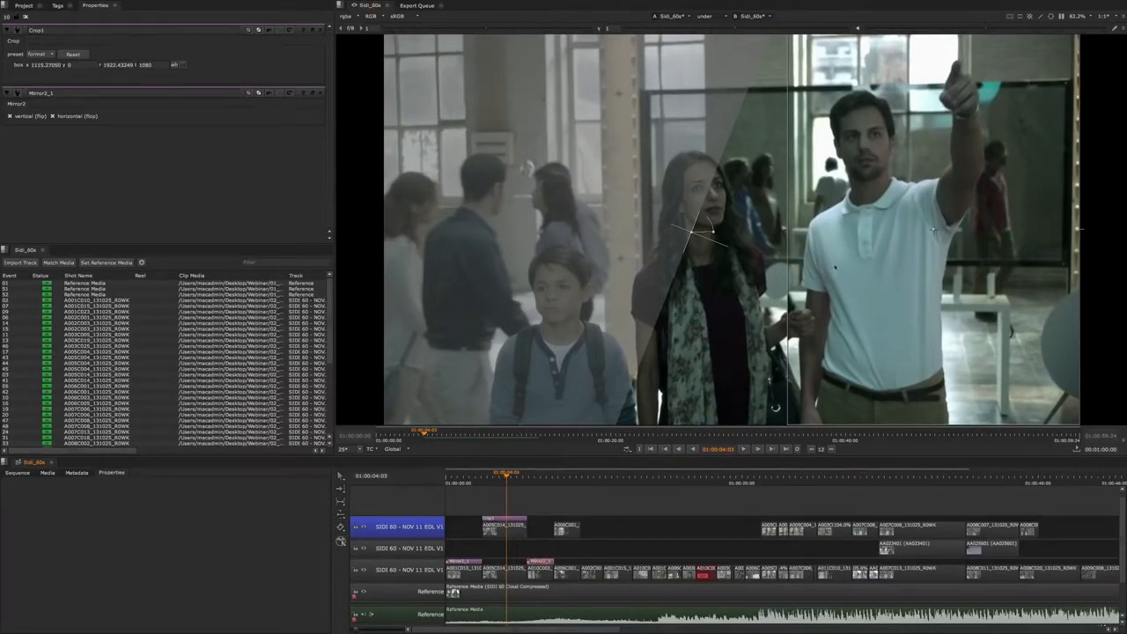
{"action": "left_click_drag", "start_coordinate": [509, 477], "coordinate": [569, 476]}
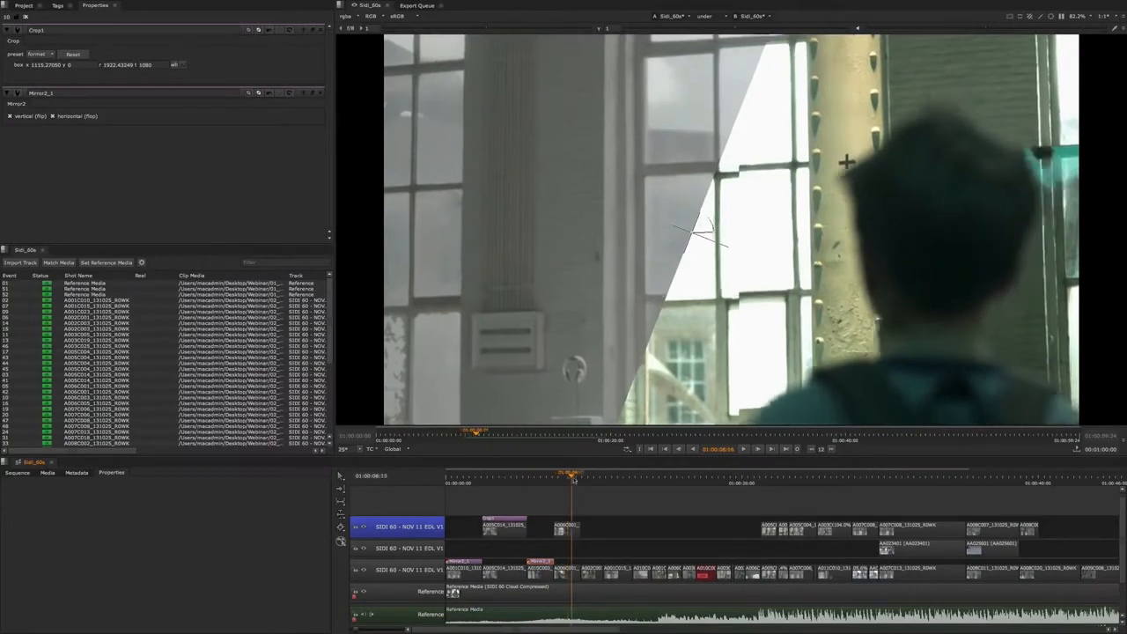
{"action": "scroll", "coordinate": [634, 516], "scroll_direction": "down", "scroll_amount": 1}
{"action": "scroll", "coordinate": [576, 520], "scroll_direction": "down", "scroll_amount": 1}
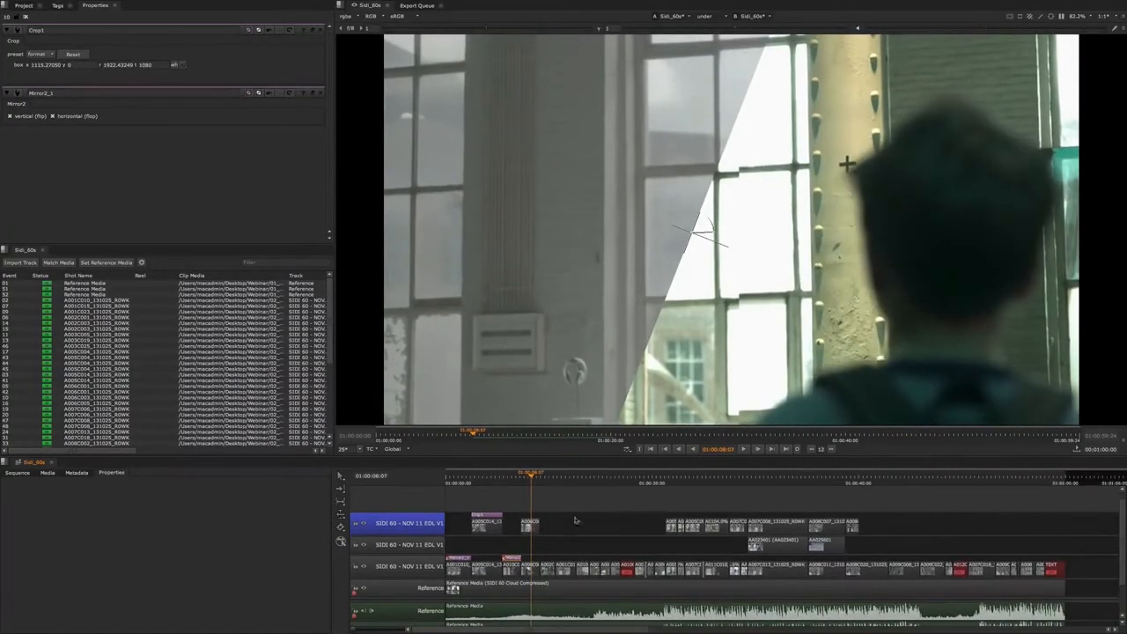
{"action": "left_click_drag", "start_coordinate": [532, 481], "coordinate": [556, 494]}
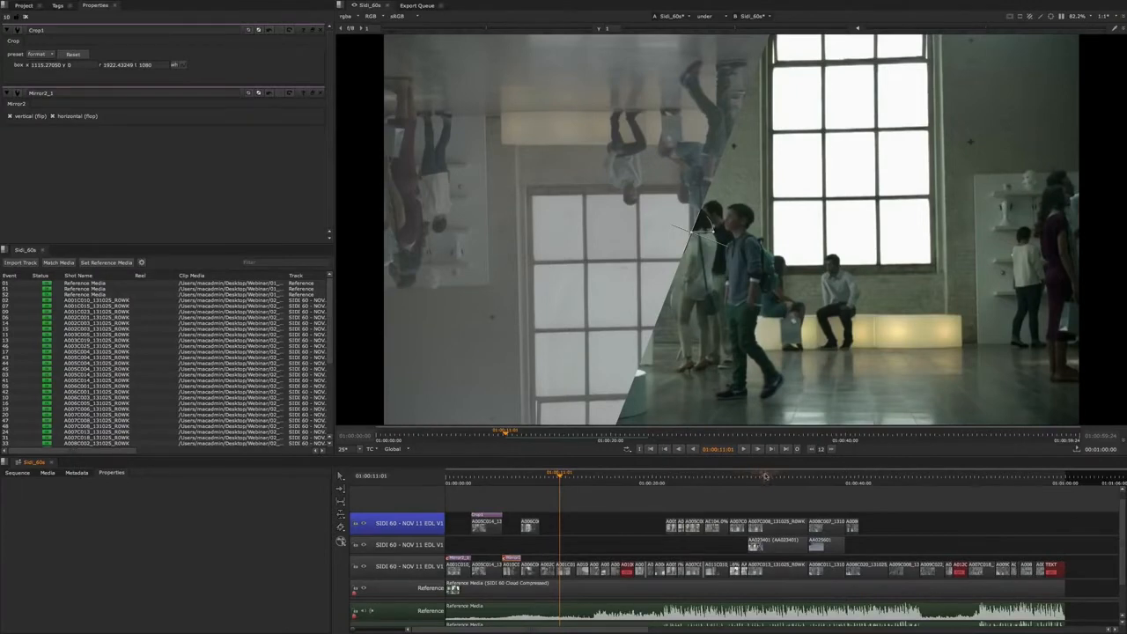
{"action": "left_click_drag", "start_coordinate": [764, 477], "coordinate": [789, 478]}
{"action": "scroll", "coordinate": [683, 520], "scroll_direction": "up", "scroll_amount": 5}
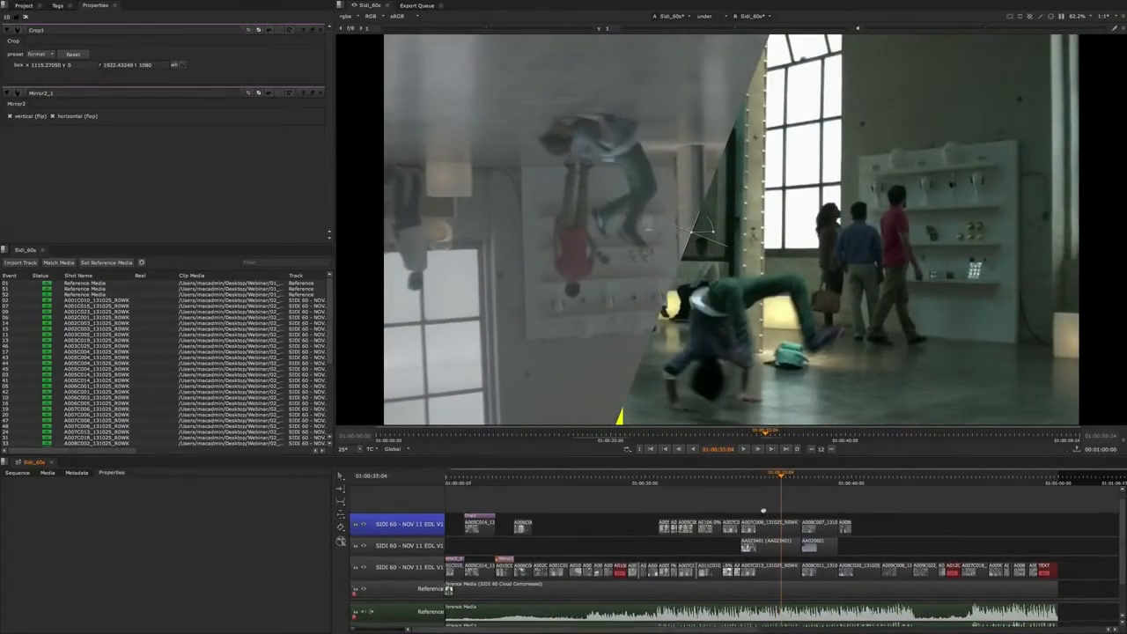
{"action": "scroll", "coordinate": [684, 521], "scroll_direction": "up", "scroll_amount": 3}
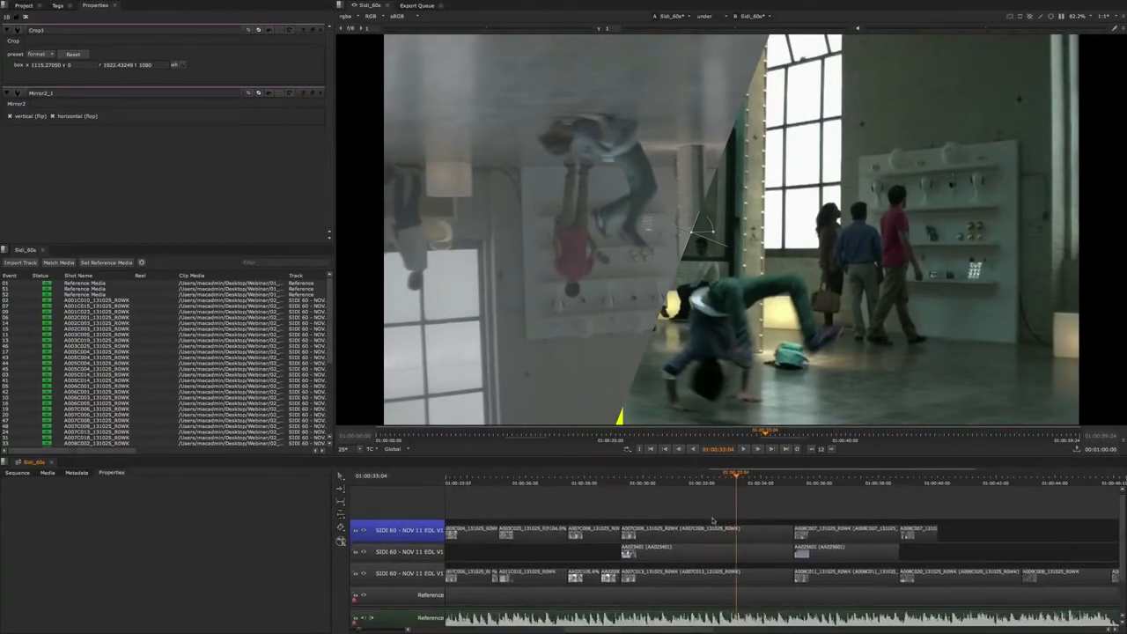
{"action": "left_click", "coordinate": [740, 477]}
{"action": "key", "text": "space"}
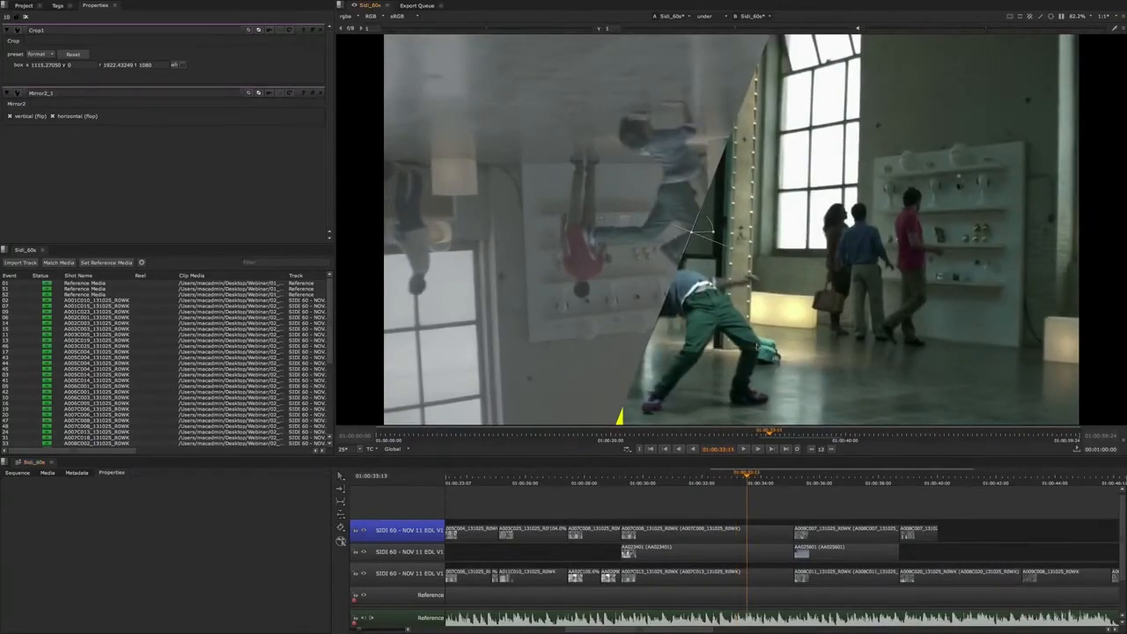
Turn off the wipe comparison and move to the upside-down A008C007 shot at 01:00:38:07.
{"action": "key", "text": "w"}
{"action": "left_click_drag", "start_coordinate": [754, 487], "coordinate": [890, 476]}
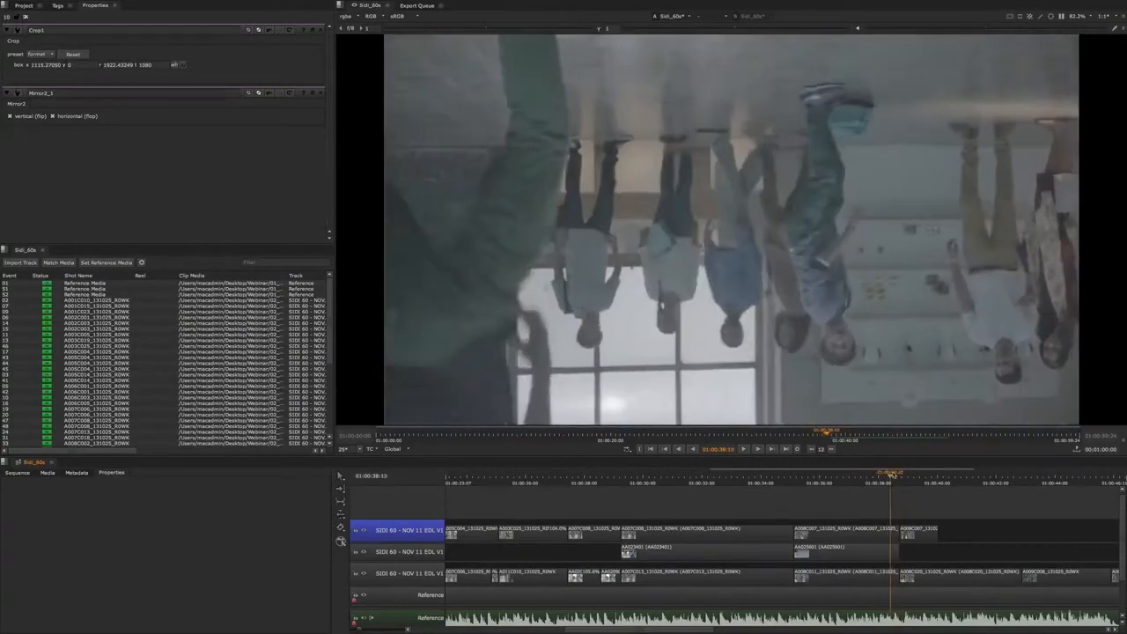
{"action": "left_click", "coordinate": [885, 528]}
{"action": "scroll", "coordinate": [755, 508], "scroll_direction": "right", "scroll_amount": 2}
{"action": "scroll", "coordinate": [754, 508], "scroll_direction": "up", "scroll_amount": 2}
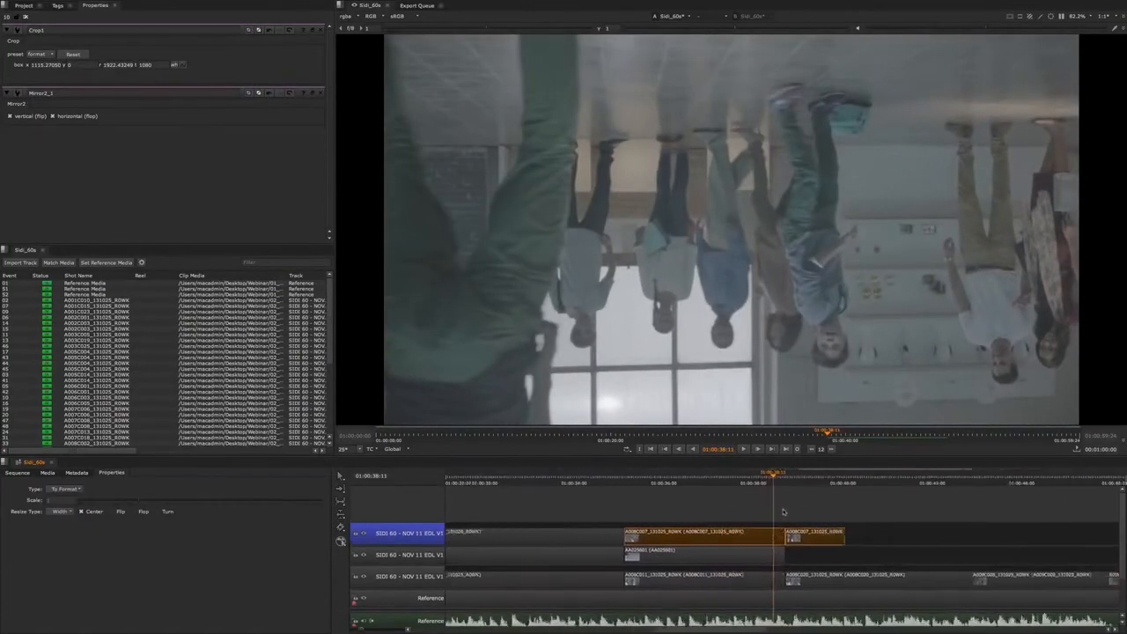
{"action": "mouse_move", "coordinate": [776, 475]}
{"action": "left_mouse_down"}
{"action": "mouse_move", "coordinate": [801, 476]}
{"action": "mouse_move", "coordinate": [768, 475]}
{"action": "left_mouse_up"}
{"action": "left_click", "coordinate": [730, 523]}
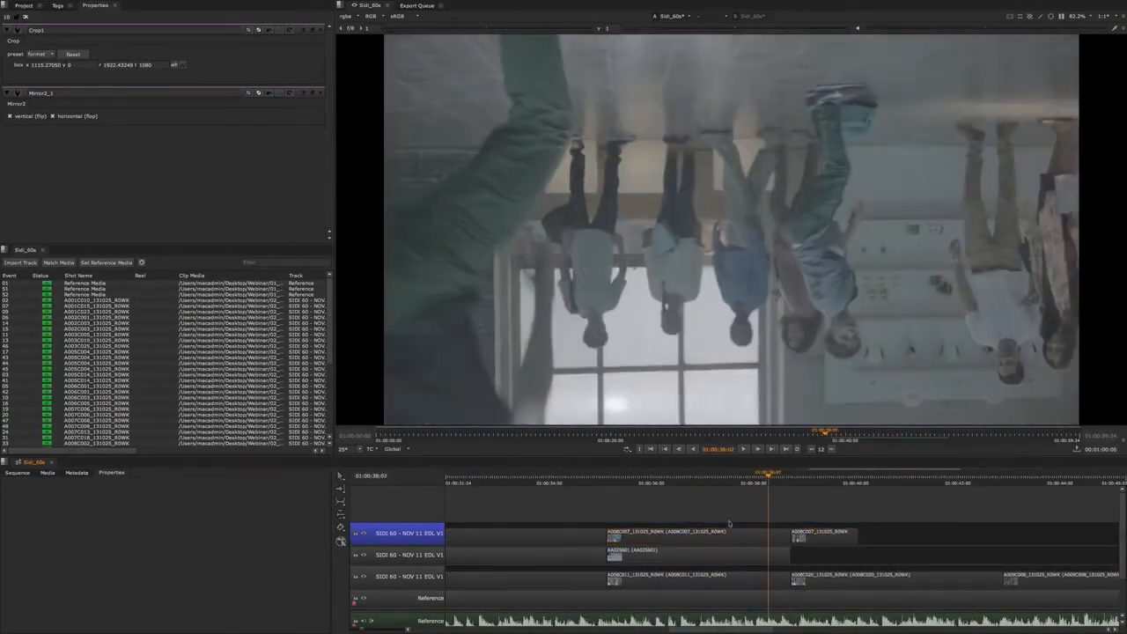
Add a Mirror effect to the A008C007 shot on the uppermost EDL track with both horizontal flop and vertical flip enabled.
{"action": "right_click", "coordinate": [720, 535]}
{"action": "mouse_move", "coordinate": [748, 531]}
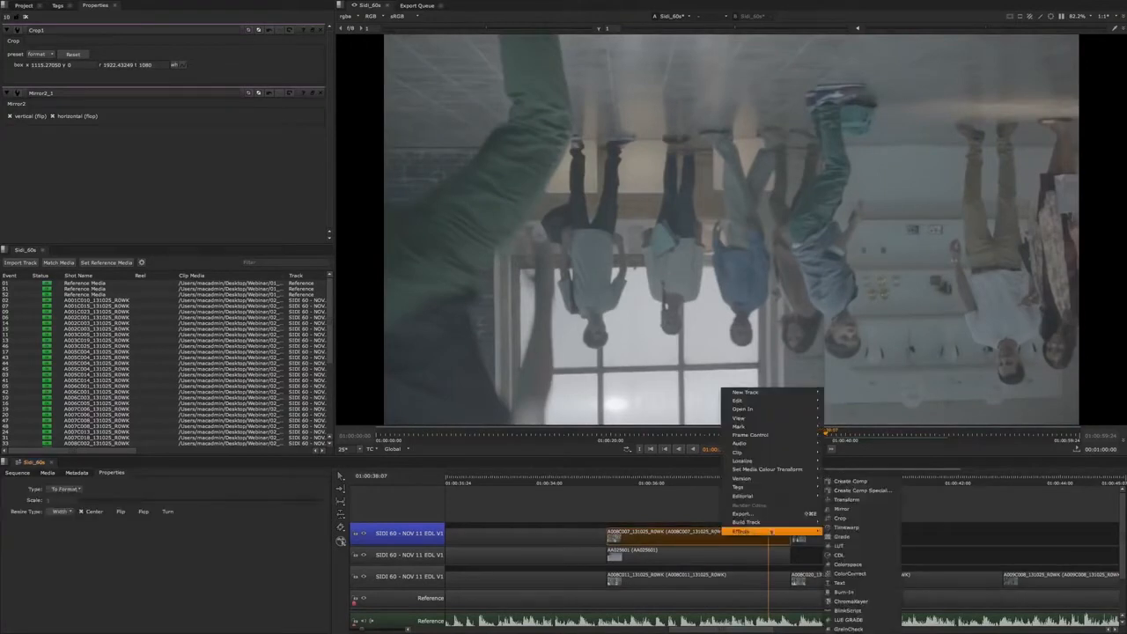
{"action": "left_click", "coordinate": [850, 510]}
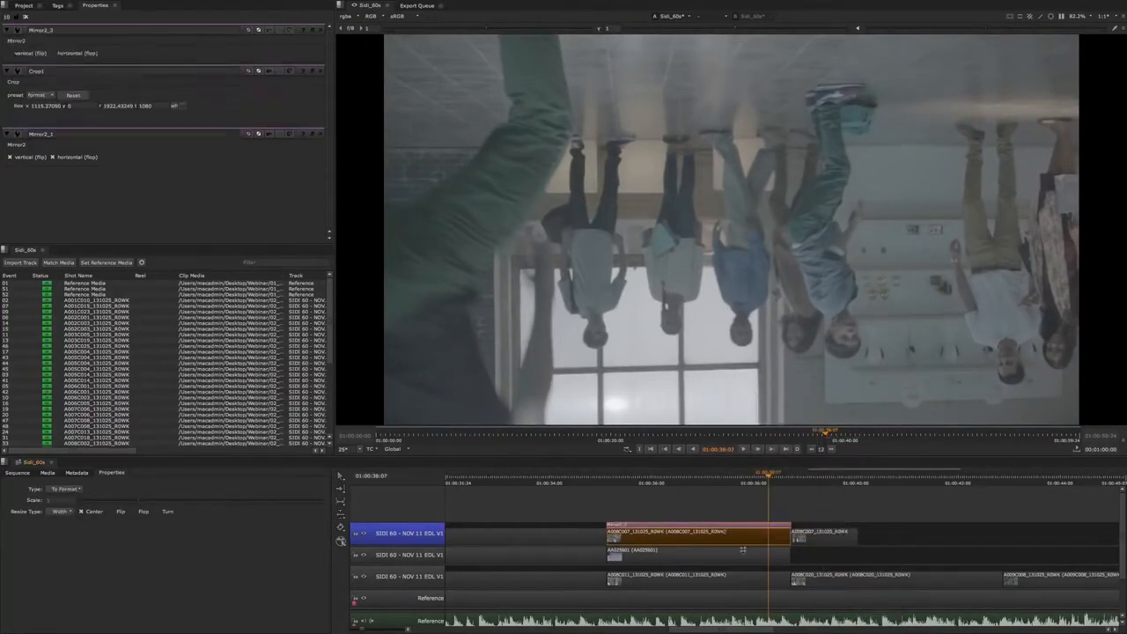
{"action": "left_click", "coordinate": [52, 52]}
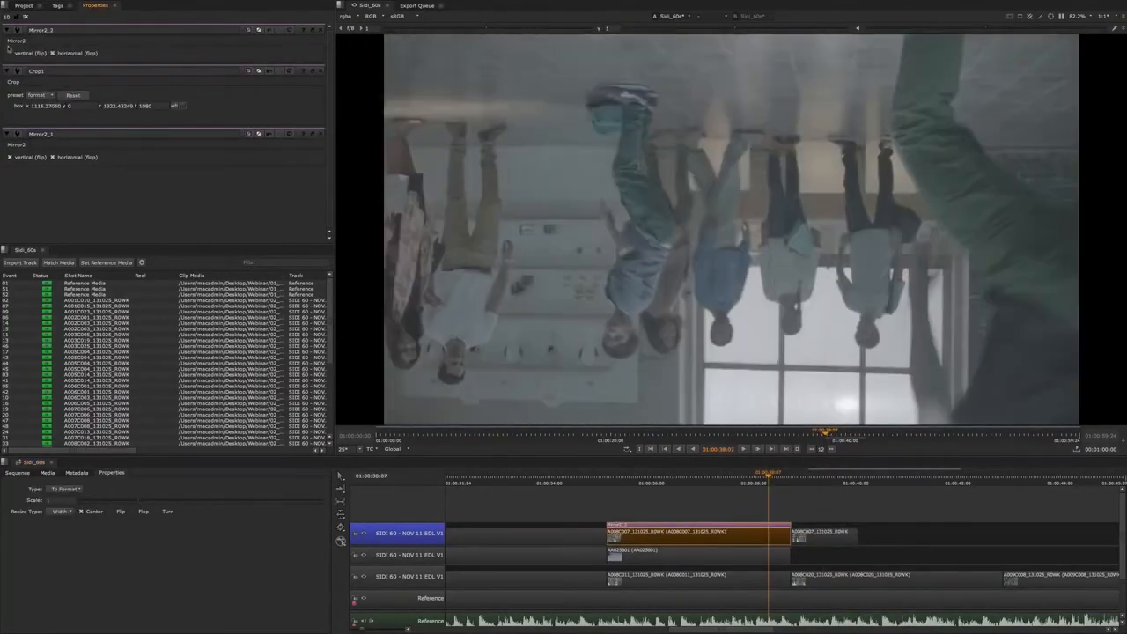
{"action": "left_click", "coordinate": [9, 53]}
Step back frame by frame from 01:00:38:07 to examine the orientation of the newly mirrored A008C007 shot.
{"action": "key", "text": "Left"}
{"action": "key", "text": "Left"}
{"action": "key", "text": "Left"}
{"action": "key", "text": "Left"}
{"action": "key", "text": "Left"}
{"action": "key", "text": "Left"}
{"action": "key", "text": "Left"}
{"action": "key", "text": "Left"}
{"action": "key", "text": "Left"}
{"action": "key", "text": "Left"}
{"action": "key", "text": "Left"}
{"action": "key", "text": "Left"}
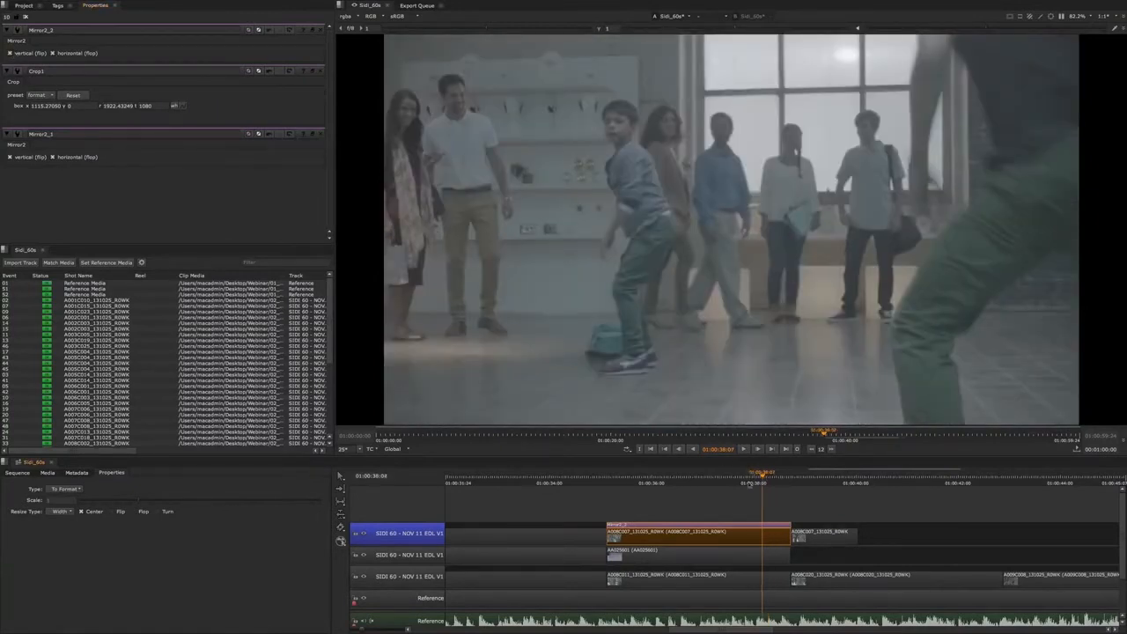
Delete the newly added Mirror effect from the A008C007 shot and move to 01:00:37:17.
{"action": "key", "text": "space"}
{"action": "key", "text": "space"}
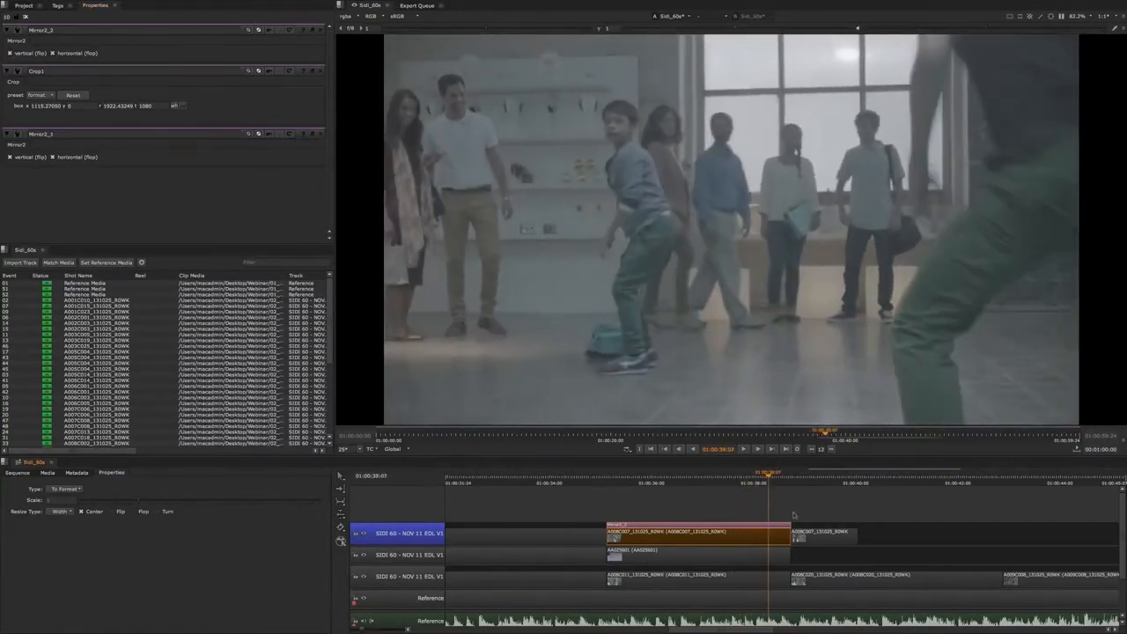
{"action": "left_click_drag", "start_coordinate": [809, 524], "coordinate": [772, 516]}
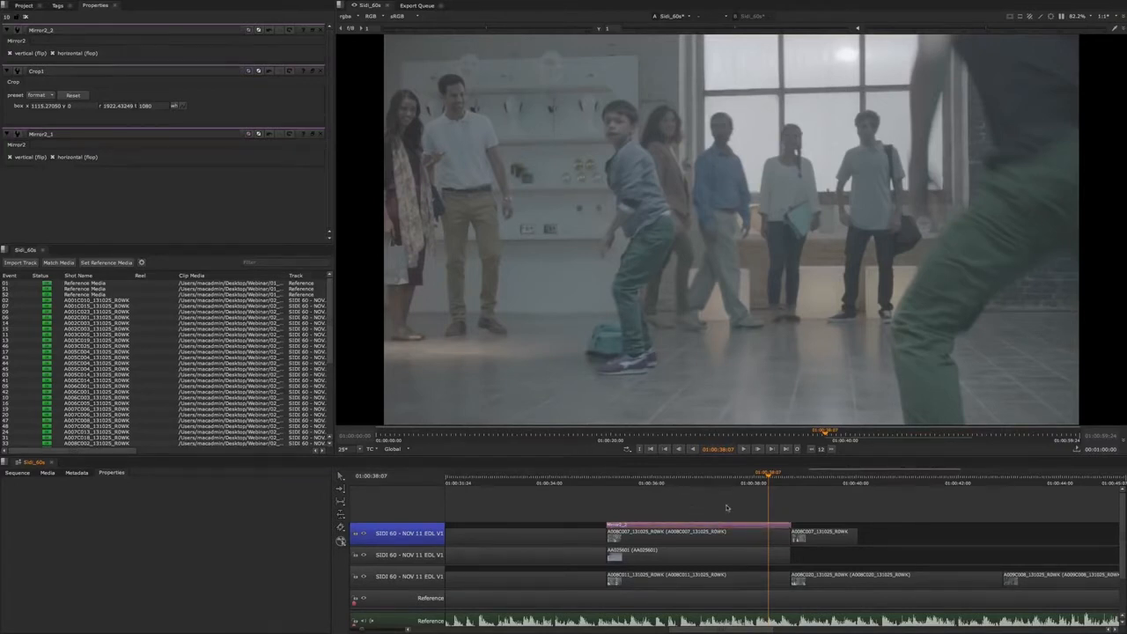
{"action": "key", "text": "Delete"}
{"action": "left_click_drag", "start_coordinate": [766, 475], "coordinate": [712, 536]}
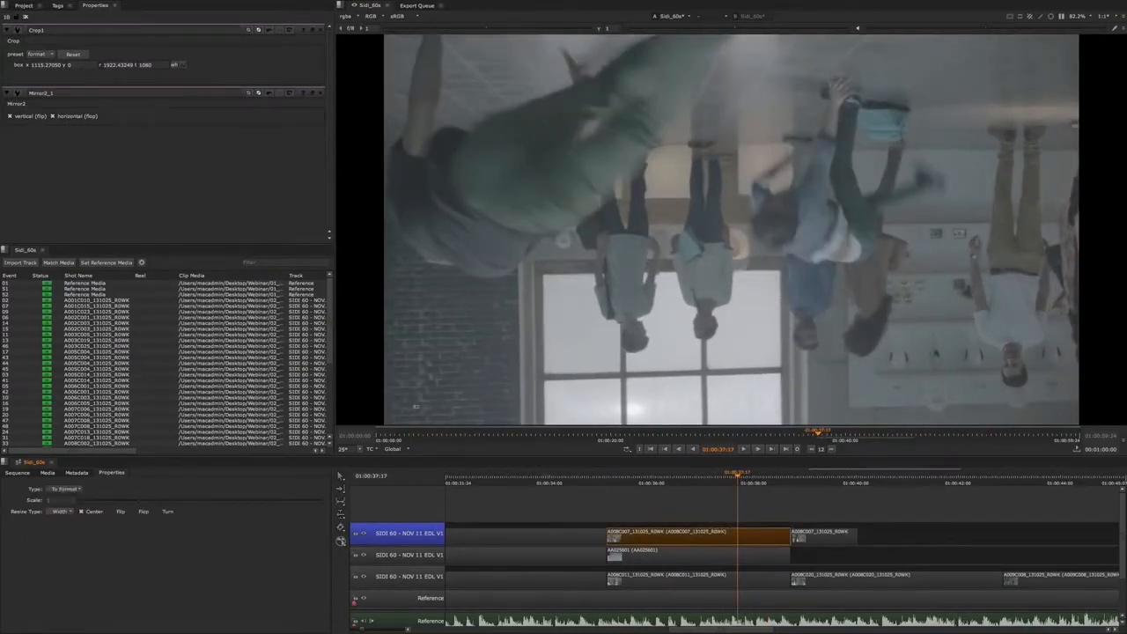
Locate the A008C007 shot's source clip in the project bin and select it there.
{"action": "left_click", "coordinate": [25, 6]}
{"action": "left_click_drag", "start_coordinate": [733, 508], "coordinate": [711, 543]}
{"action": "right_click", "coordinate": [712, 543]}
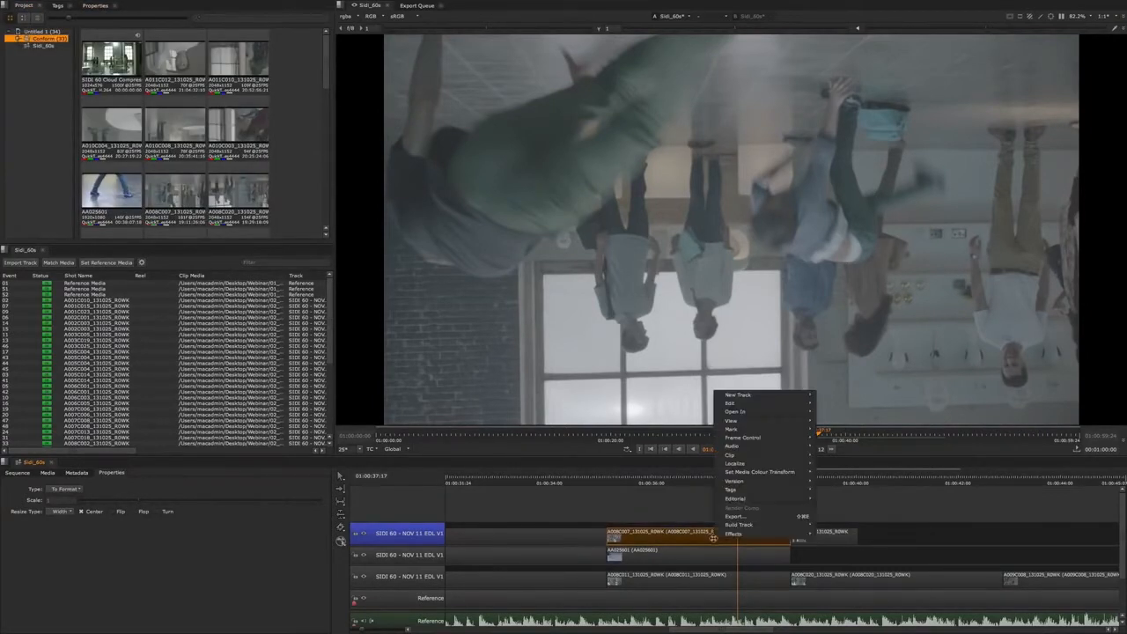
{"action": "mouse_move", "coordinate": [753, 420]}
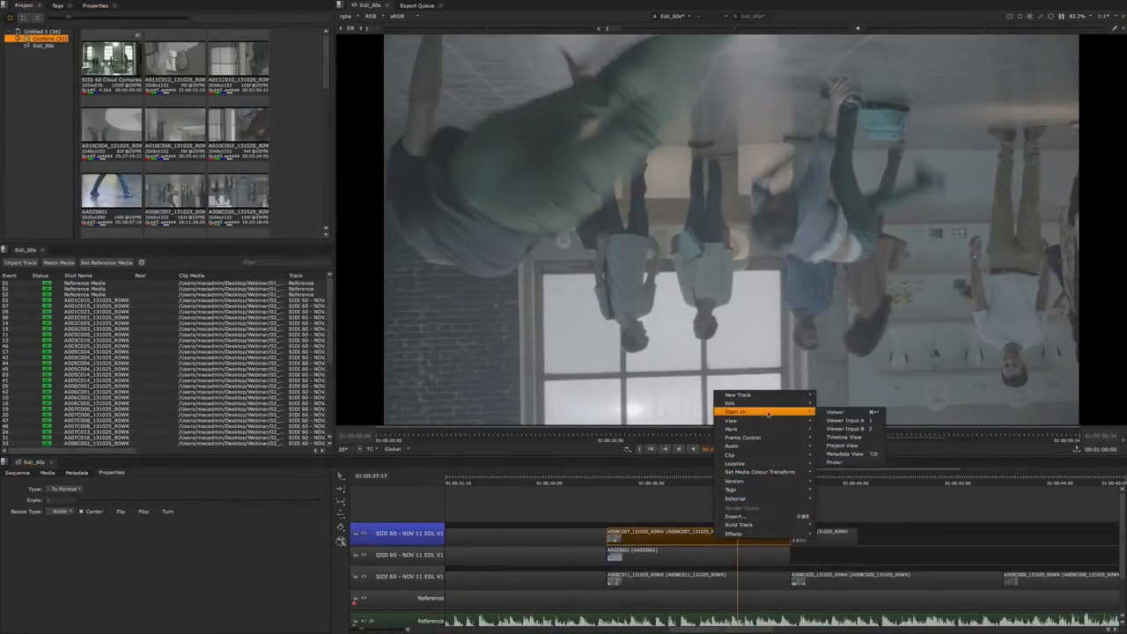
{"action": "left_click", "coordinate": [842, 446]}
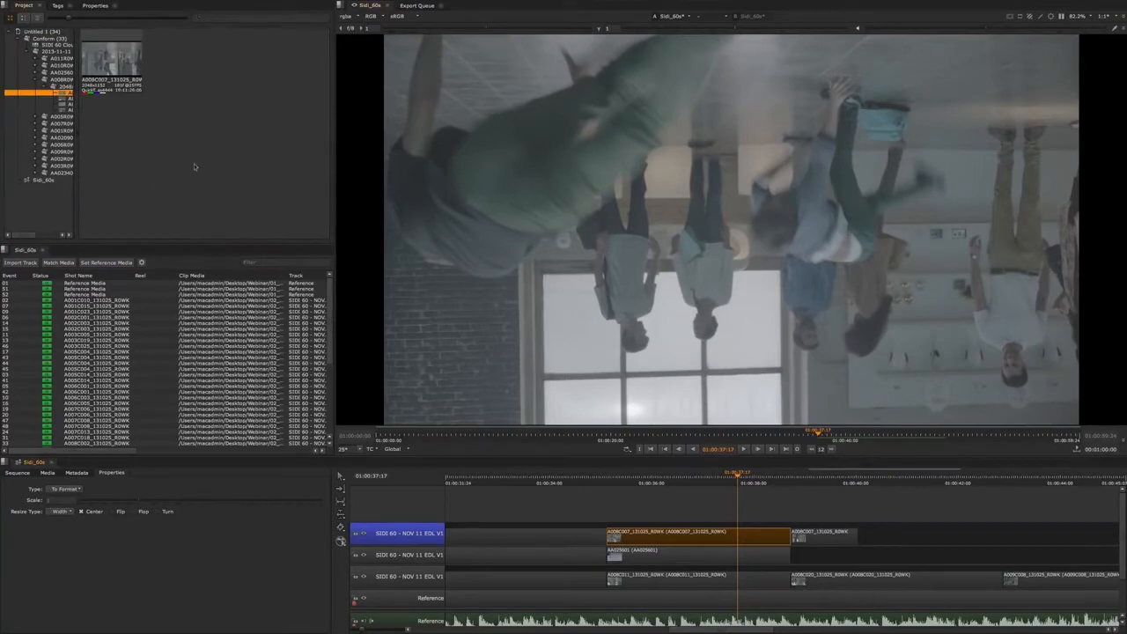
{"action": "left_click", "coordinate": [128, 61]}
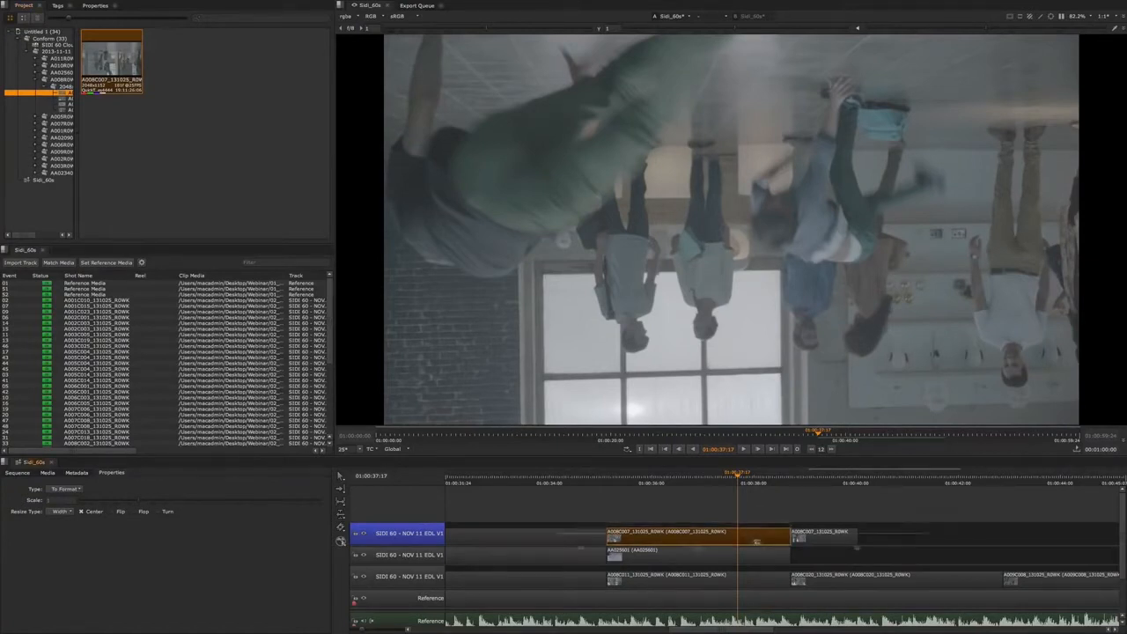
Open the A008C007 shot's source clip in its own timeline view.
{"action": "right_click", "coordinate": [757, 528]}
{"action": "mouse_move", "coordinate": [810, 446]}
{"action": "mouse_move", "coordinate": [821, 414]}
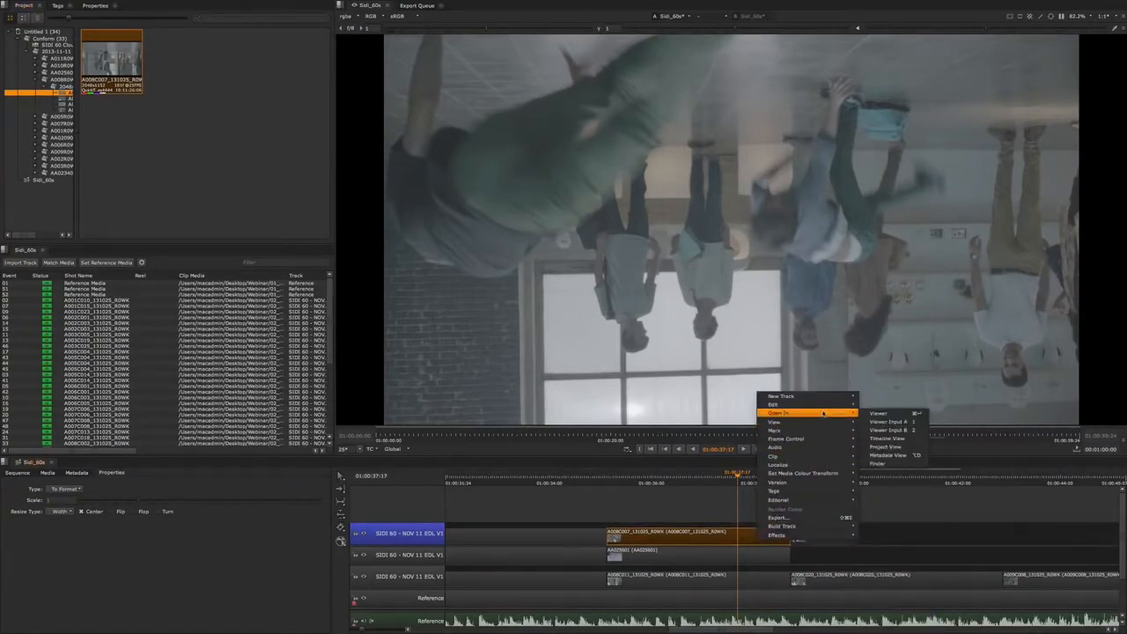
{"action": "left_click", "coordinate": [887, 439]}
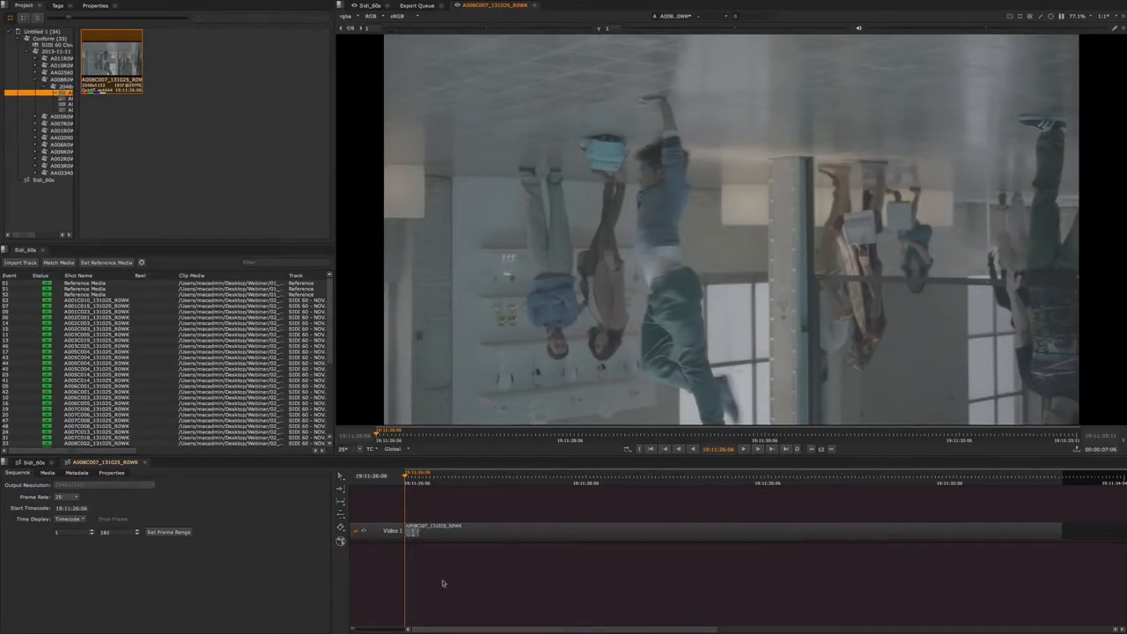
Add a new video track above Video 1 in the A008C007 source clip's timeline.
{"action": "right_click", "coordinate": [385, 514]}
{"action": "mouse_move", "coordinate": [423, 517]}
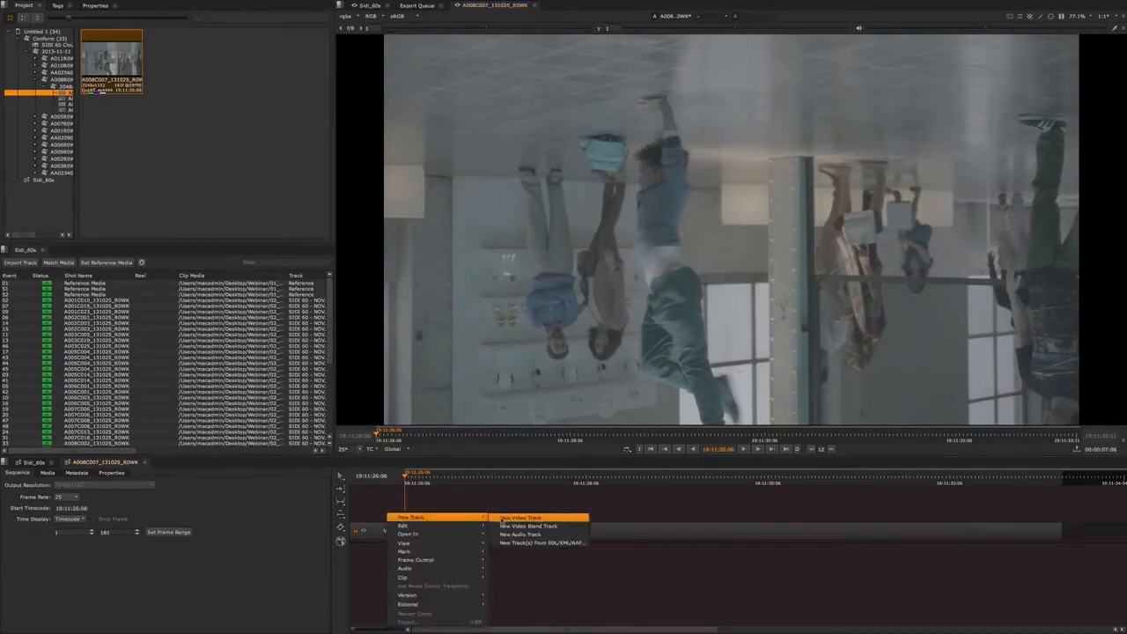
{"action": "left_click", "coordinate": [504, 519]}
Add a Mirror effect to the Video 2 track over A008C007, with vertical flip and horizontal flop enabled.
{"action": "left_click", "coordinate": [385, 529]}
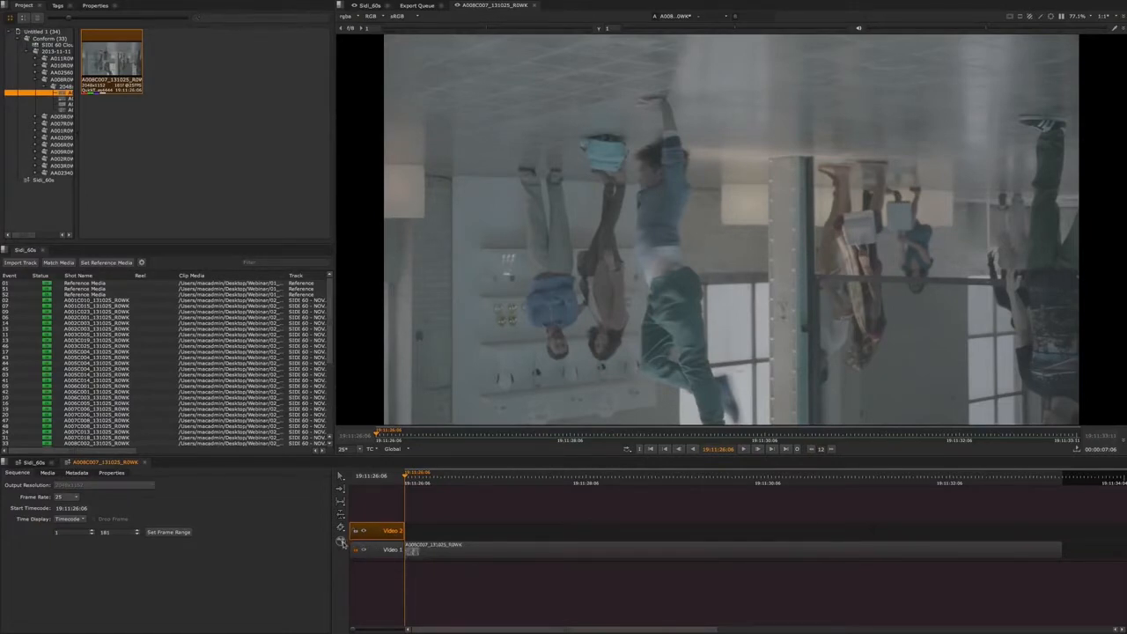
{"action": "left_click", "coordinate": [342, 541]}
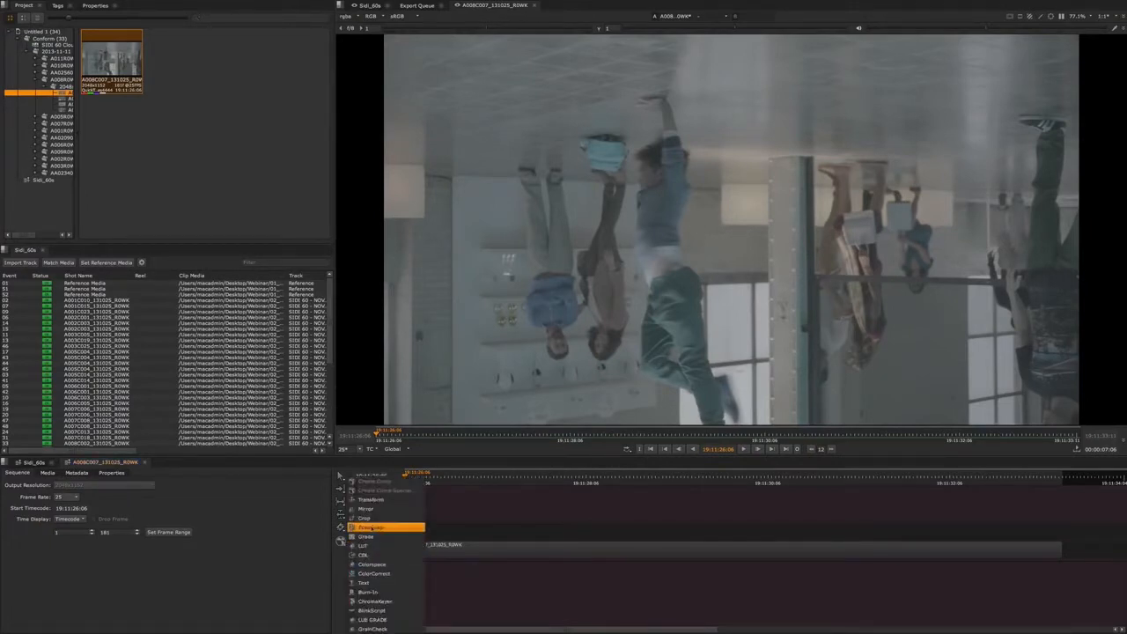
{"action": "left_click", "coordinate": [377, 510]}
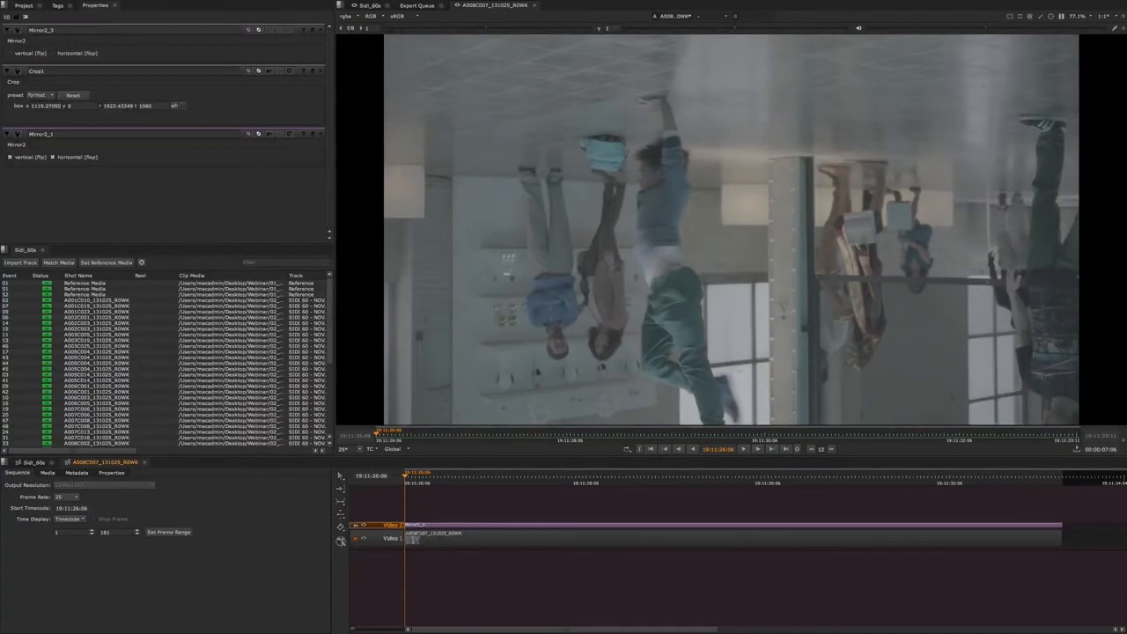
{"action": "left_click", "coordinate": [16, 54]}
{"action": "left_click", "coordinate": [53, 54]}
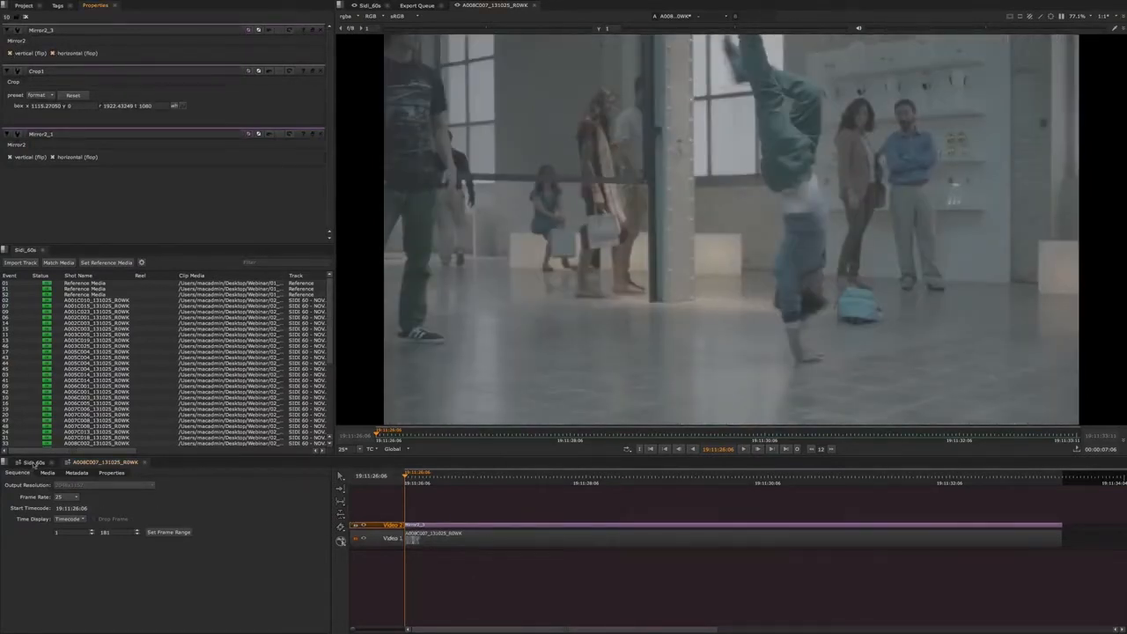
Return to the Sidi_60s sequence and examine the orientation of the A008C007 shots around 01:00:37:20.
{"action": "left_click", "coordinate": [33, 462]}
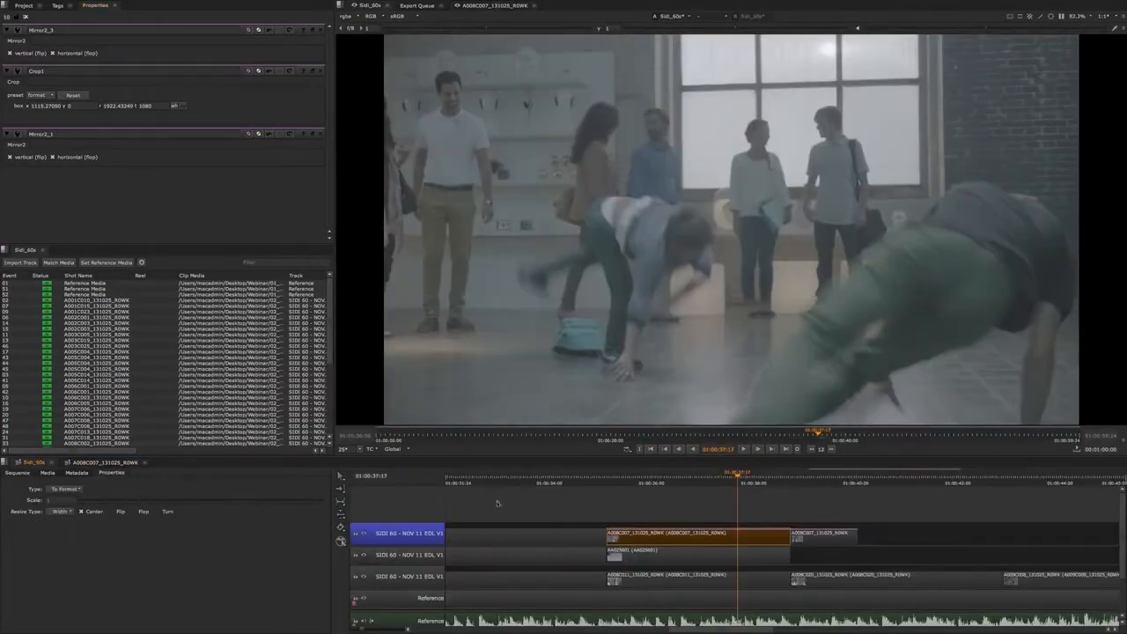
{"action": "left_click", "coordinate": [699, 503]}
{"action": "key", "text": "equal"}
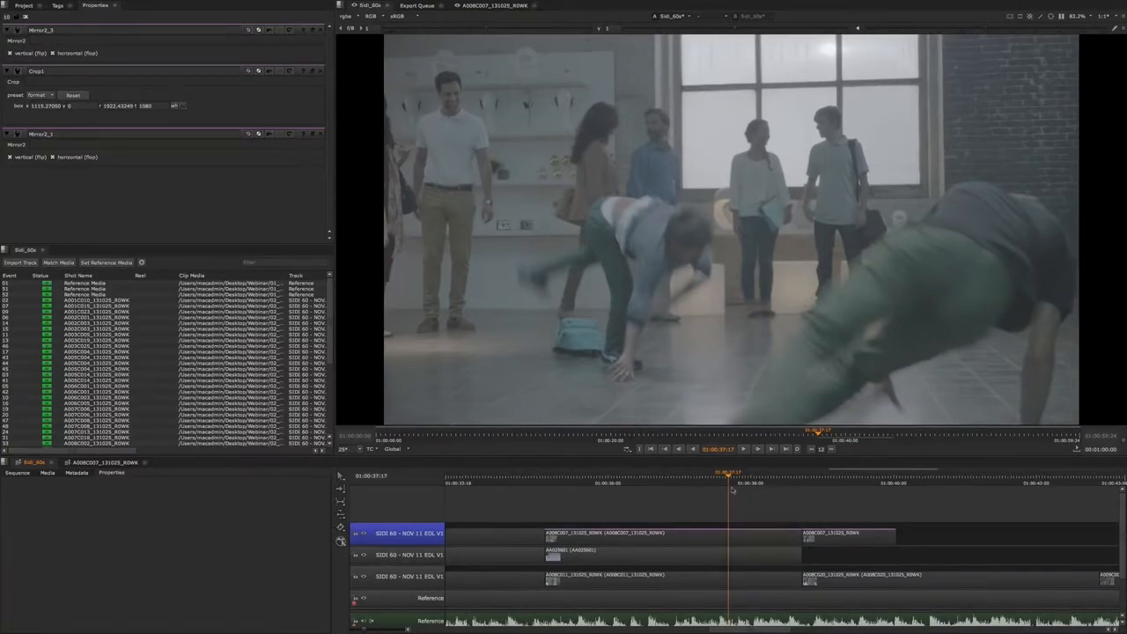
{"action": "mouse_move", "coordinate": [731, 487]}
{"action": "left_mouse_down"}
{"action": "mouse_move", "coordinate": [652, 488]}
{"action": "mouse_move", "coordinate": [783, 483]}
{"action": "mouse_move", "coordinate": [732, 487]}
{"action": "left_mouse_up"}
{"action": "key", "text": "space"}
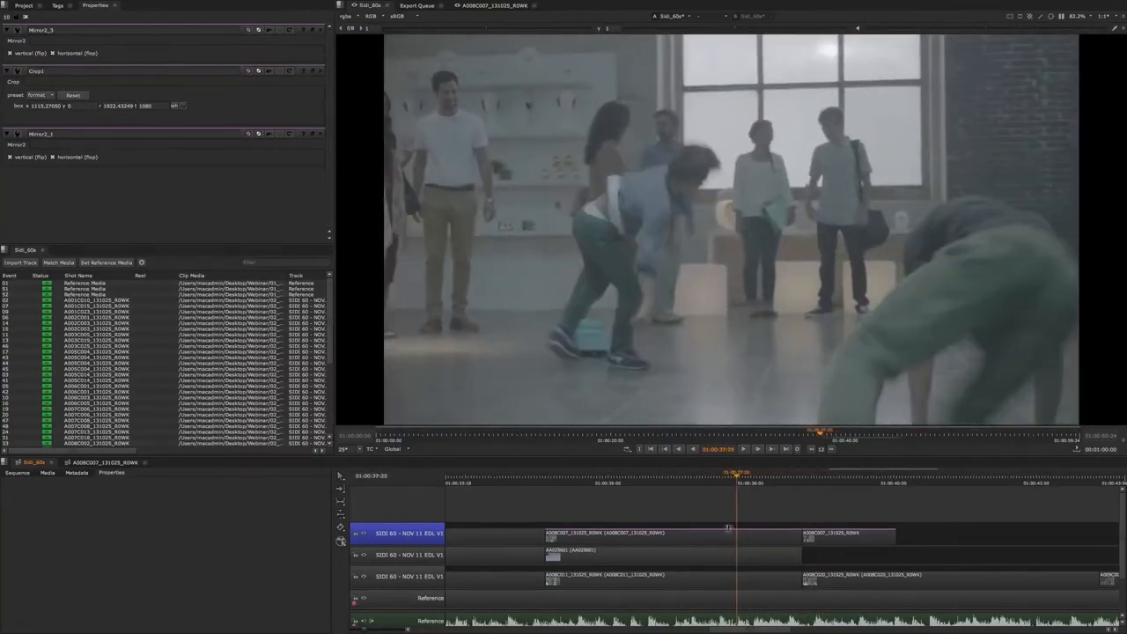
{"action": "left_click", "coordinate": [780, 534]}
{"action": "left_click", "coordinate": [812, 537]}
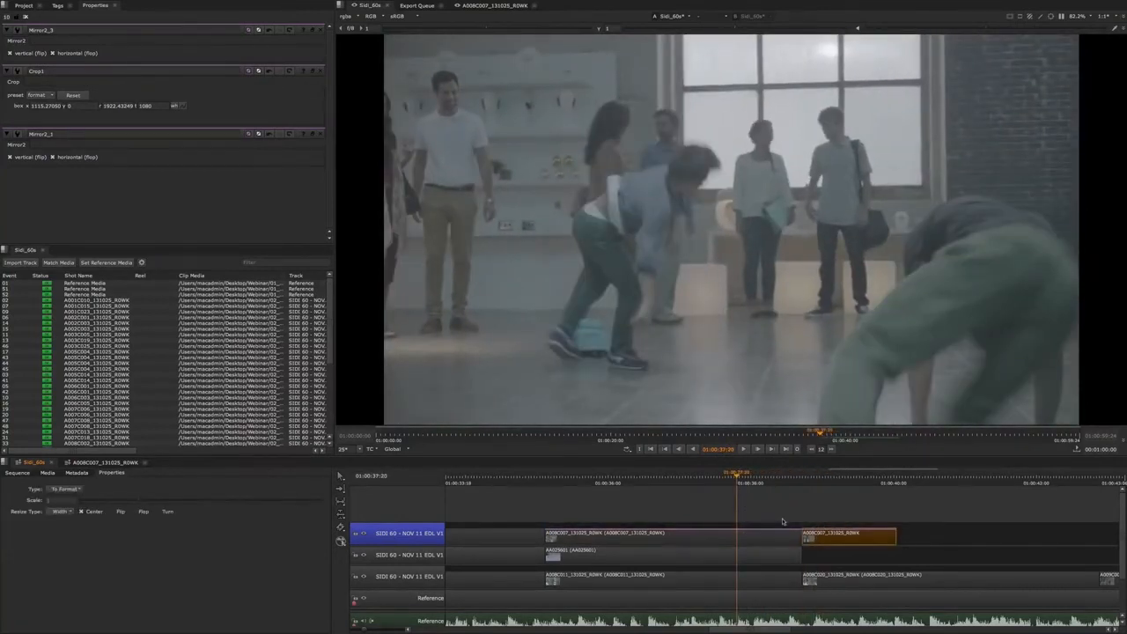
{"action": "left_click_drag", "start_coordinate": [766, 501], "coordinate": [546, 548]}
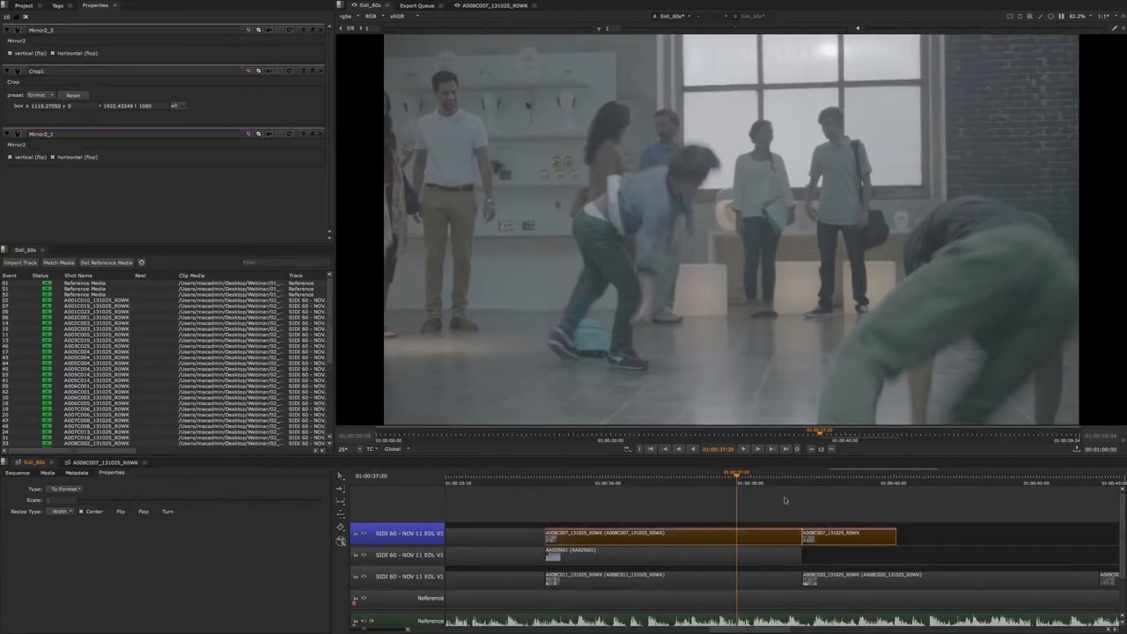
{"action": "left_click", "coordinate": [702, 513]}
Move near the end of the sequence and scrub from 01:00:54:01 to 01:00:56:06, examining the shots' orientation.
{"action": "scroll", "coordinate": [703, 513], "scroll_direction": "down", "scroll_amount": 3}
{"action": "scroll", "coordinate": [703, 514], "scroll_direction": "down", "scroll_amount": 5}
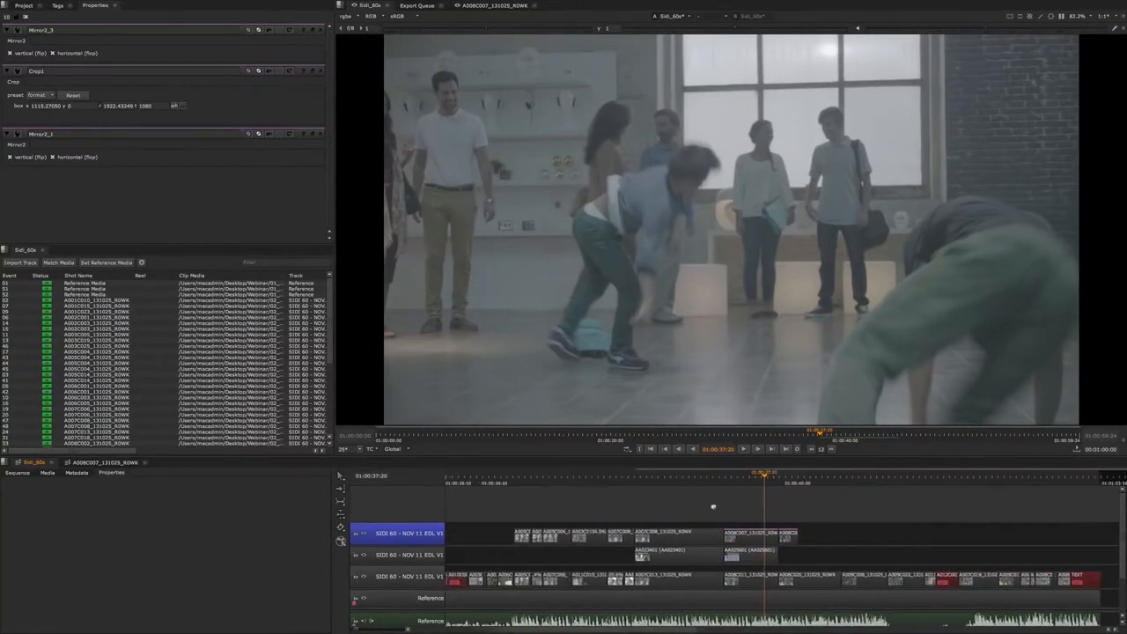
{"action": "scroll", "coordinate": [503, 536], "scroll_direction": "down", "scroll_amount": 3}
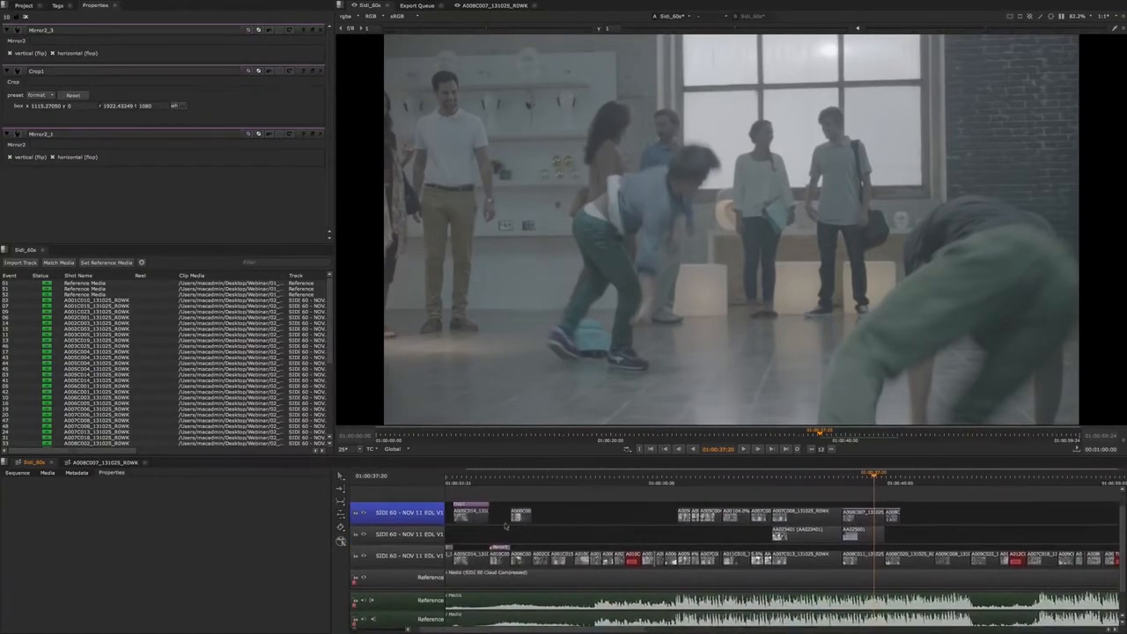
{"action": "scroll", "coordinate": [891, 505], "scroll_direction": "up", "scroll_amount": 8}
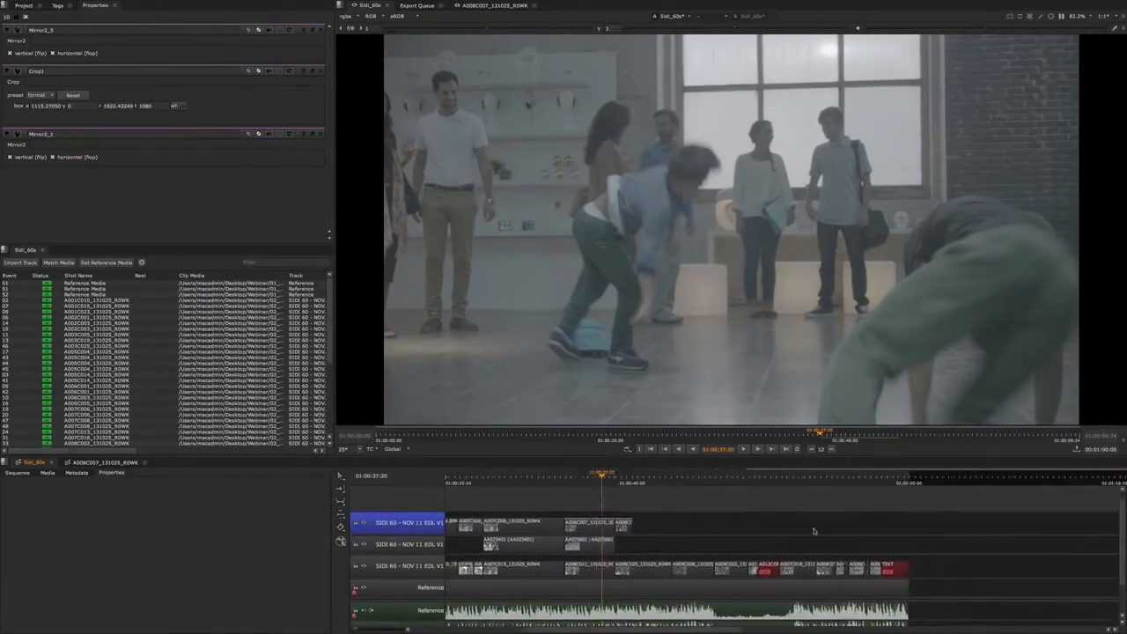
{"action": "scroll", "coordinate": [896, 541], "scroll_direction": "up", "scroll_amount": 5}
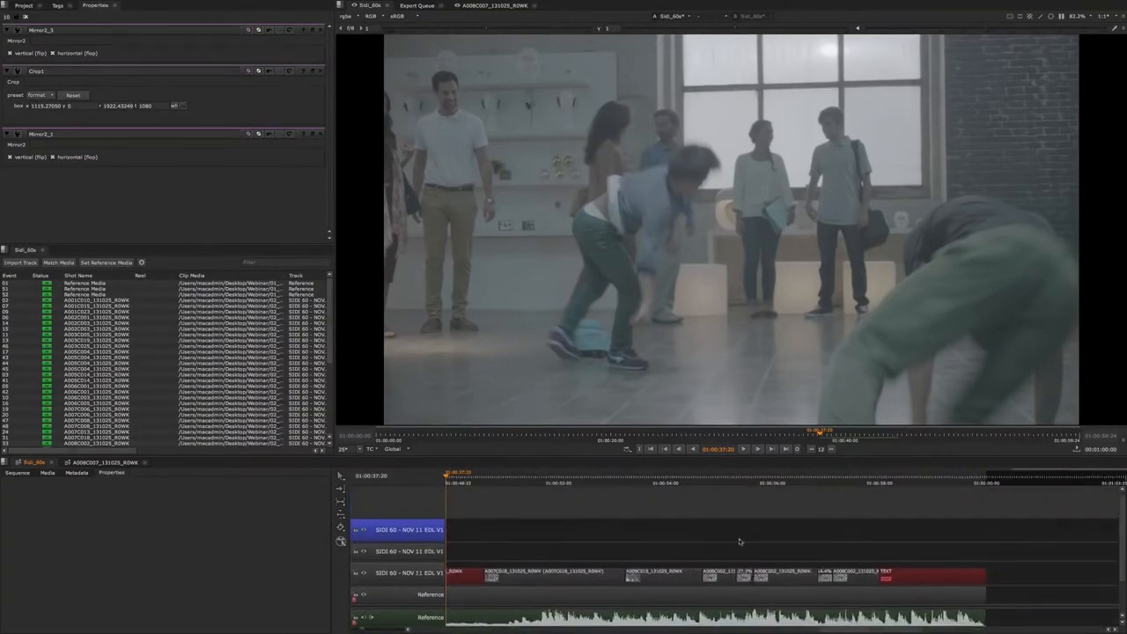
{"action": "left_click", "coordinate": [672, 483]}
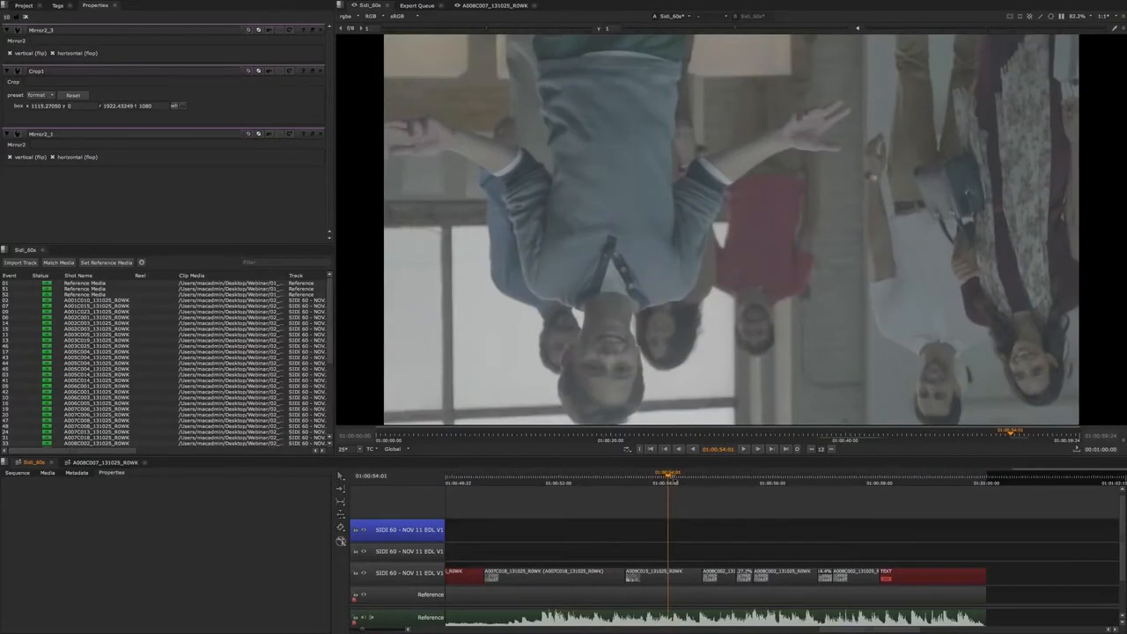
{"action": "left_click", "coordinate": [711, 483]}
{"action": "left_click_drag", "start_coordinate": [713, 484], "coordinate": [757, 484]}
Select the A008C002 shots near the sequence's end one by one and examine their speed and source timecodes in the event list.
{"action": "scroll", "coordinate": [811, 551], "scroll_direction": "up", "scroll_amount": 4}
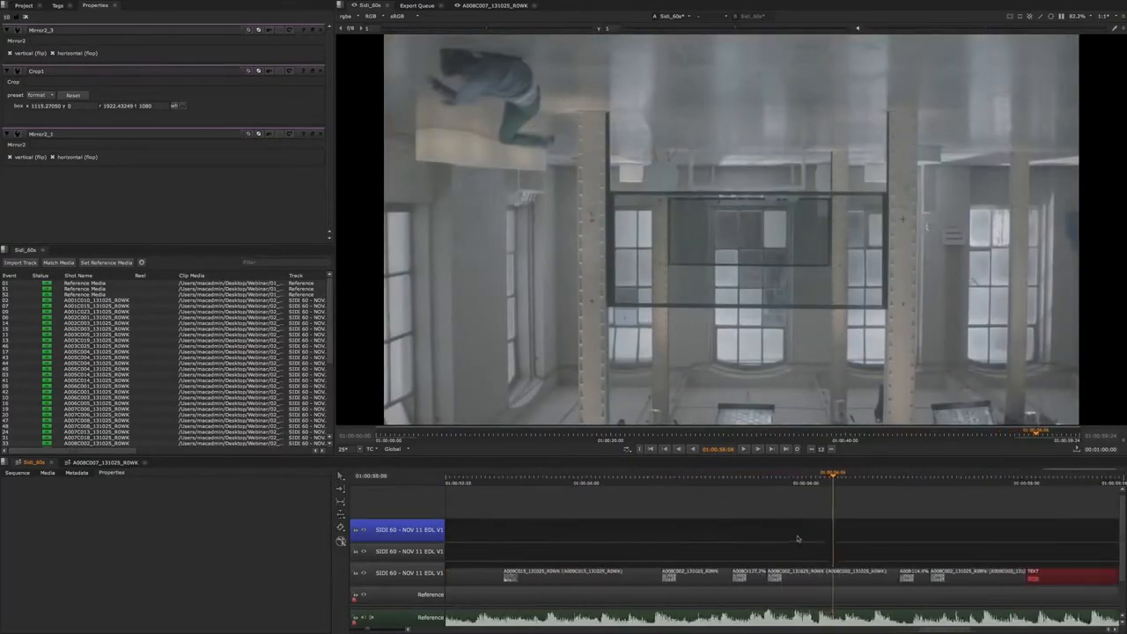
{"action": "scroll", "coordinate": [730, 550], "scroll_direction": "right", "scroll_amount": 3}
{"action": "scroll", "coordinate": [731, 550], "scroll_direction": "down", "scroll_amount": 1}
{"action": "scroll", "coordinate": [690, 535], "scroll_direction": "right", "scroll_amount": 2}
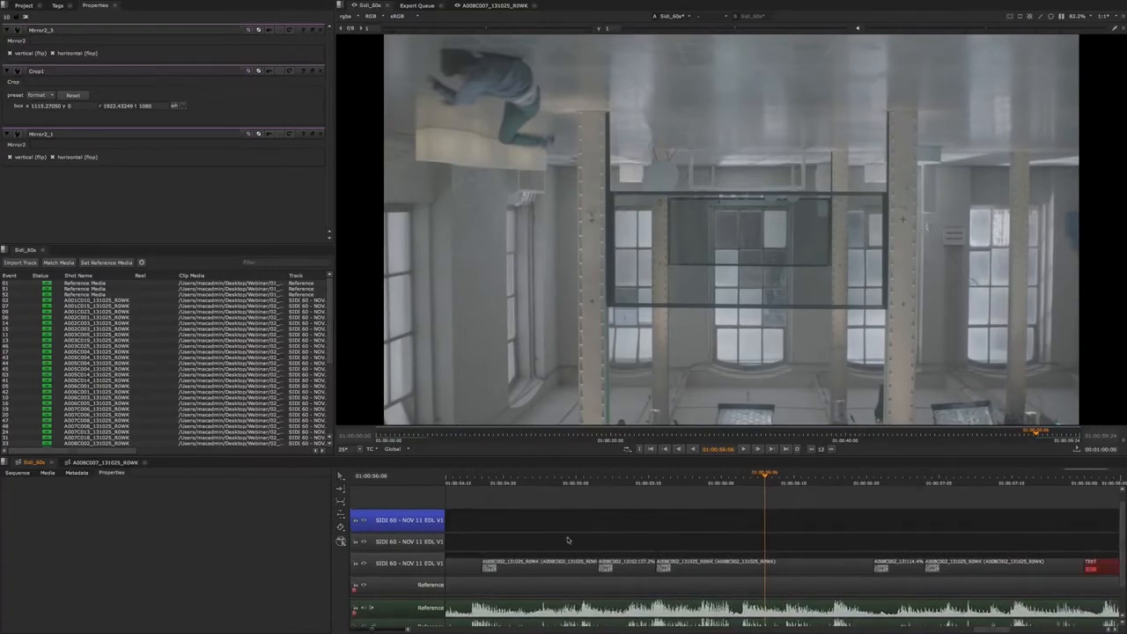
{"action": "left_click", "coordinate": [553, 564]}
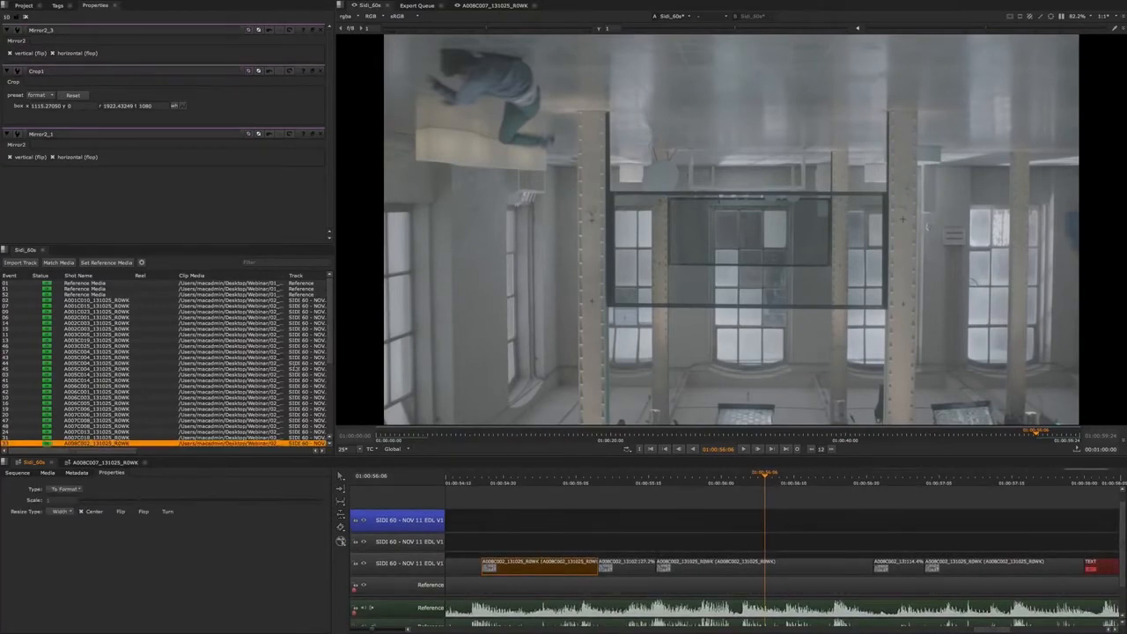
{"action": "scroll", "coordinate": [115, 451], "scroll_direction": "right", "scroll_amount": 6}
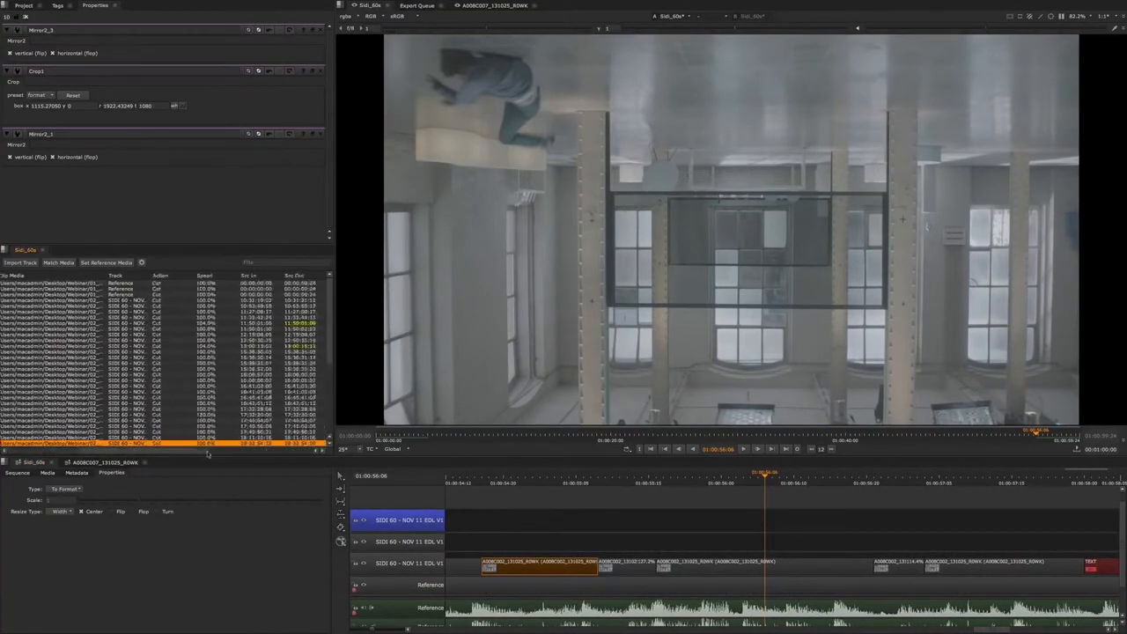
{"action": "left_click", "coordinate": [623, 567]}
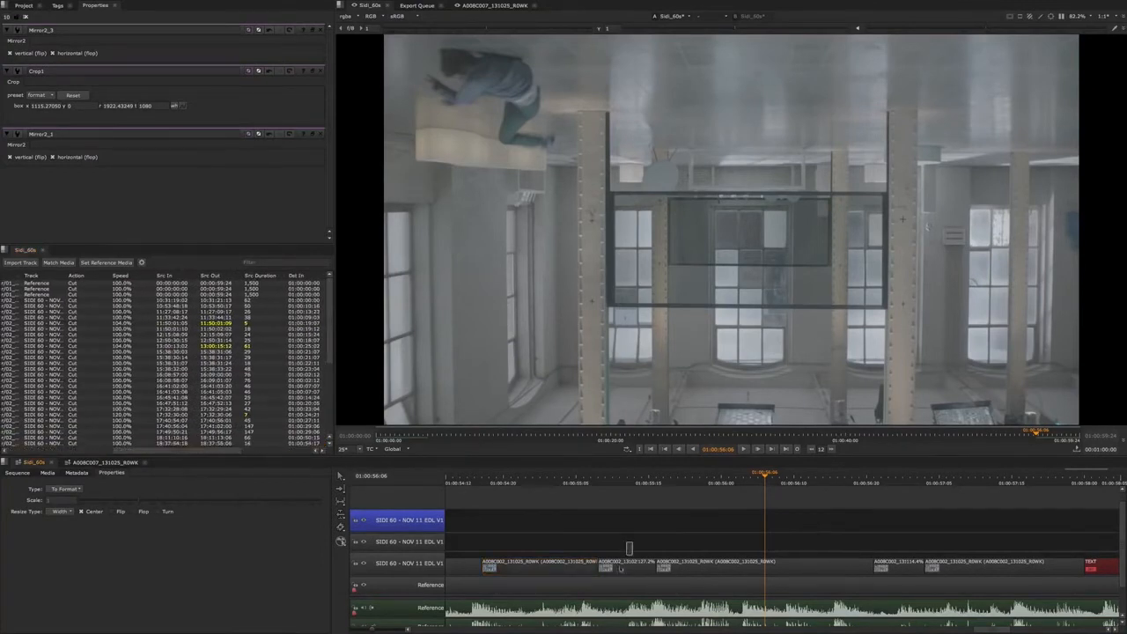
{"action": "left_click_drag", "start_coordinate": [332, 326], "coordinate": [332, 355]}
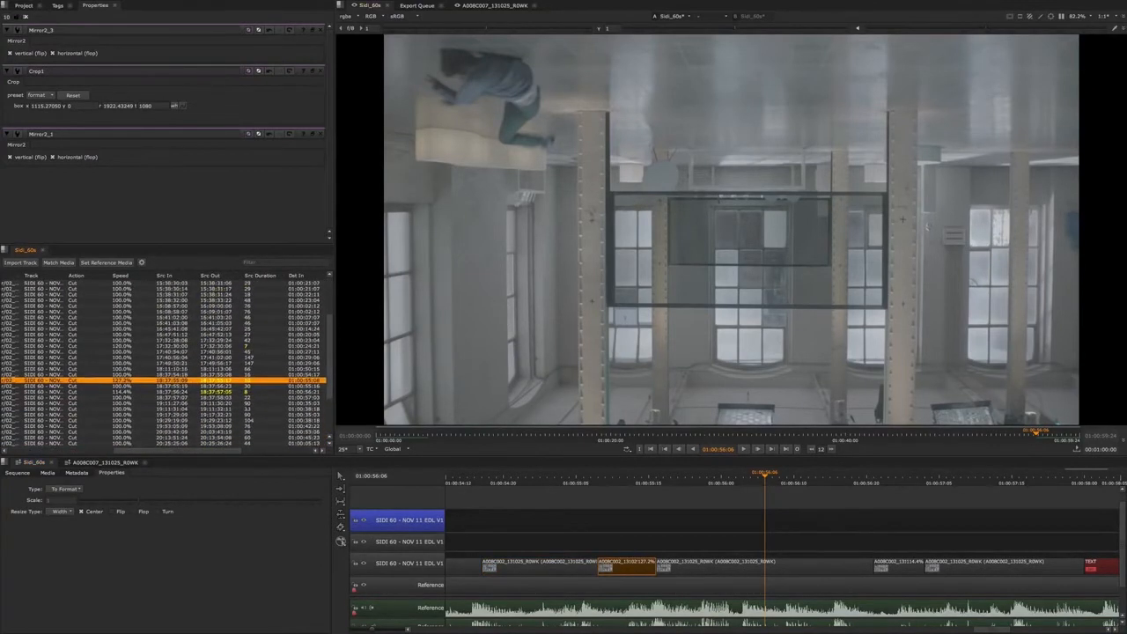
{"action": "left_click", "coordinate": [711, 557]}
{"action": "left_click", "coordinate": [898, 556]}
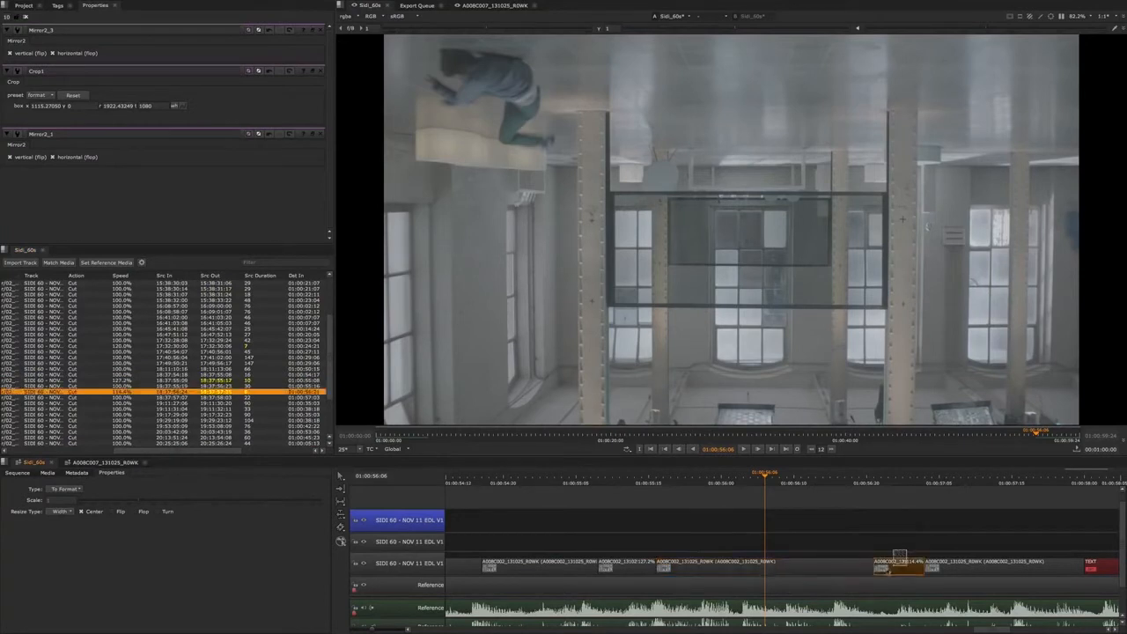
{"action": "left_click", "coordinate": [962, 555]}
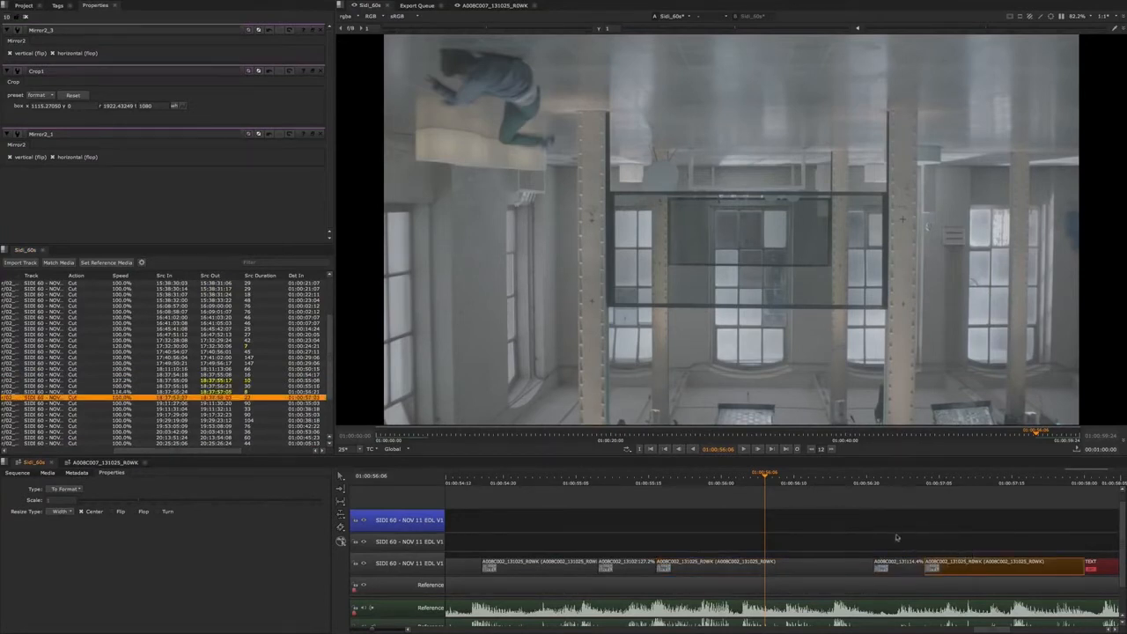
Select the first A008C002 shot near the sequence's end and open its source clip in a timeline view.
{"action": "scroll", "coordinate": [919, 537], "scroll_direction": "down", "scroll_amount": 4}
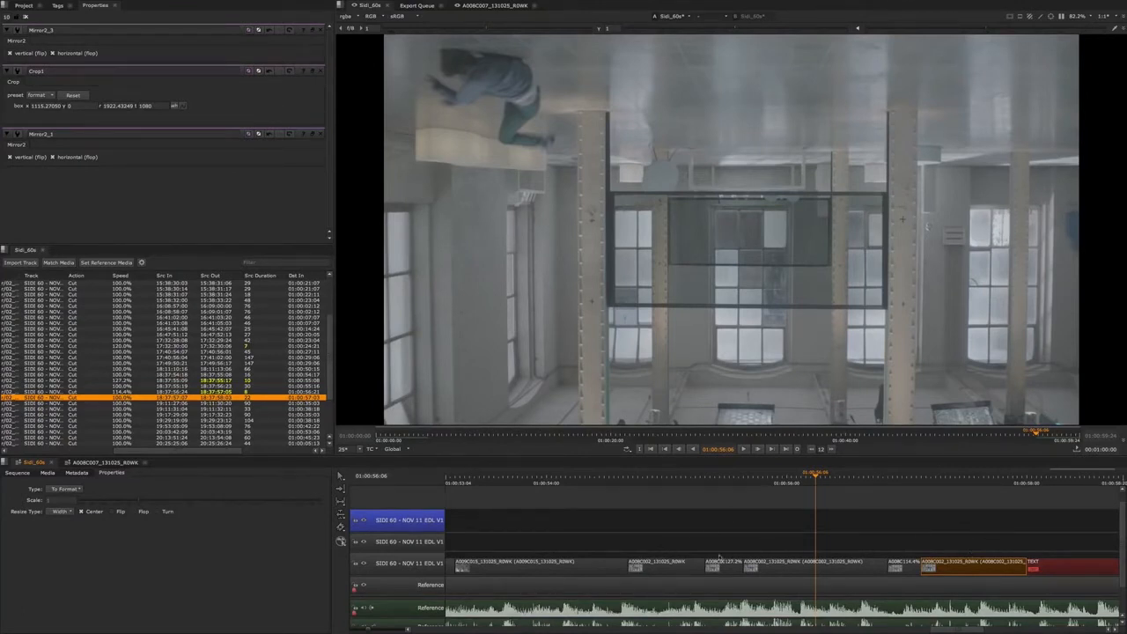
{"action": "left_click_drag", "start_coordinate": [668, 537], "coordinate": [956, 570]}
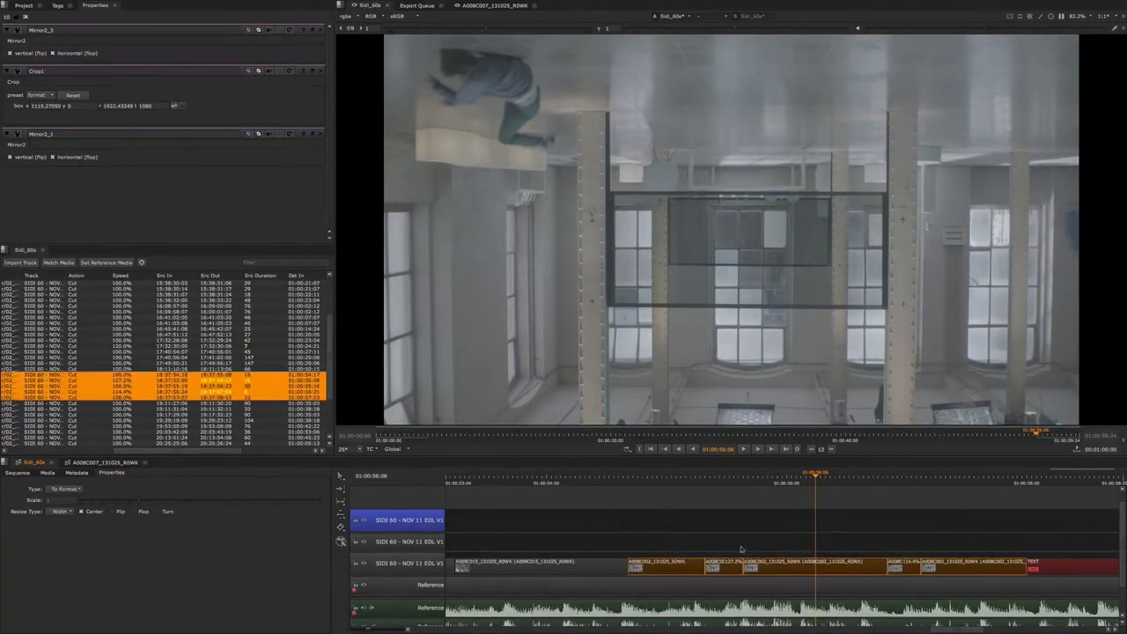
{"action": "left_click", "coordinate": [700, 542]}
{"action": "right_click", "coordinate": [712, 565]}
{"action": "mouse_move", "coordinate": [714, 566]}
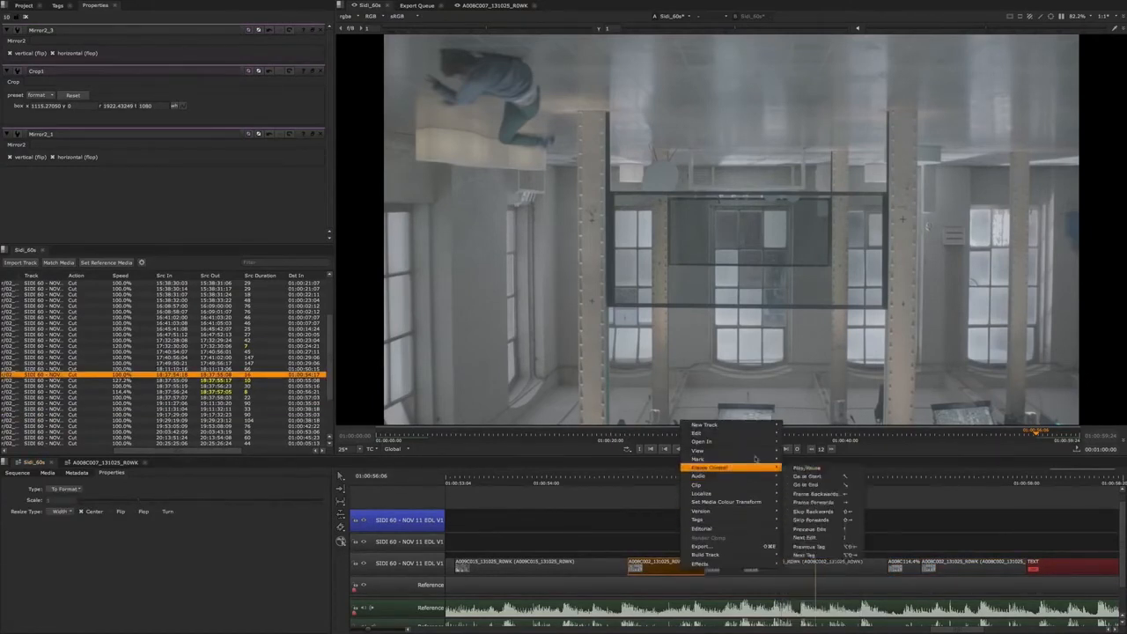
{"action": "mouse_move", "coordinate": [731, 441]}
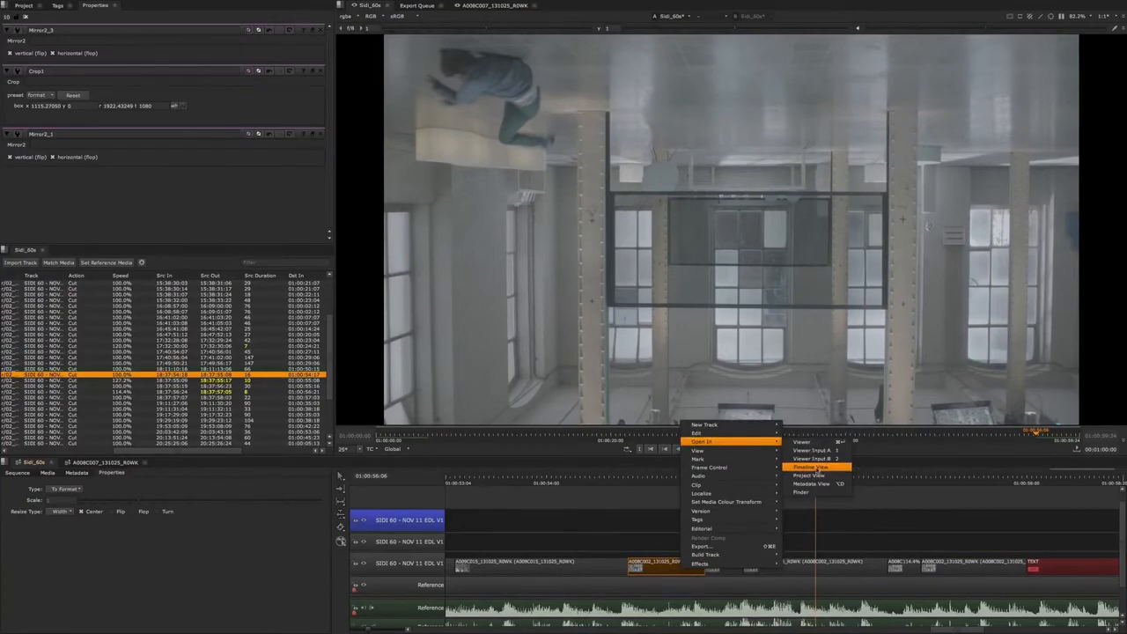
{"action": "left_click", "coordinate": [816, 469]}
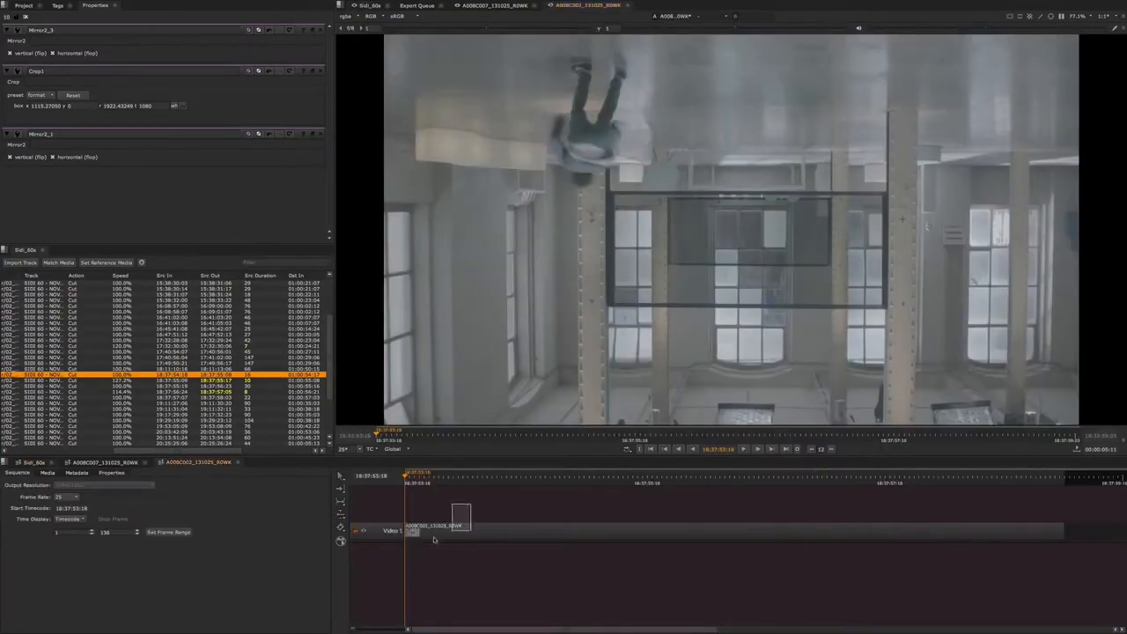
Add a new video track above Video 1 in the A008C002 source clip's timeline.
{"action": "right_click", "coordinate": [383, 512]}
{"action": "mouse_move", "coordinate": [425, 517]}
{"action": "left_click", "coordinate": [516, 515]}
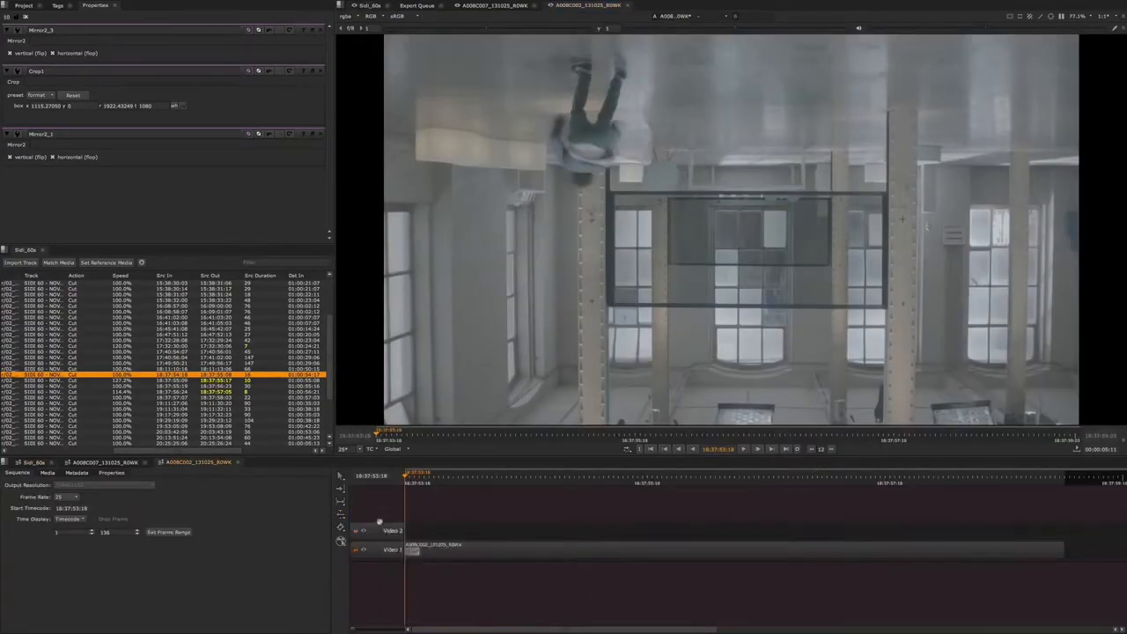
Add a Mirror effect to the Video 2 track over A008C002, with vertical flip and horizontal flop enabled.
{"action": "left_click", "coordinate": [341, 540]}
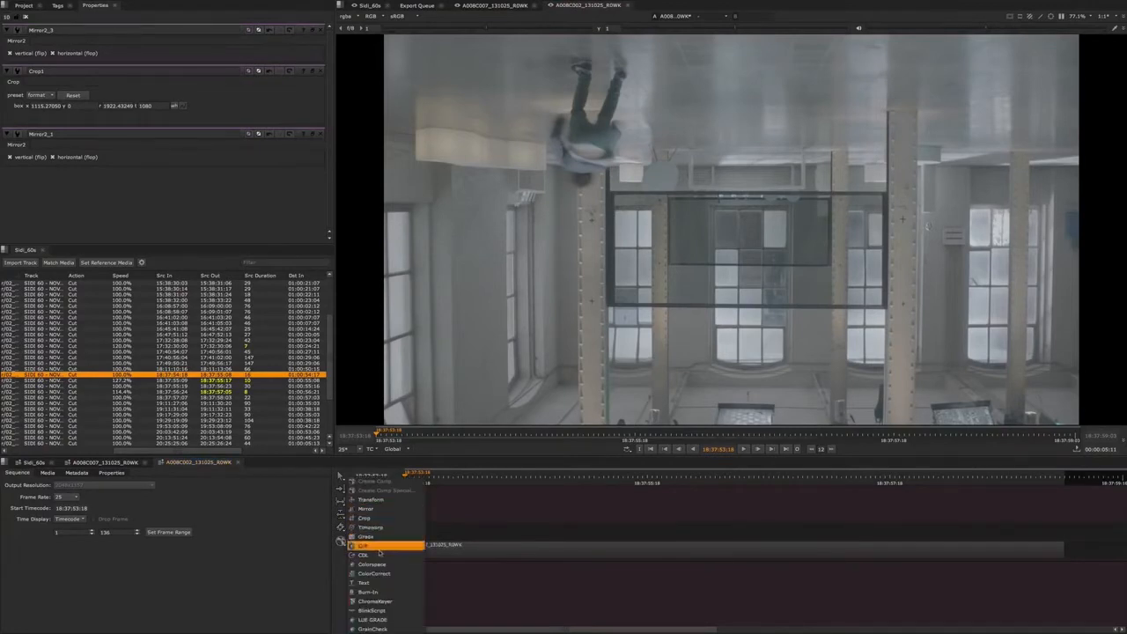
{"action": "left_click", "coordinate": [378, 509]}
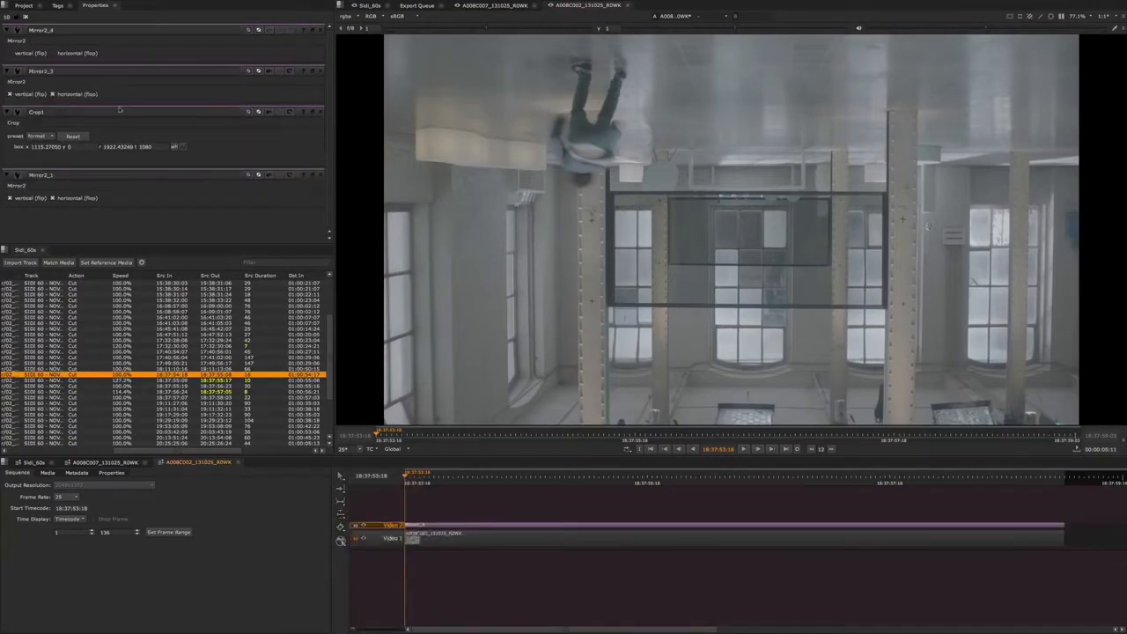
{"action": "left_click", "coordinate": [10, 53]}
{"action": "left_click", "coordinate": [53, 53]}
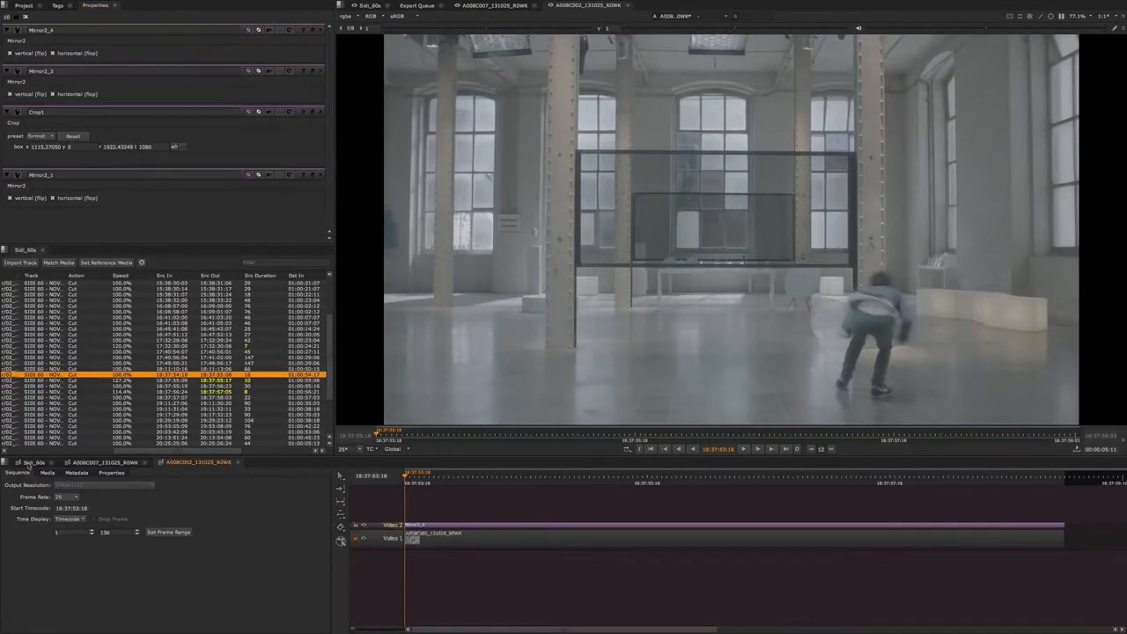
Return to the Sidi_60s sequence and scrub back to 01:00:54:24, examining the orientation of the A008C002 shots.
{"action": "left_click", "coordinate": [31, 463]}
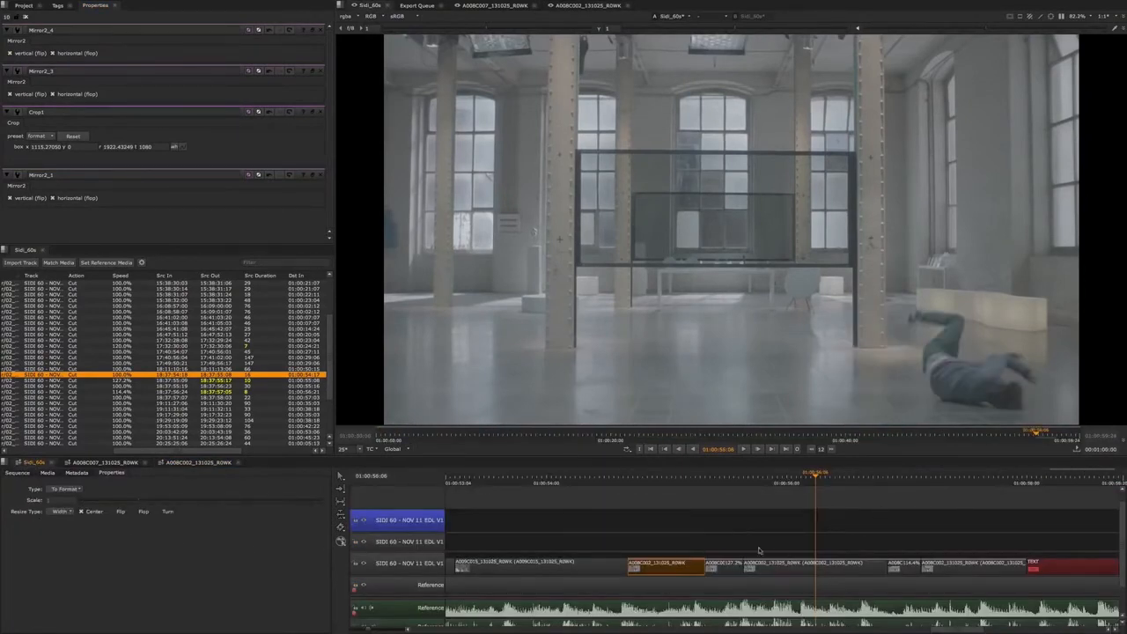
{"action": "left_click_drag", "start_coordinate": [817, 477], "coordinate": [691, 507]}
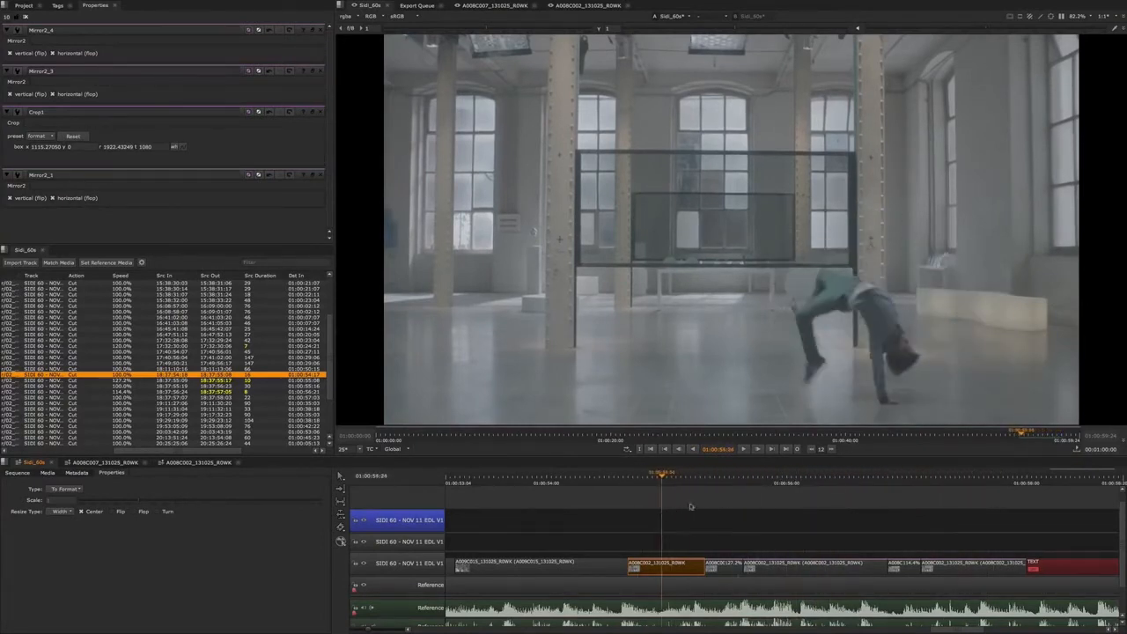
{"action": "left_click", "coordinate": [724, 503]}
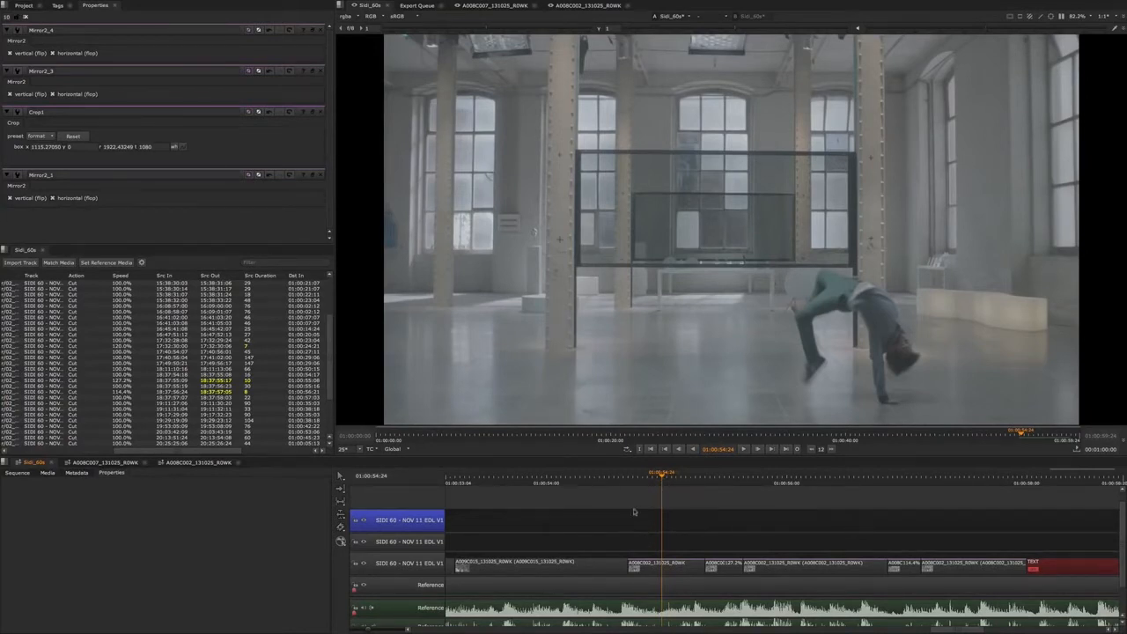
Review the A008C007 and A008C002 source clip timelines in turn, and return to the Sidi_60s sequence.
{"action": "left_click", "coordinate": [117, 463]}
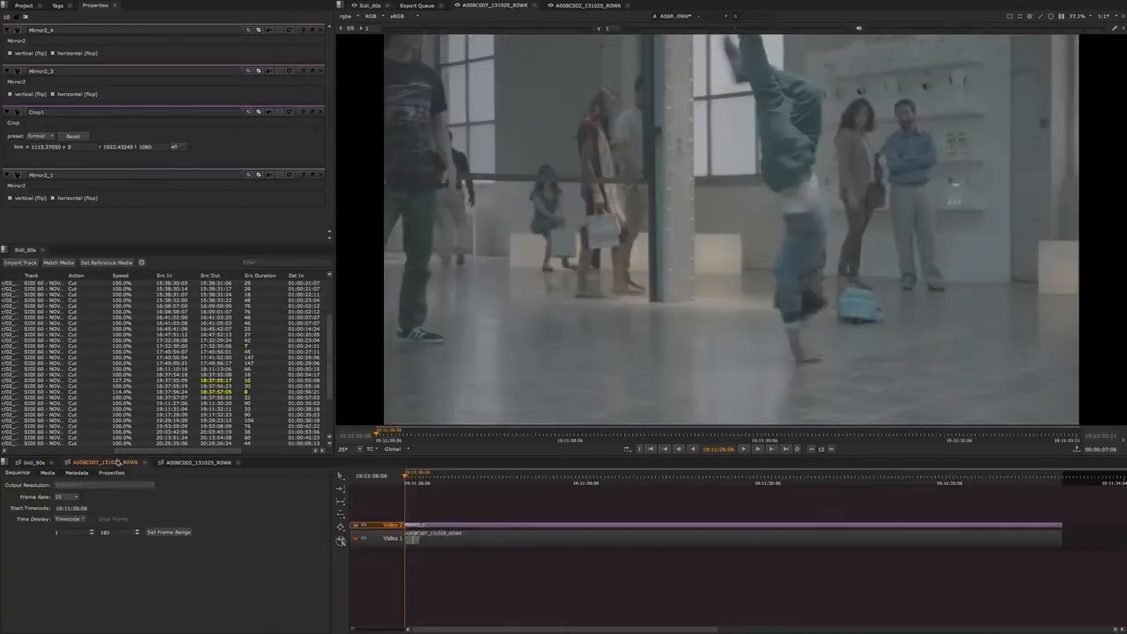
{"action": "left_click", "coordinate": [181, 463]}
{"action": "left_click", "coordinate": [32, 463]}
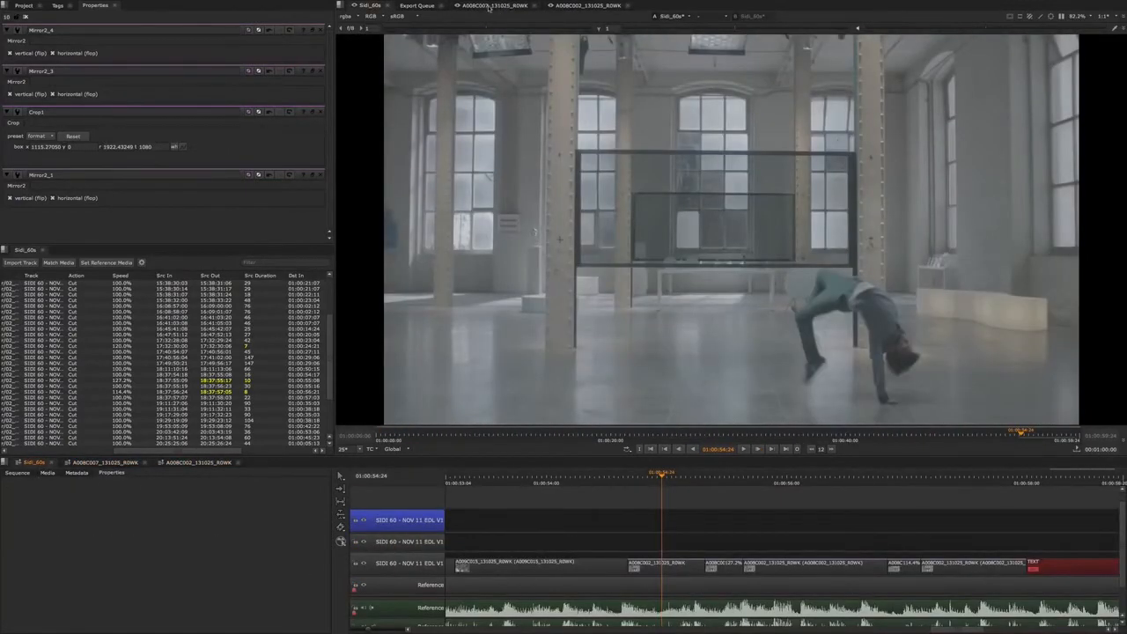
{"action": "left_click", "coordinate": [489, 7]}
{"action": "left_click", "coordinate": [581, 6]}
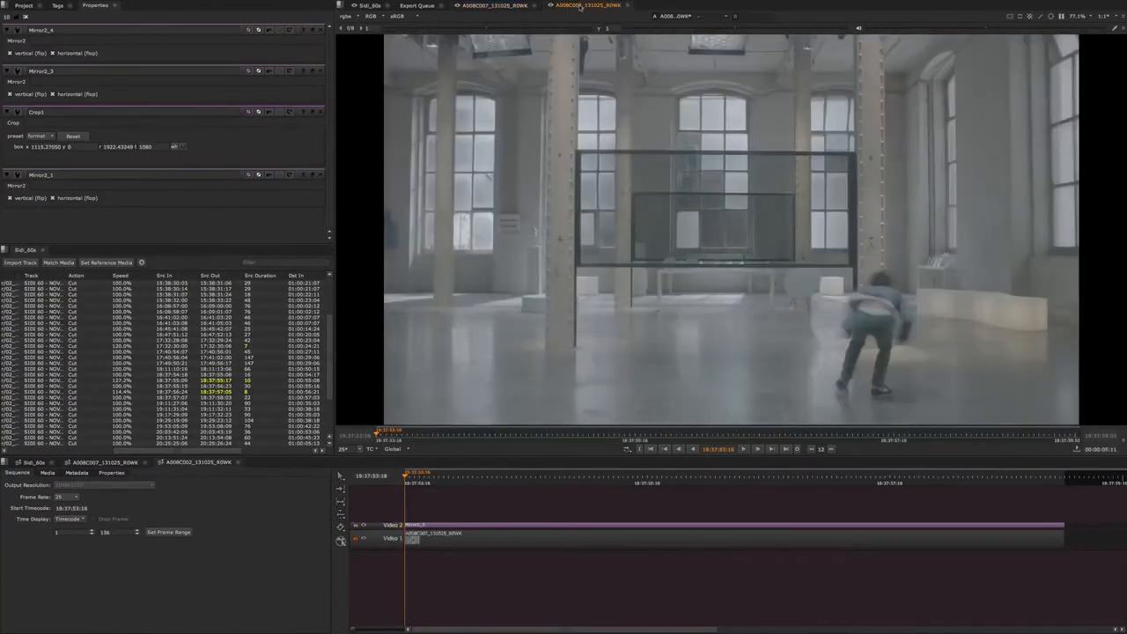
{"action": "left_click", "coordinate": [517, 6]}
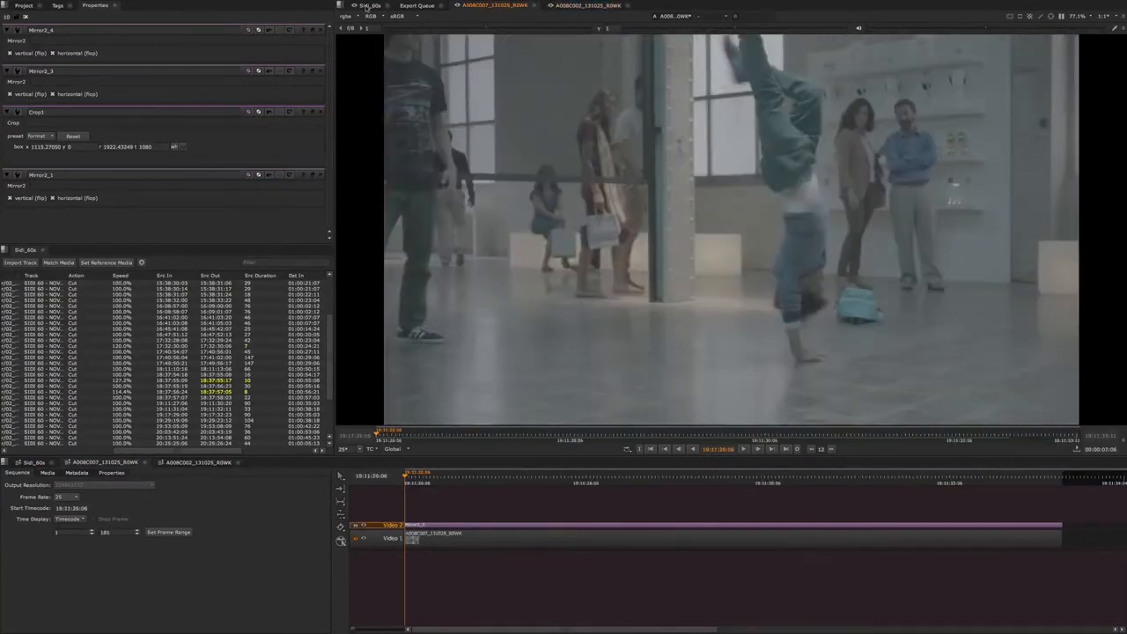
{"action": "left_click", "coordinate": [368, 7]}
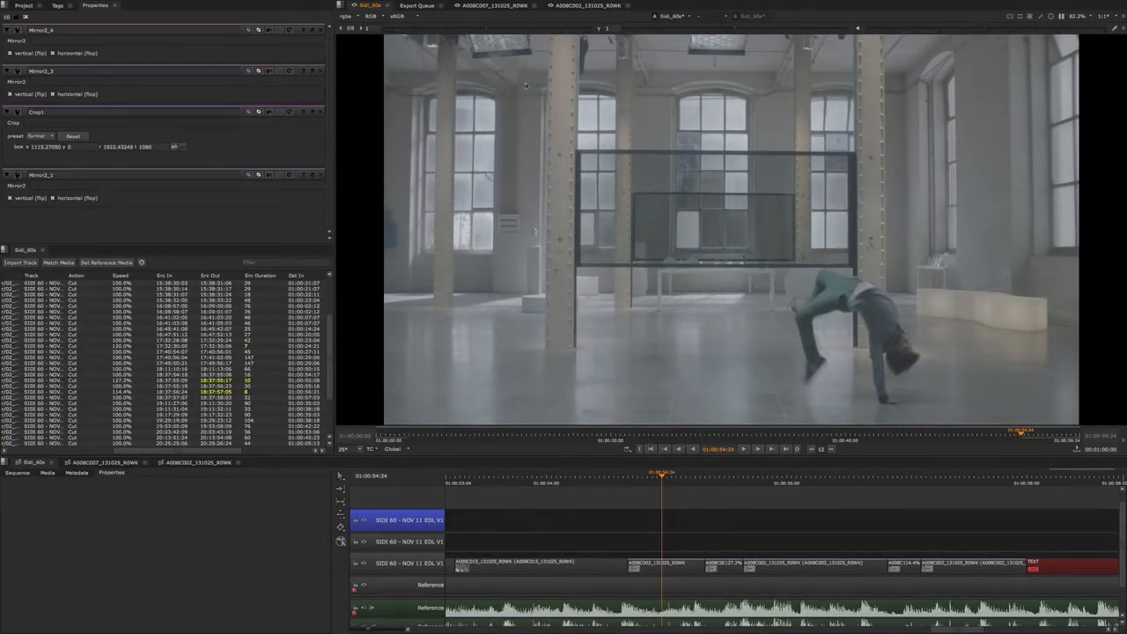
Close the A008C007 and A008C002 source clip timelines, leaving the Sidi_60s sequence open with no shot selected.
{"action": "left_click", "coordinate": [534, 7]}
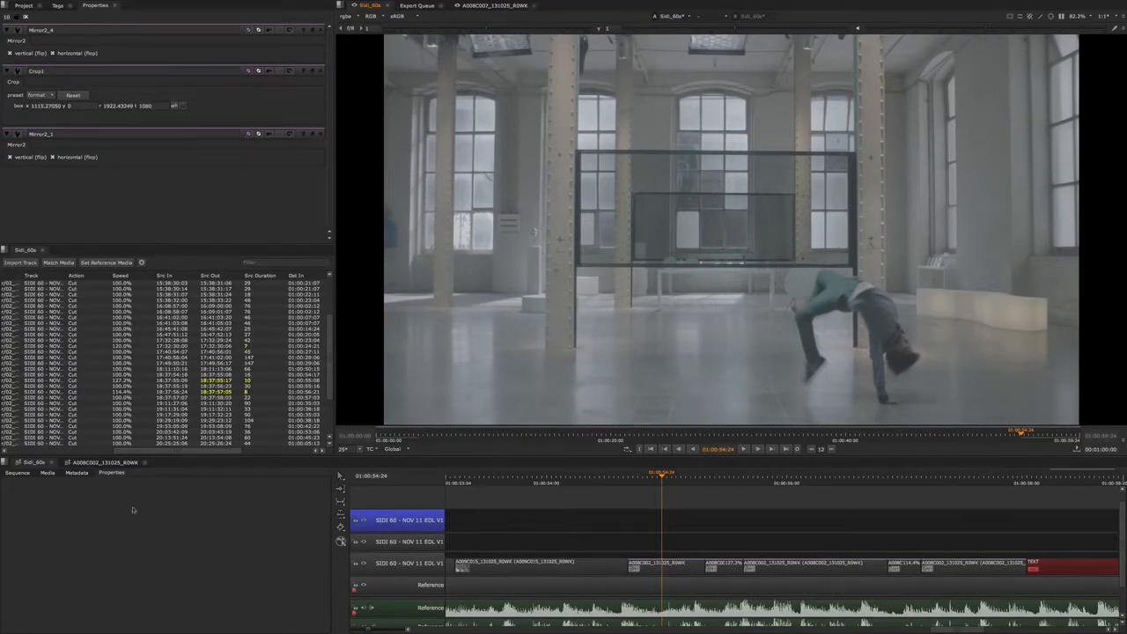
{"action": "left_click", "coordinate": [145, 463]}
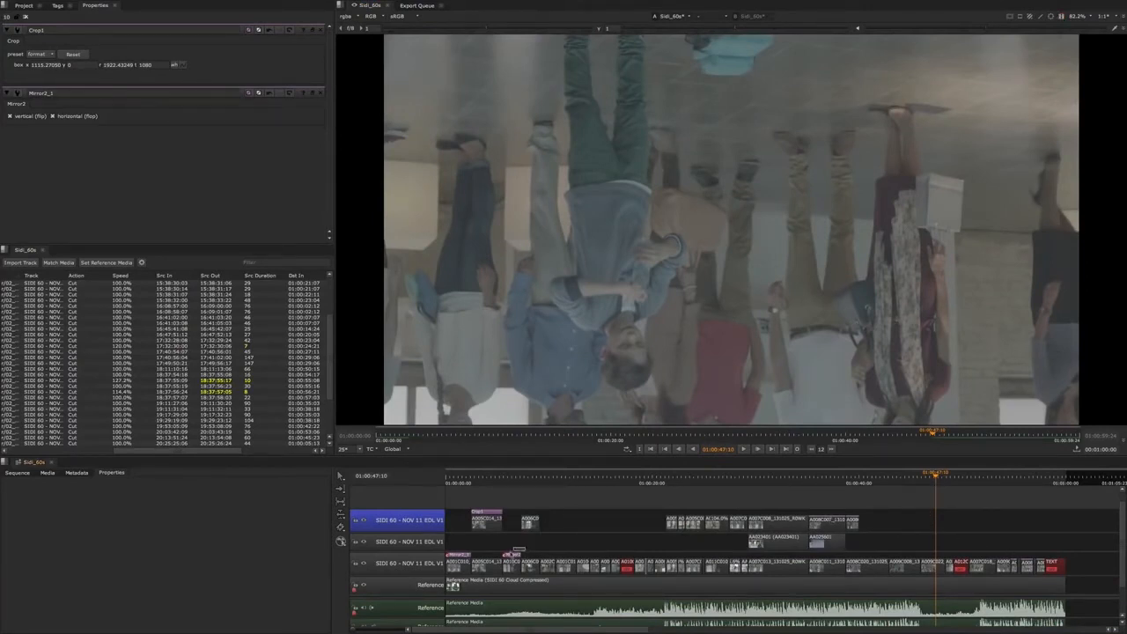
{"action": "left_click", "coordinate": [828, 520]}
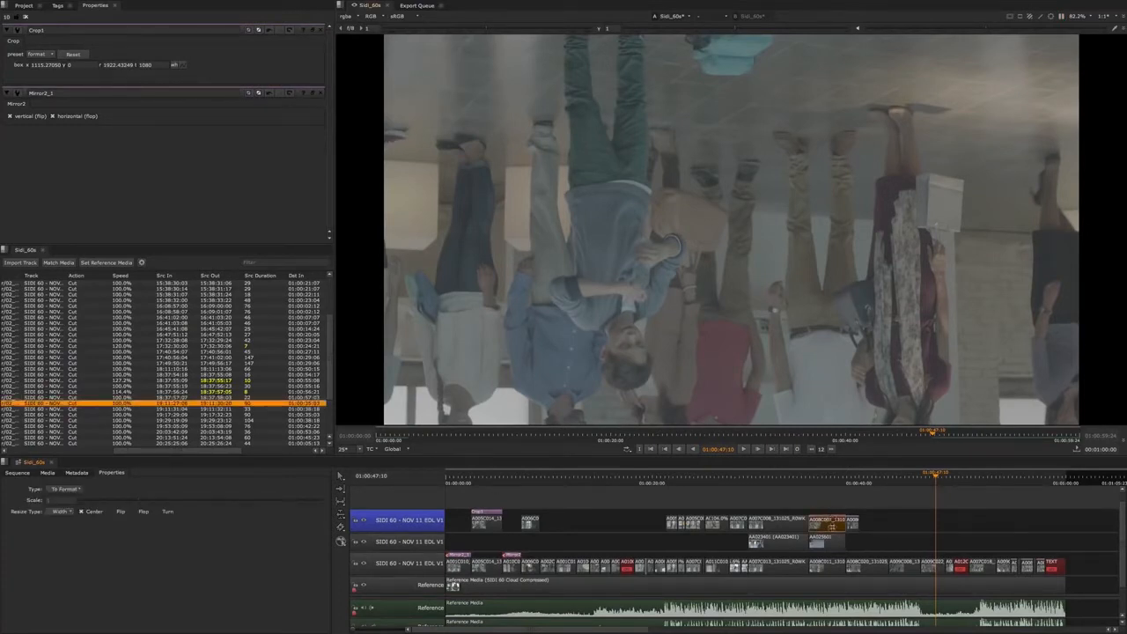
{"action": "left_click", "coordinate": [838, 504]}
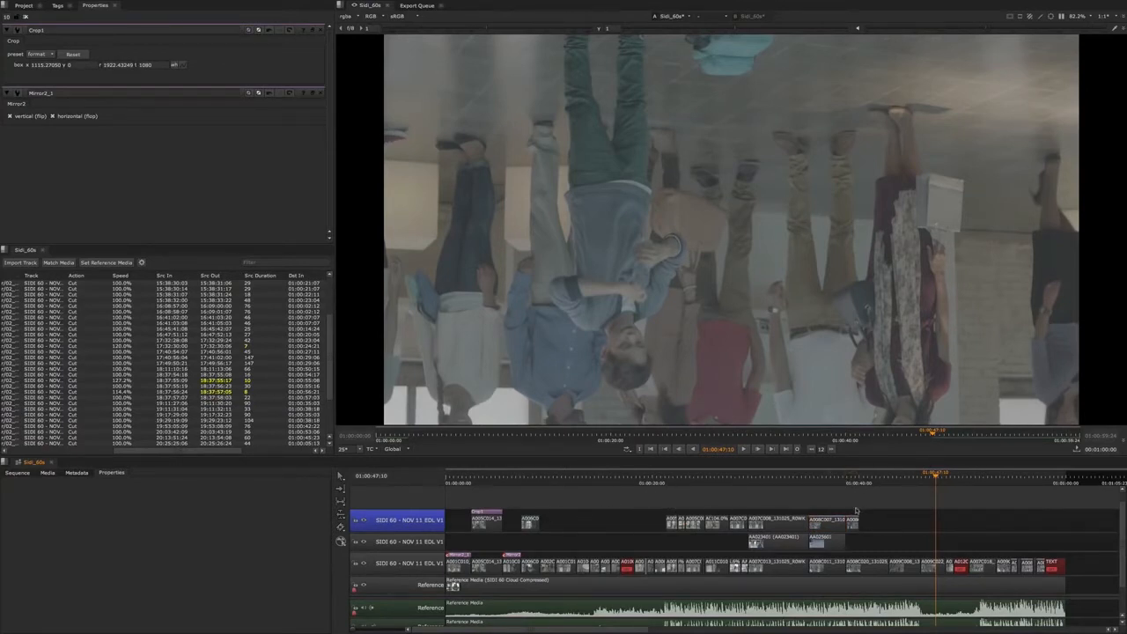
Add a new video track above all the existing tracks in the Sidi_60s sequence.
{"action": "right_click", "coordinate": [426, 504]}
{"action": "mouse_move", "coordinate": [440, 508]}
{"action": "left_click", "coordinate": [555, 507]}
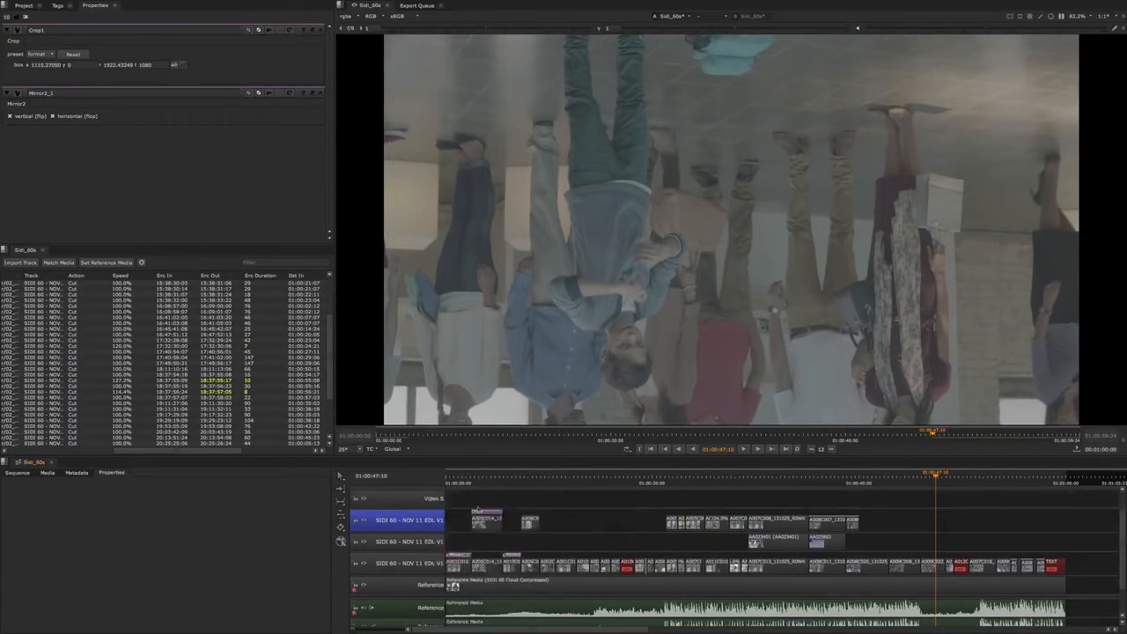
Apply a Burn-In effect to the entire empty Video 5 track of the Sidi_60s sequence.
{"action": "left_click", "coordinate": [401, 501]}
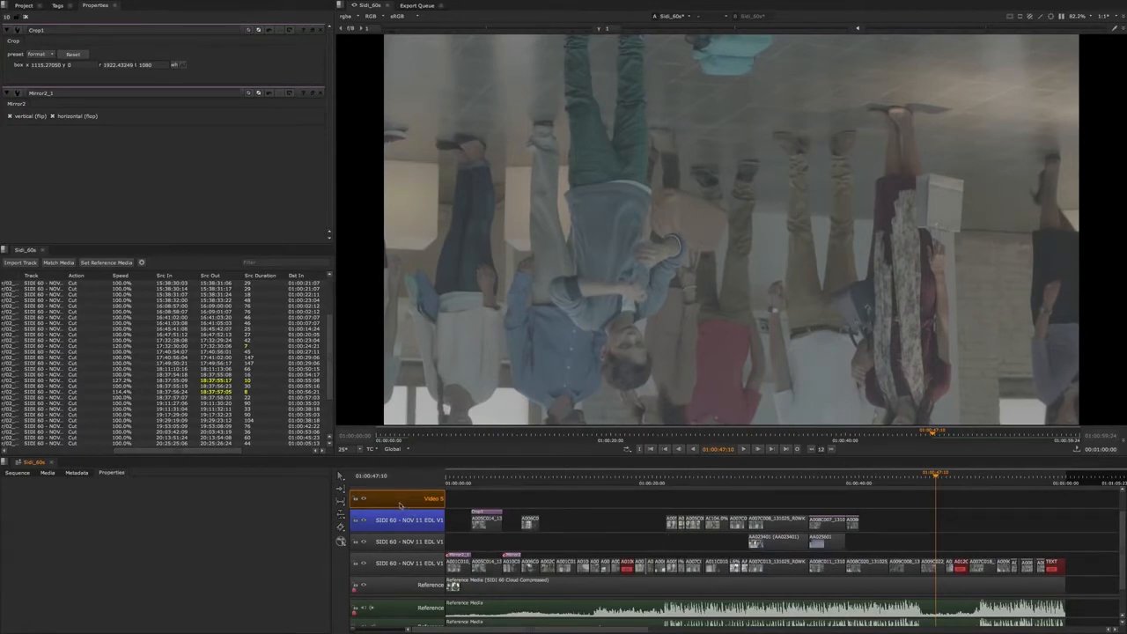
{"action": "right_click", "coordinate": [398, 504]}
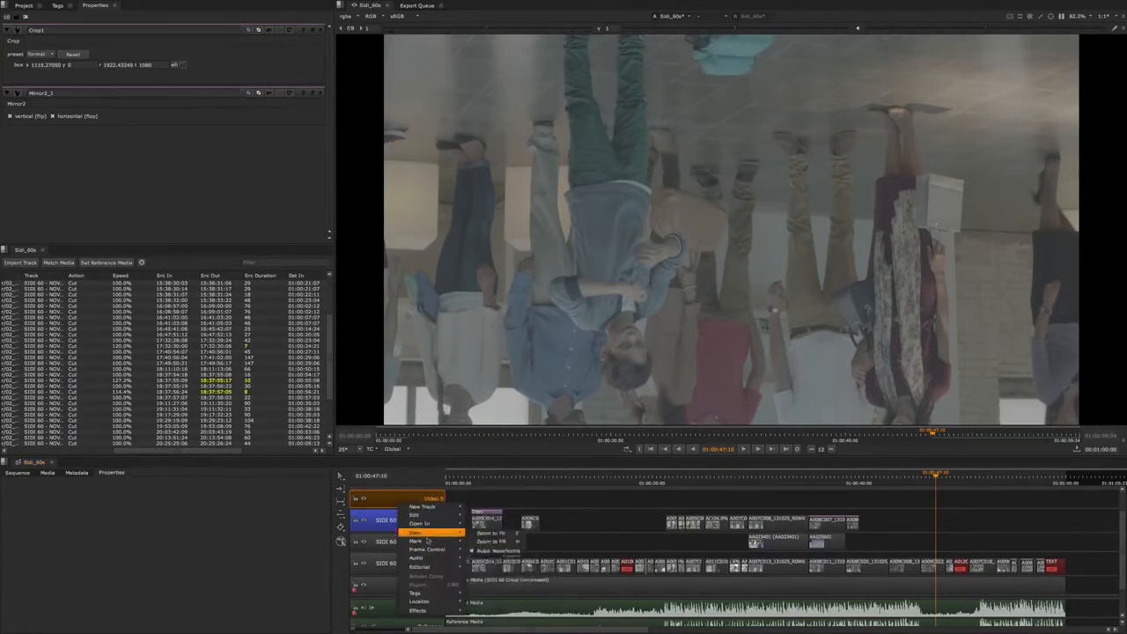
{"action": "mouse_move", "coordinate": [424, 567]}
{"action": "mouse_move", "coordinate": [451, 613]}
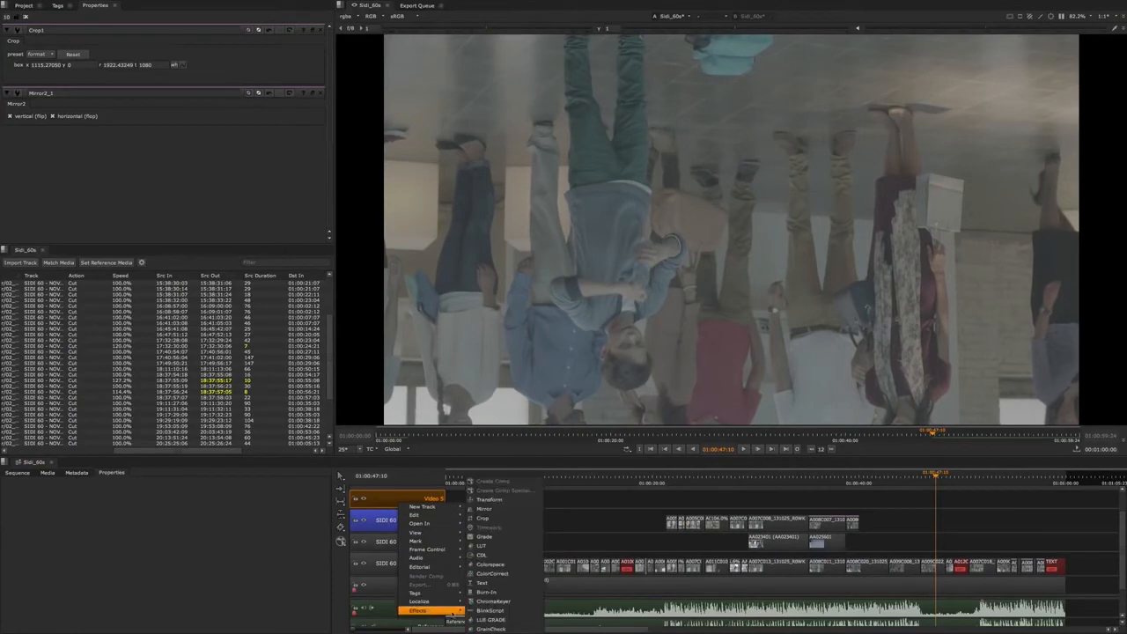
{"action": "left_click", "coordinate": [509, 594]}
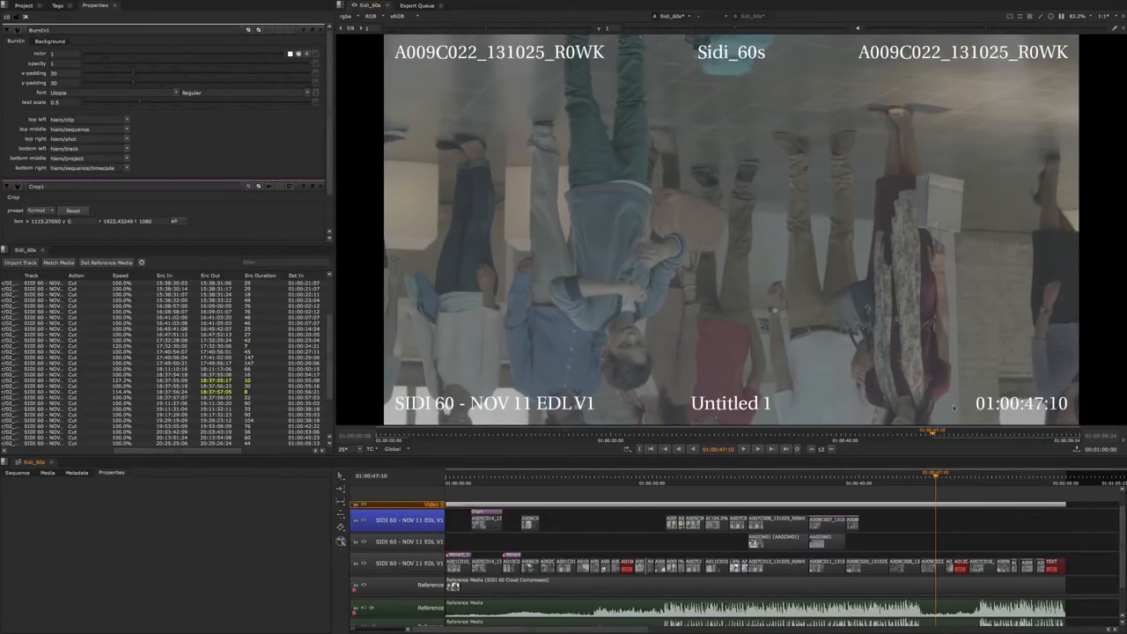
Scrub back to around 01:00:41 and play the sequence to 01:00:44:07, examining the burn-in text over the shots.
{"action": "left_click_drag", "start_coordinate": [935, 473], "coordinate": [896, 475]}
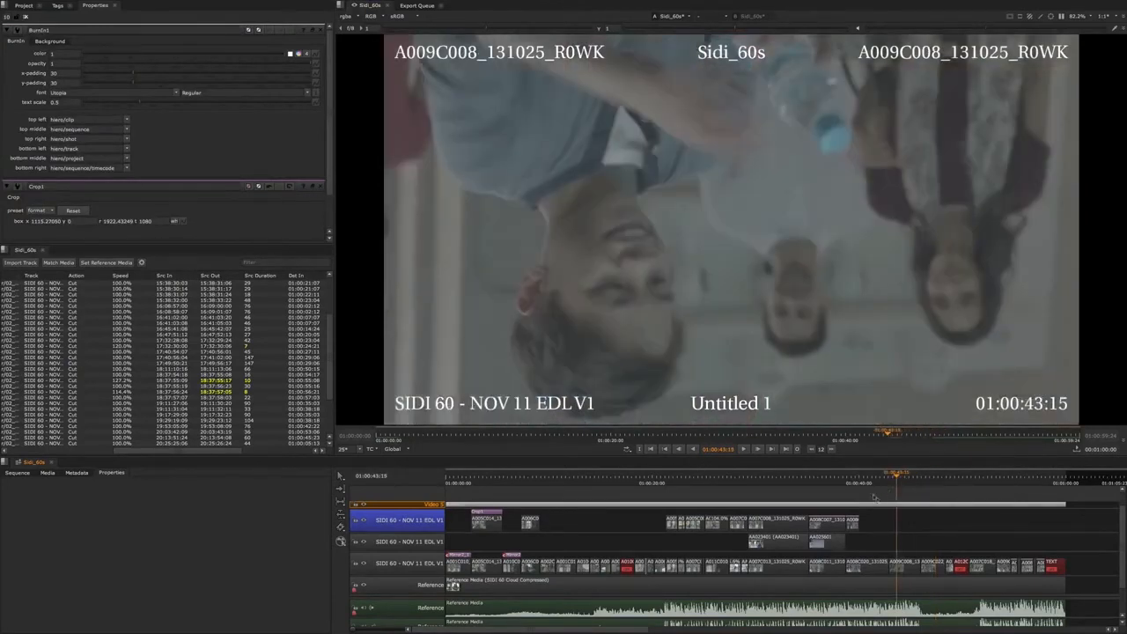
{"action": "left_click", "coordinate": [873, 498]}
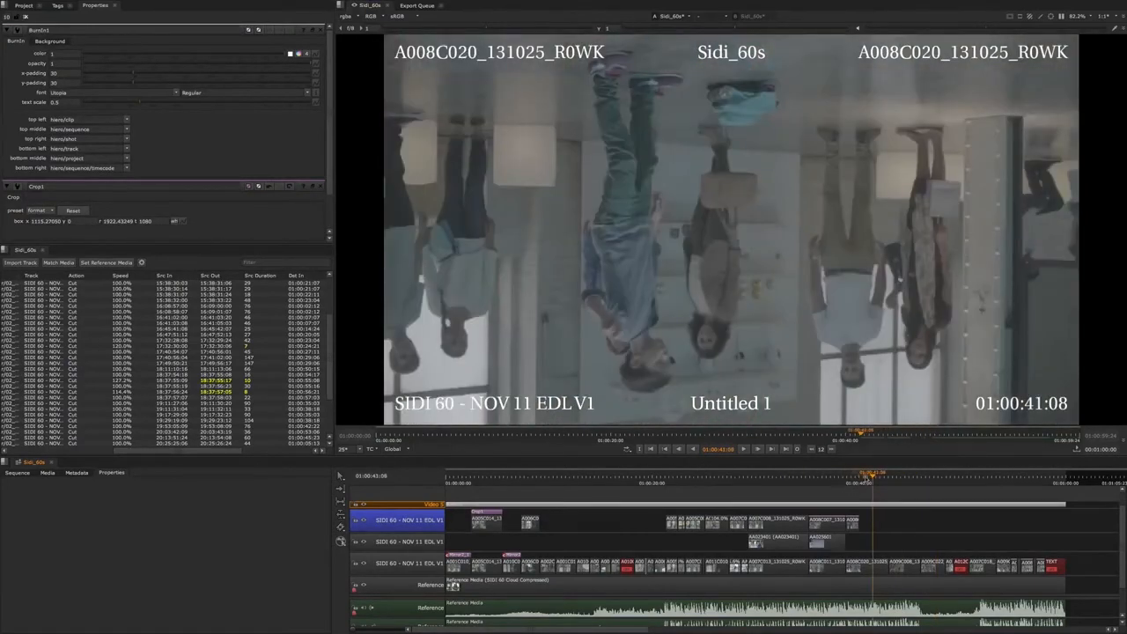
{"action": "mouse_move", "coordinate": [869, 480]}
{"action": "left_mouse_down"}
{"action": "mouse_move", "coordinate": [853, 480]}
{"action": "mouse_move", "coordinate": [879, 483]}
{"action": "left_mouse_up"}
{"action": "key", "text": "space"}
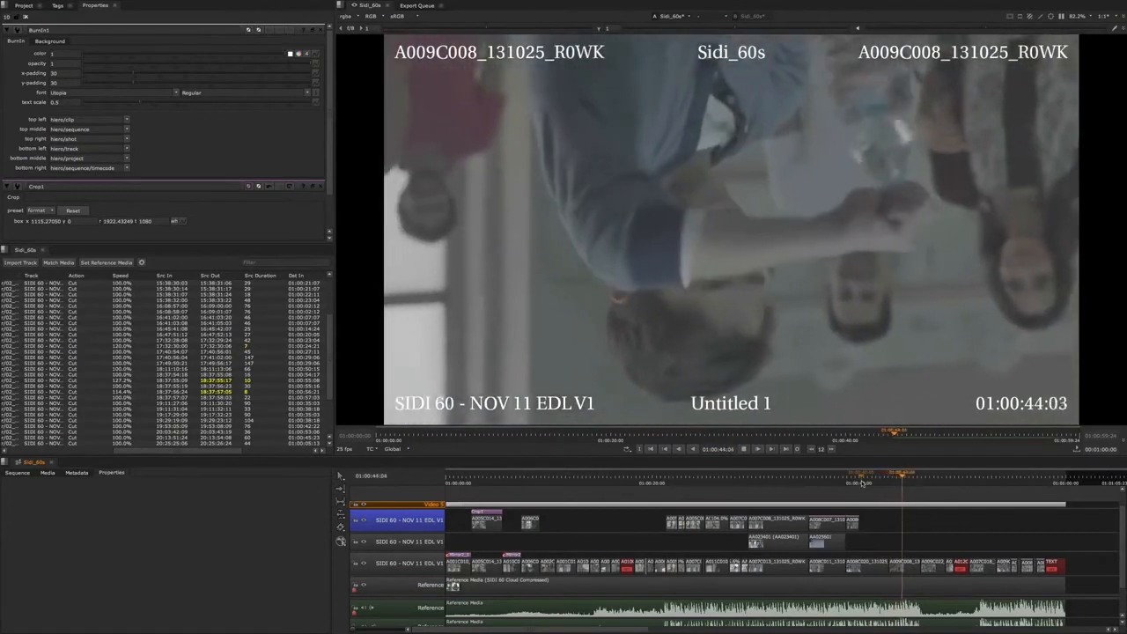
{"action": "key", "text": "space"}
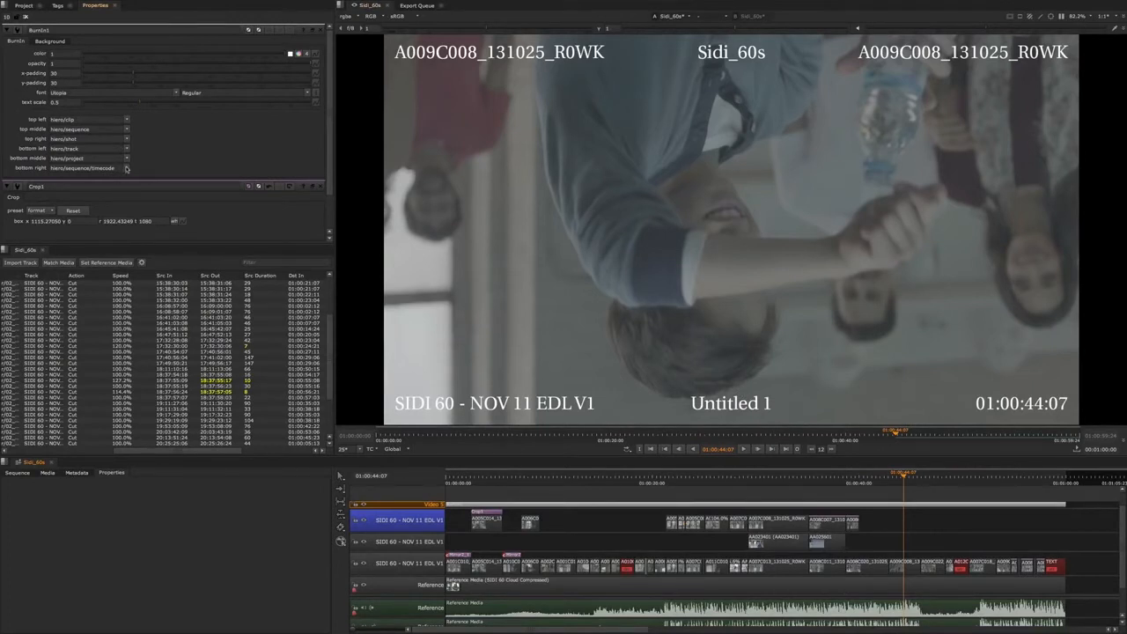
Set the burn-in's bottom left text to input/timecode and its bottom middle text to input/frame.
{"action": "left_click", "coordinate": [126, 149]}
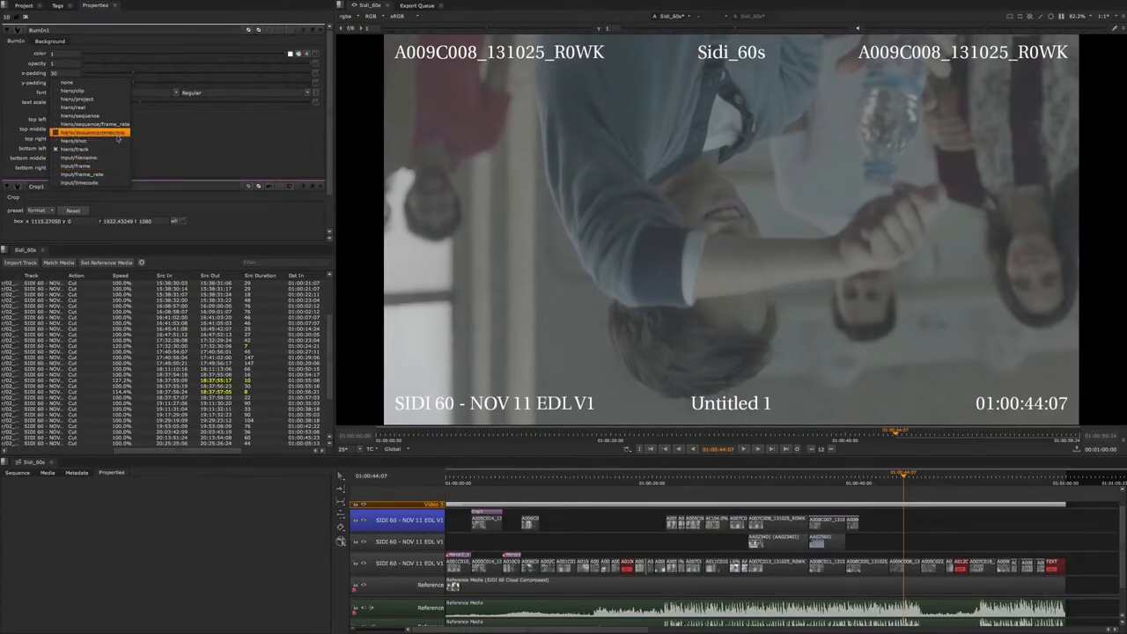
{"action": "left_click", "coordinate": [118, 182]}
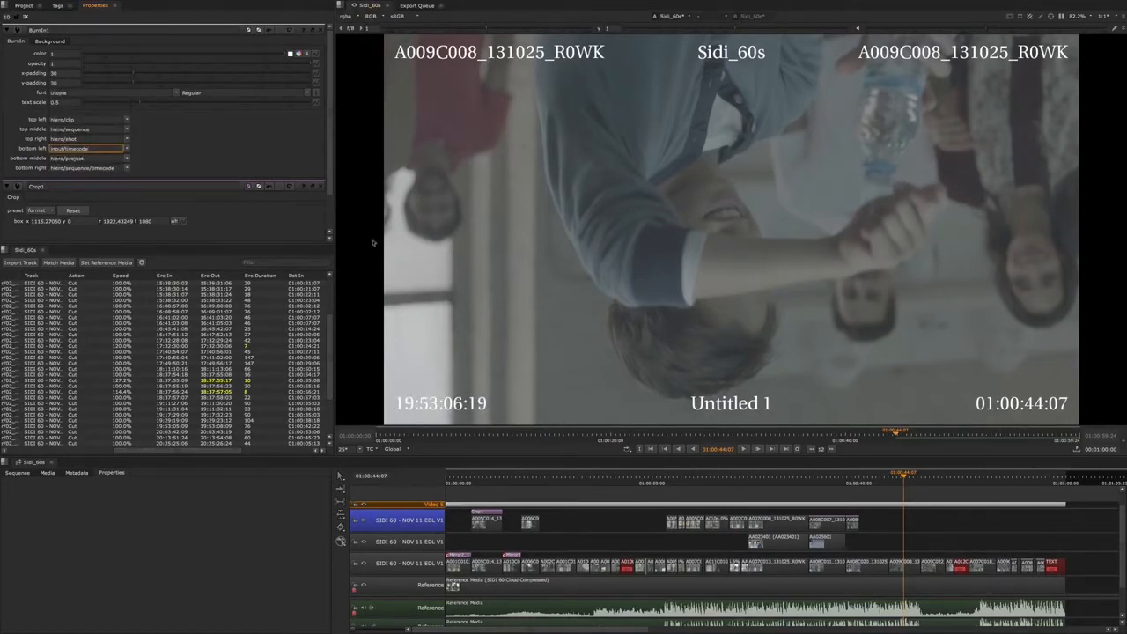
{"action": "left_click", "coordinate": [137, 159]}
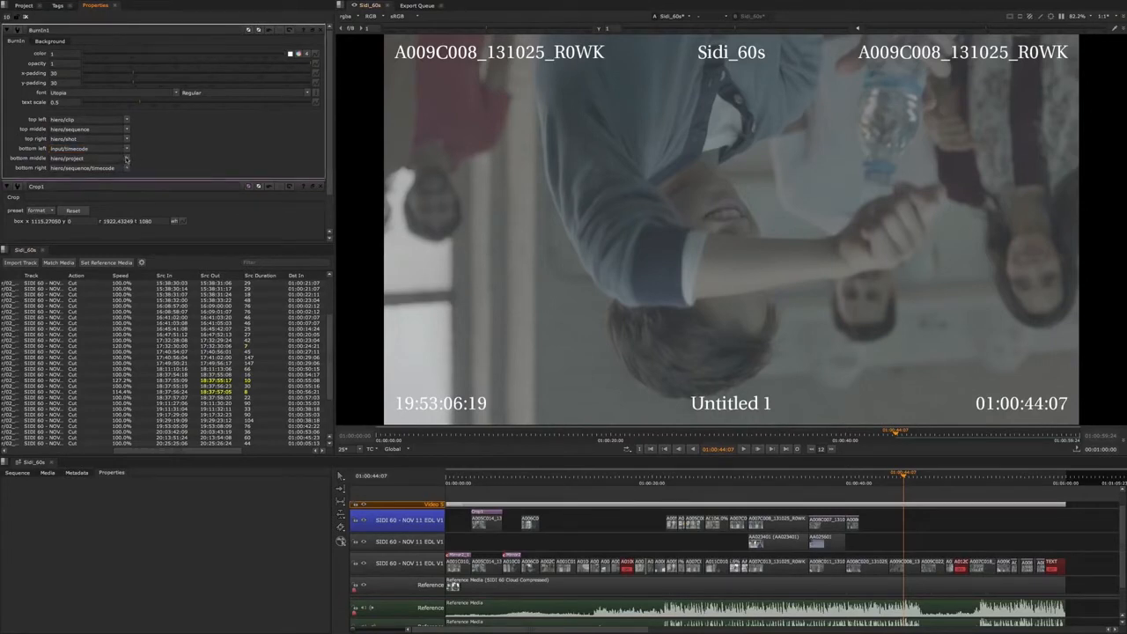
{"action": "left_click", "coordinate": [128, 161]}
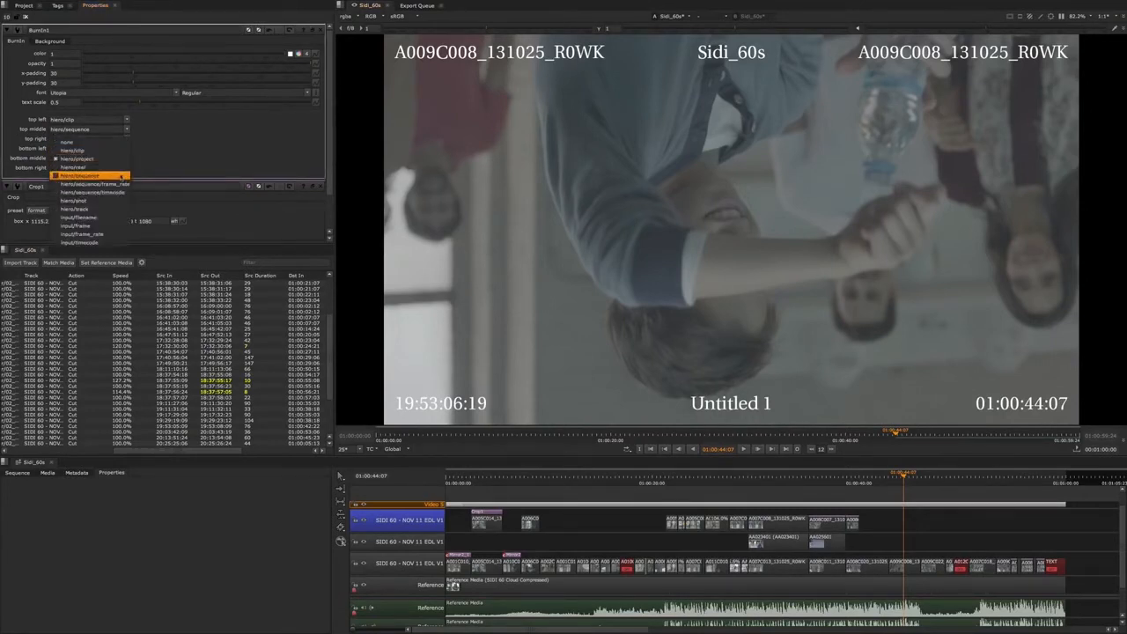
{"action": "left_click", "coordinate": [101, 226]}
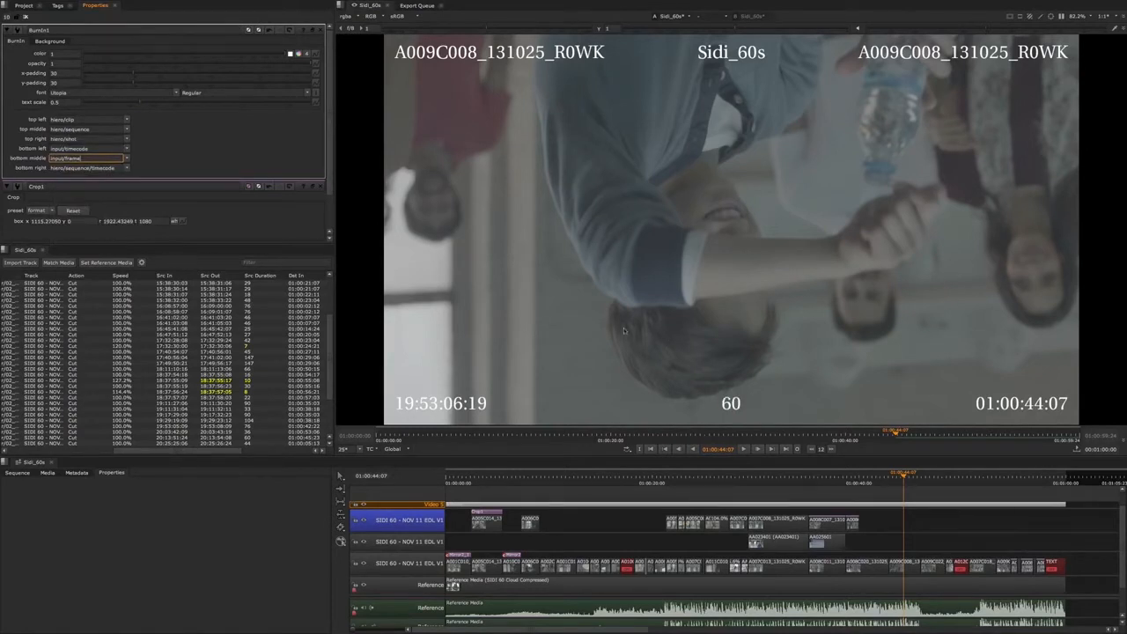
Set the burn-in's bottom middle text to hiero/track and scrub the sequence back to the split-screen shot at 01:00:04:06.
{"action": "left_click", "coordinate": [127, 162]}
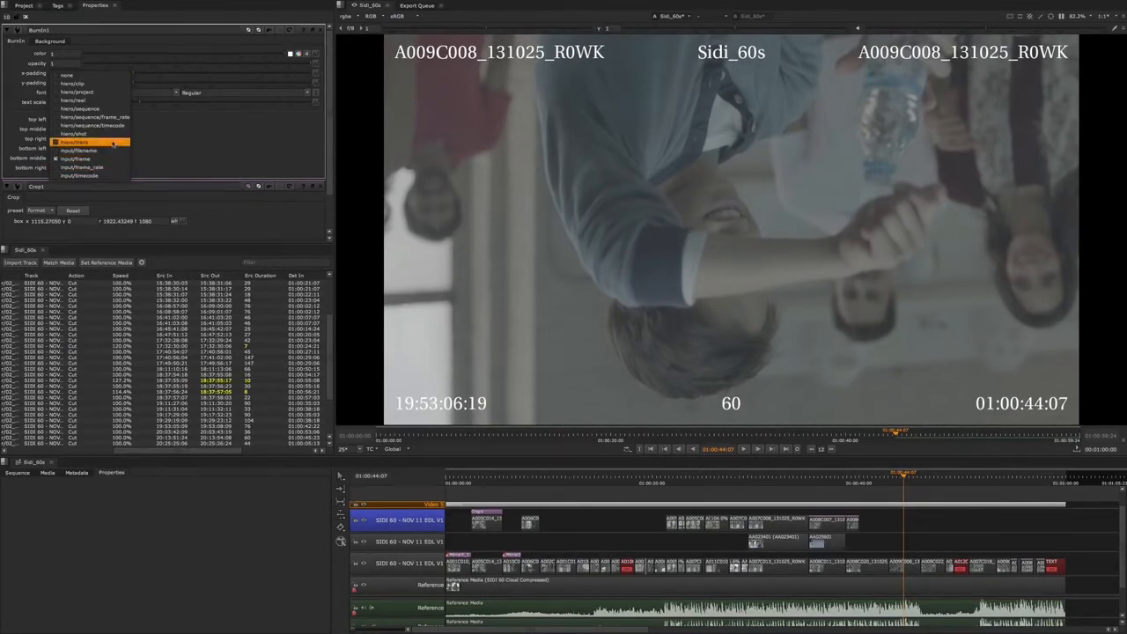
{"action": "left_click", "coordinate": [112, 143]}
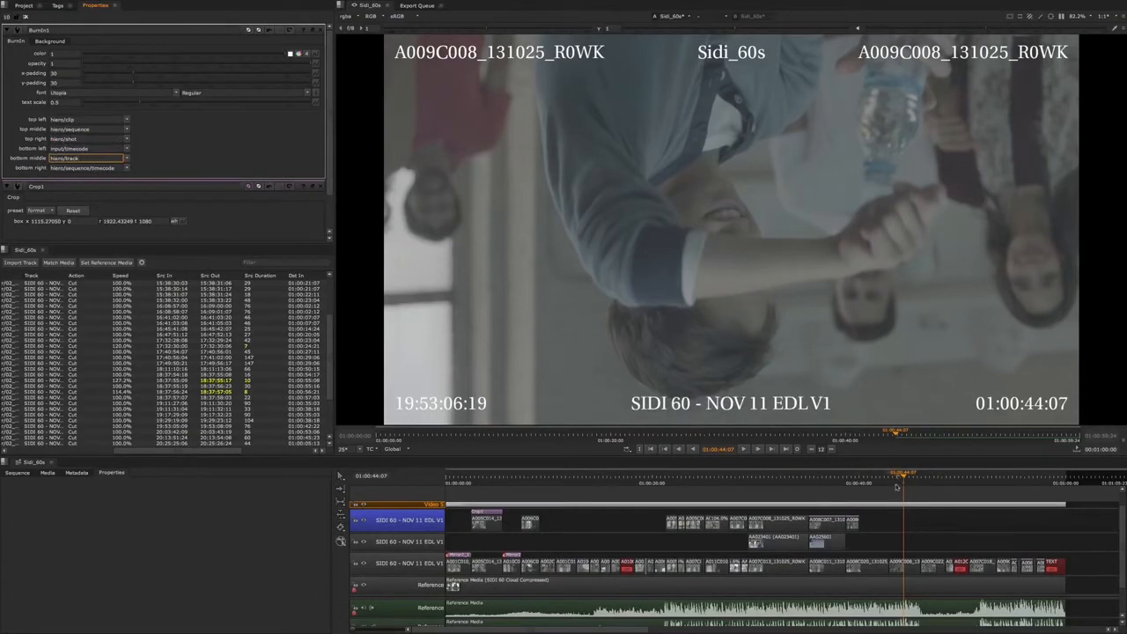
{"action": "left_click", "coordinate": [891, 483]}
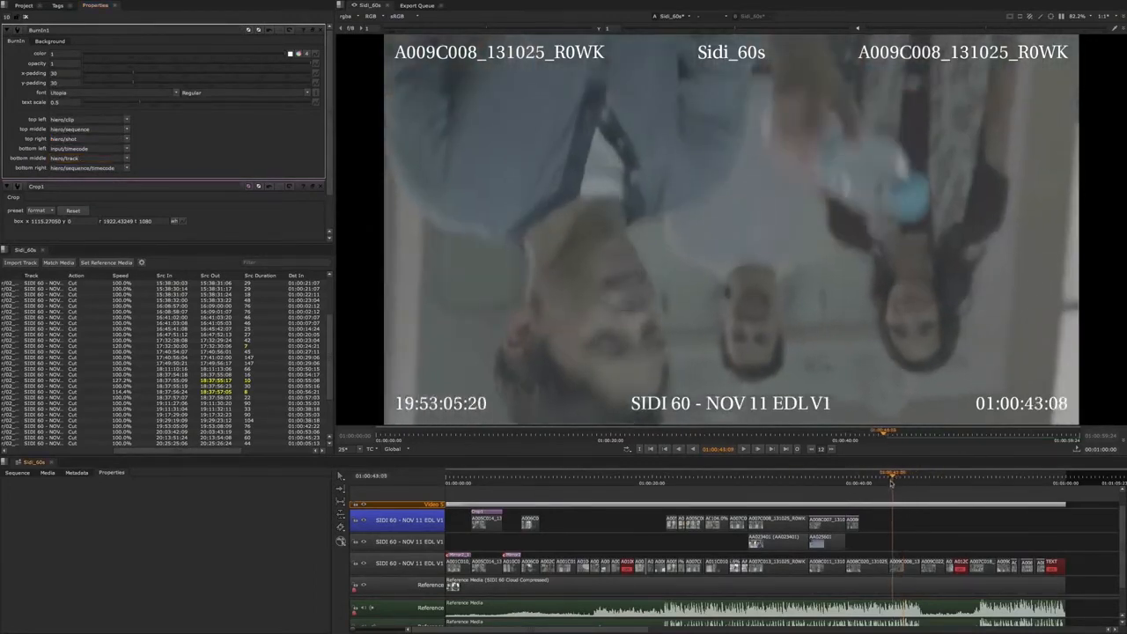
{"action": "left_click_drag", "start_coordinate": [891, 482], "coordinate": [483, 482]}
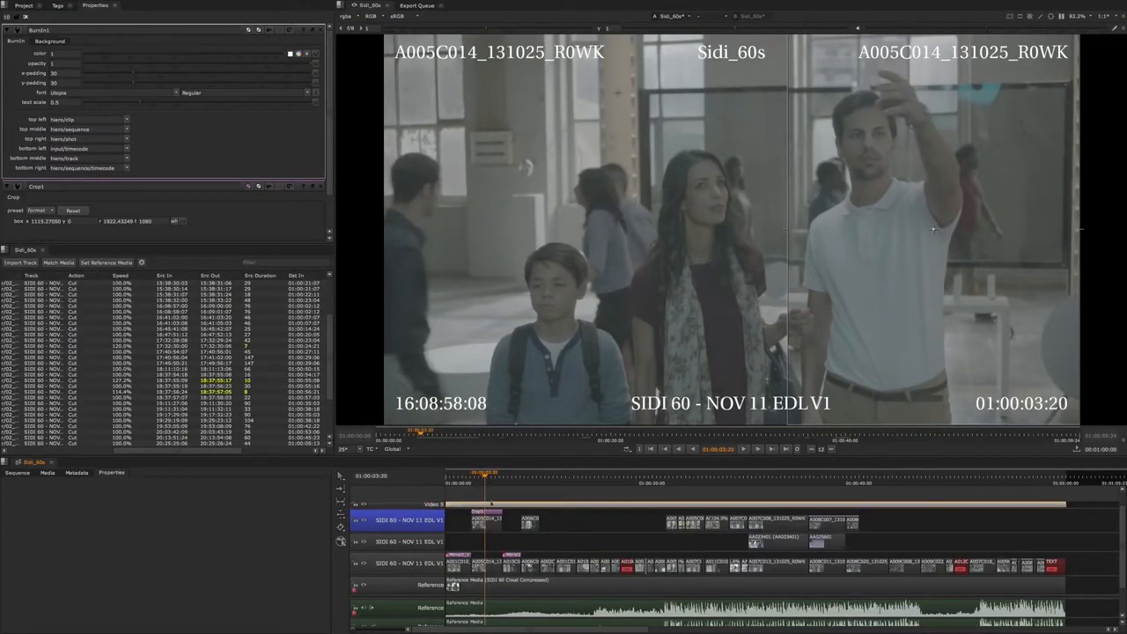
{"action": "left_click_drag", "start_coordinate": [487, 482], "coordinate": [488, 480]}
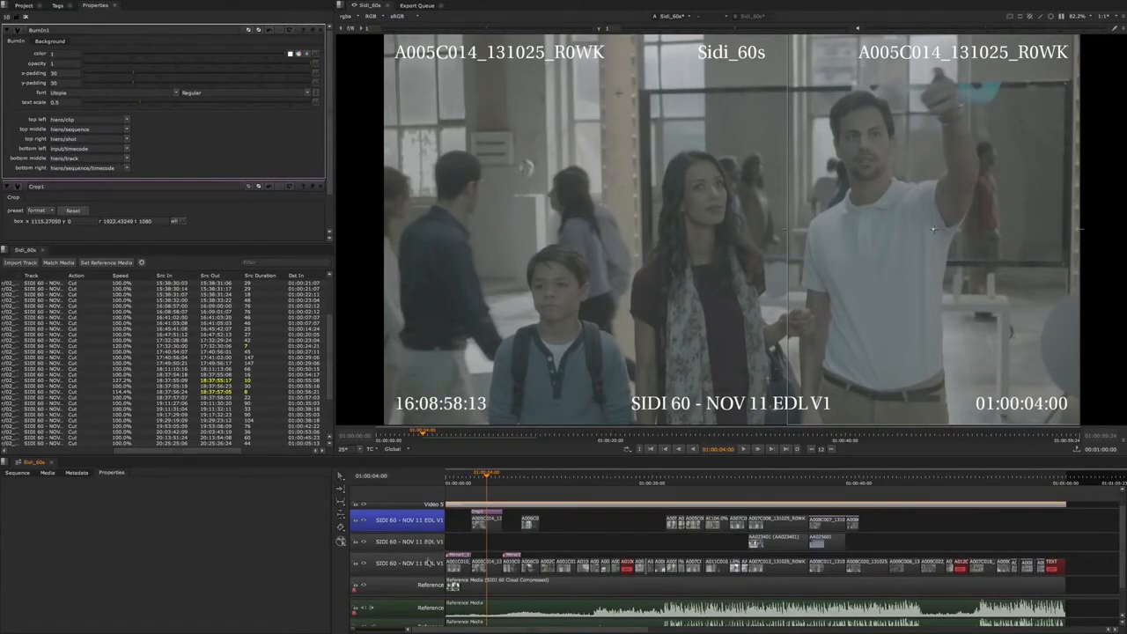
{"action": "left_click_drag", "start_coordinate": [487, 481], "coordinate": [490, 481]}
Temporarily disable the cropped upper A005C014 clip at 01:00:04:06 to examine the shot underneath, and re-enable it.
{"action": "left_click", "coordinate": [486, 525]}
{"action": "left_click", "coordinate": [495, 519]}
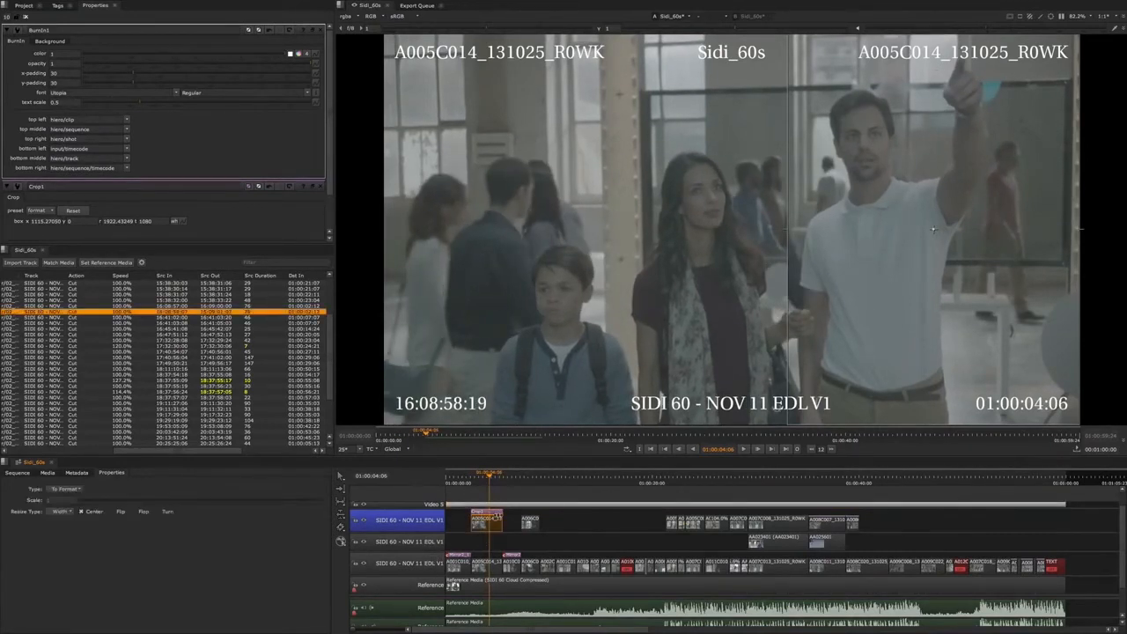
{"action": "left_click", "coordinate": [497, 517]}
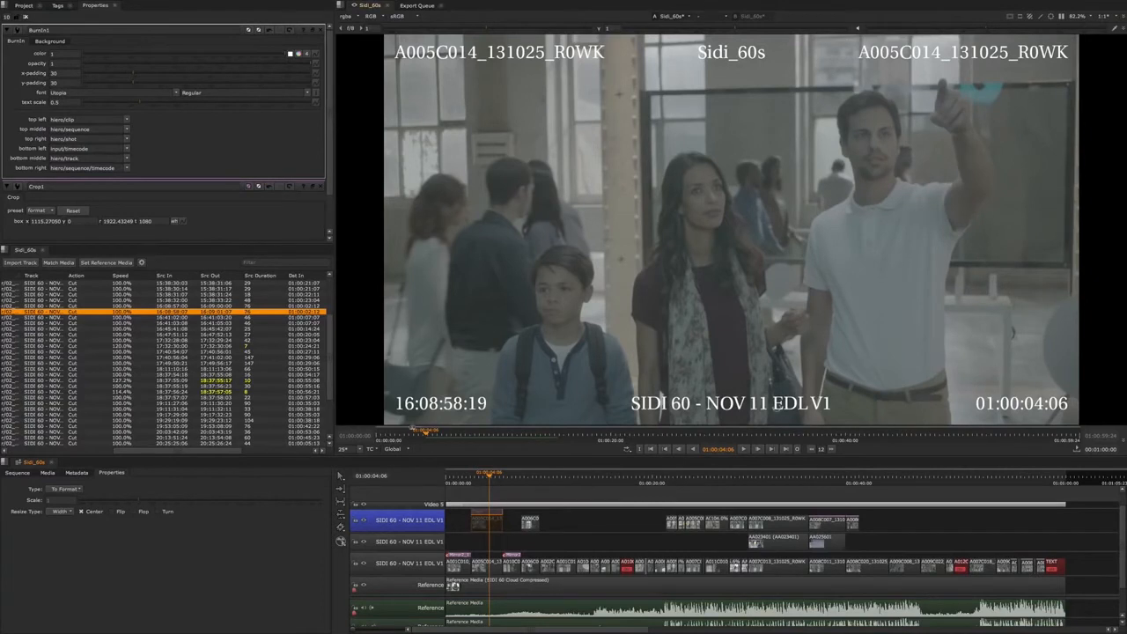
{"action": "left_click", "coordinate": [463, 504]}
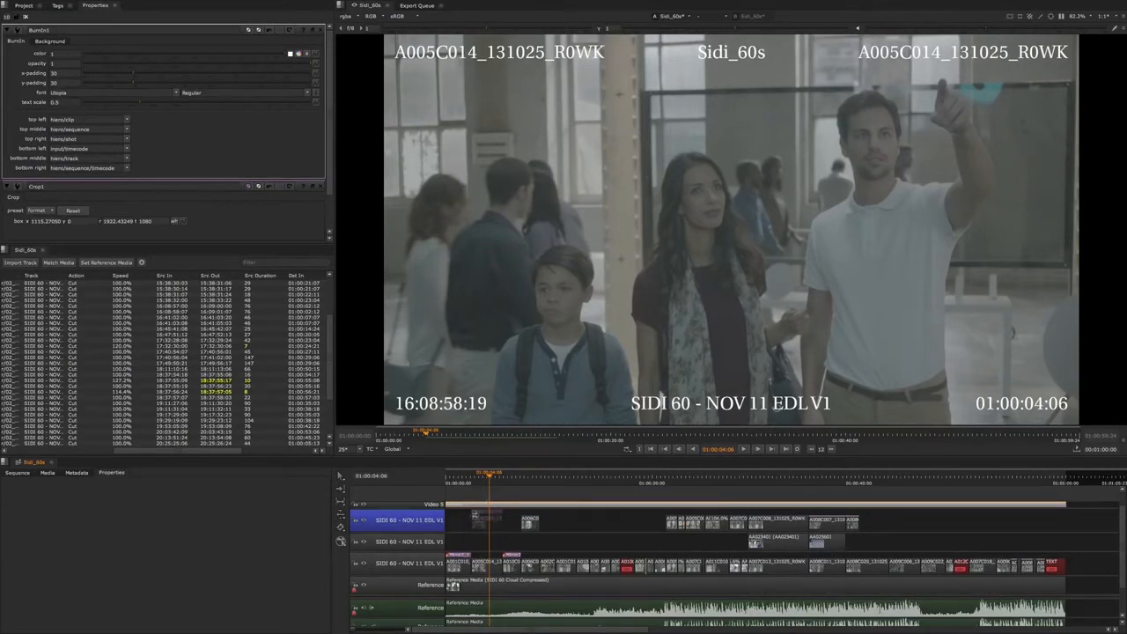
{"action": "left_click", "coordinate": [484, 519]}
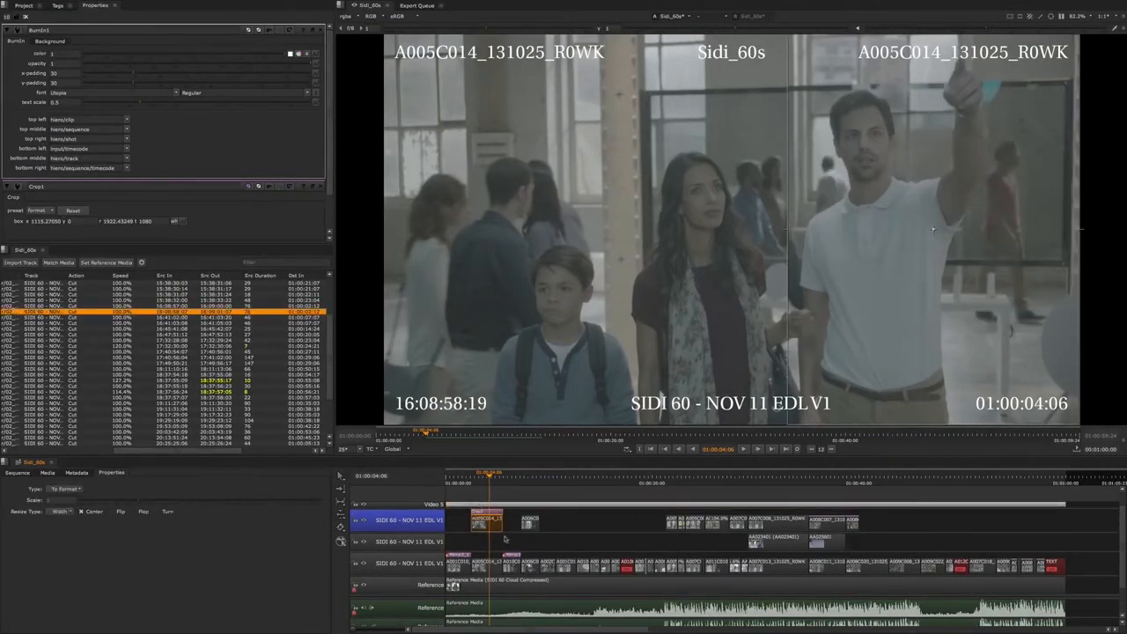
{"action": "left_click", "coordinate": [486, 492]}
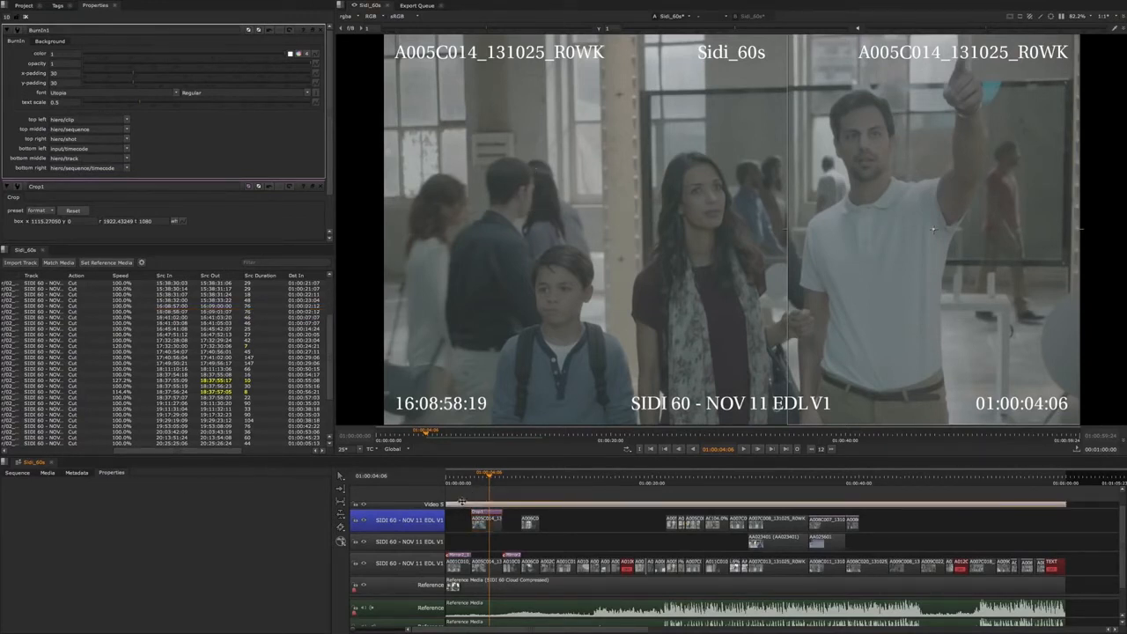
Rename the Video 5 track holding the burn-in effect as Editorial.
{"action": "left_click", "coordinate": [434, 507]}
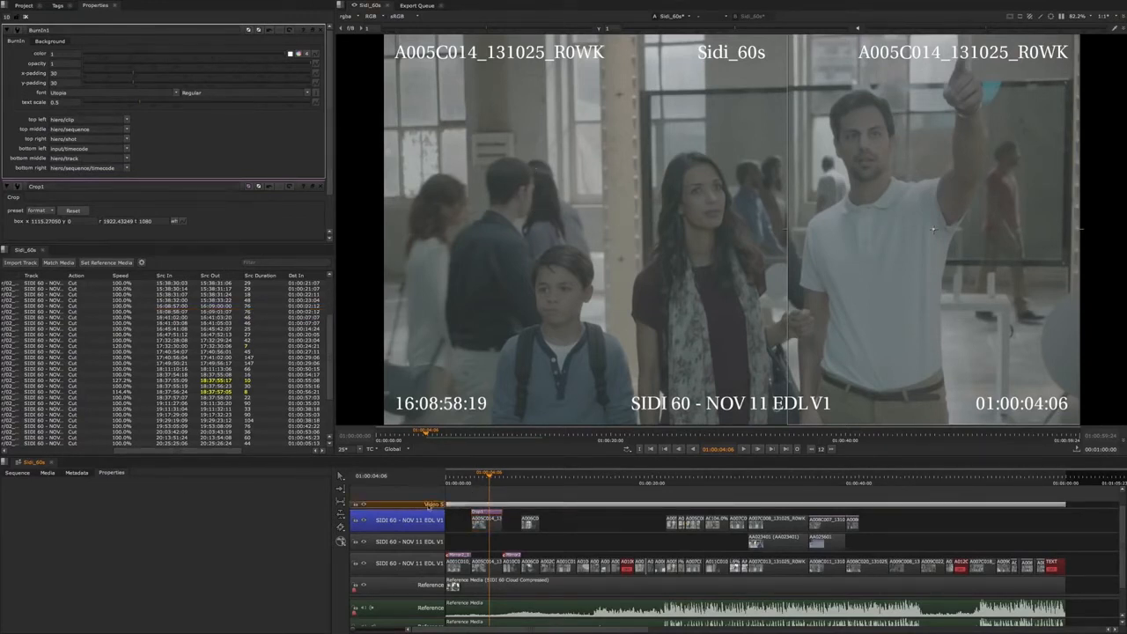
{"action": "double_click", "coordinate": [434, 506]}
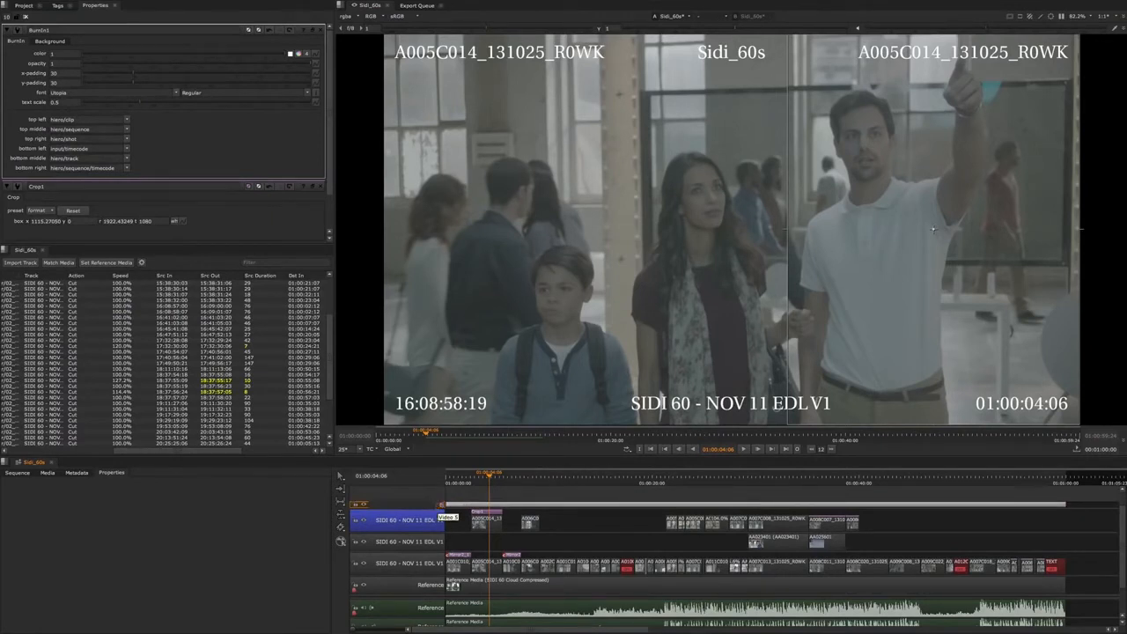
{"action": "type", "text": "Editorial"}
{"action": "key", "text": "Return"}
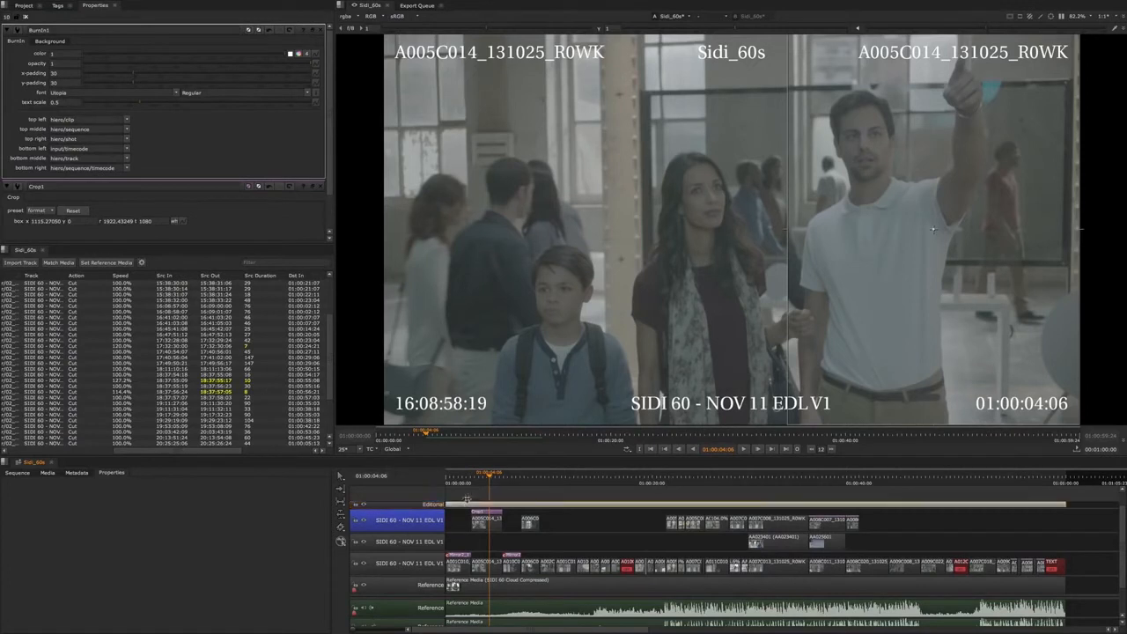
{"action": "left_click", "coordinate": [473, 500]}
Set the Editorial track burn-in's bottom left, bottom middle and bottom right texts to none.
{"action": "left_click", "coordinate": [127, 150]}
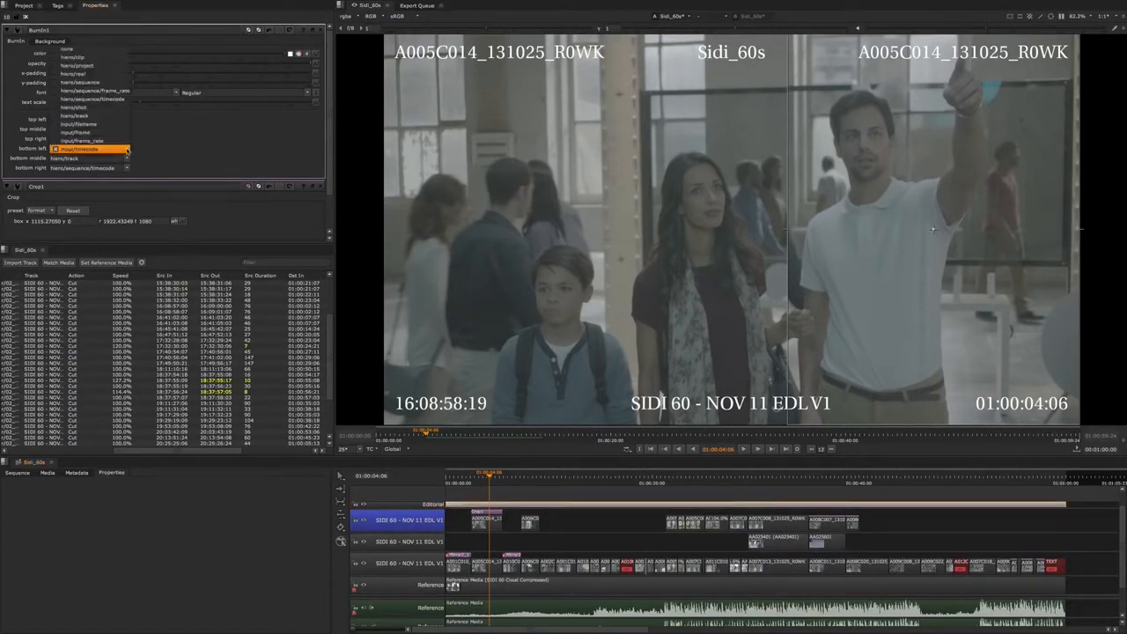
{"action": "left_click", "coordinate": [105, 48]}
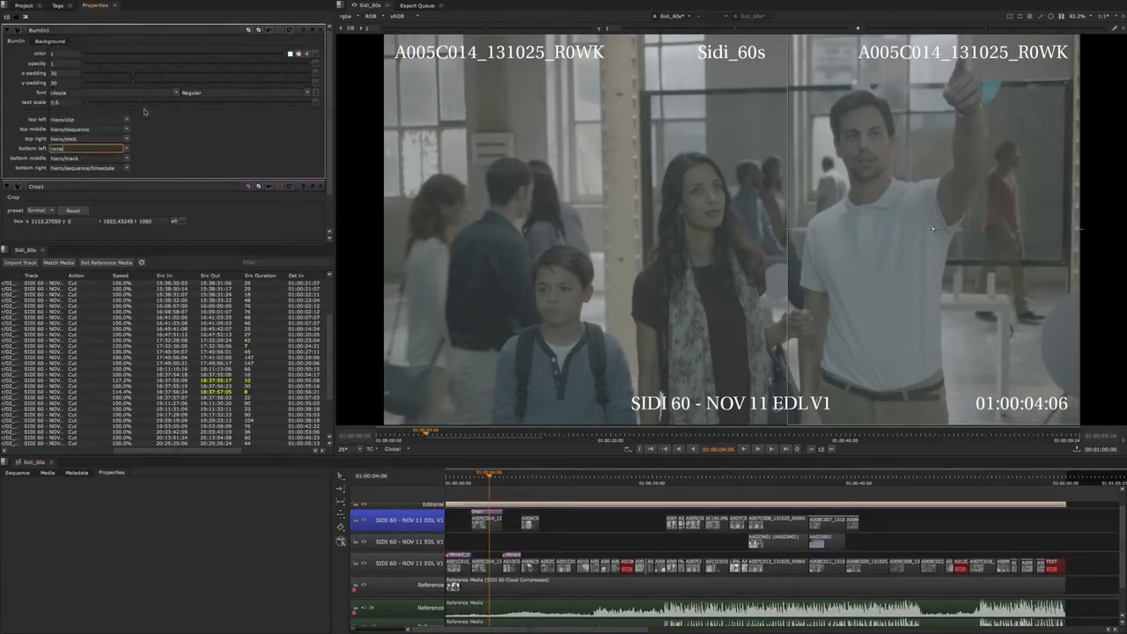
{"action": "left_click", "coordinate": [128, 160]}
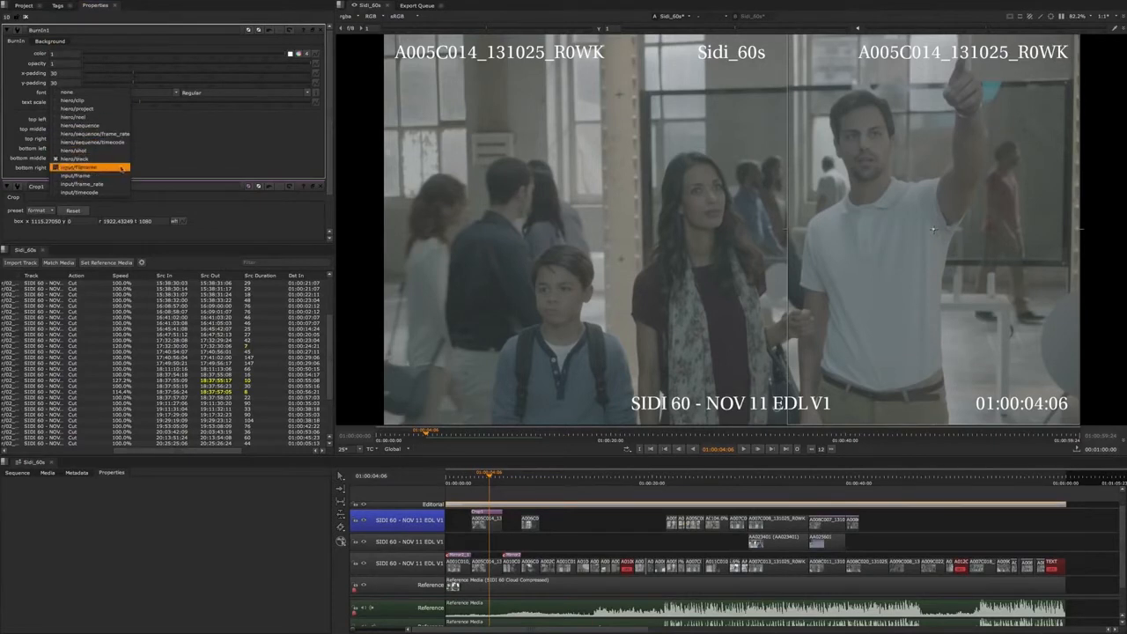
{"action": "left_click", "coordinate": [114, 90]}
{"action": "left_click", "coordinate": [88, 119]}
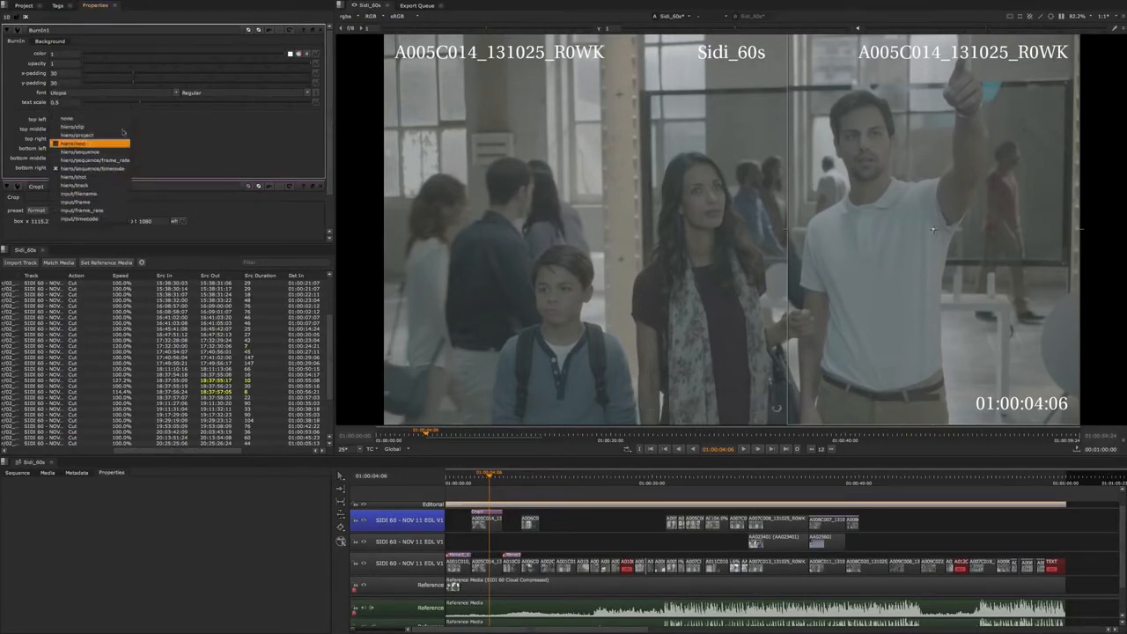
{"action": "left_click", "coordinate": [79, 127]}
Set the Editorial burn-in's top left text to input/timecode, top right to hiero/sequence/timecode and top middle to hiero/clip.
{"action": "left_click", "coordinate": [128, 119]}
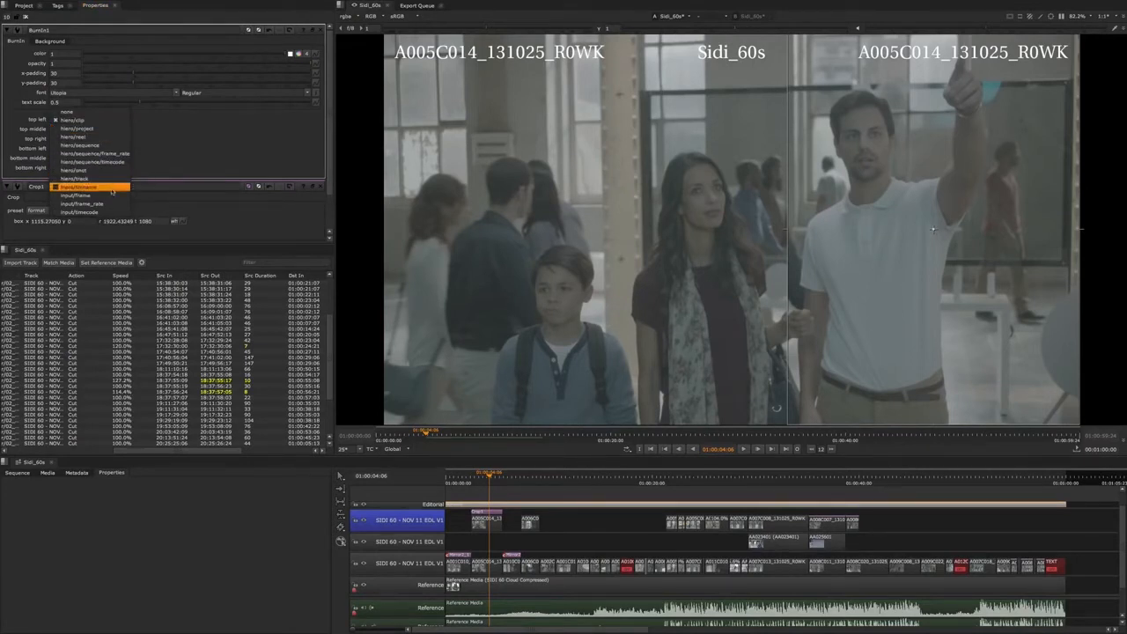
{"action": "left_click", "coordinate": [92, 212]}
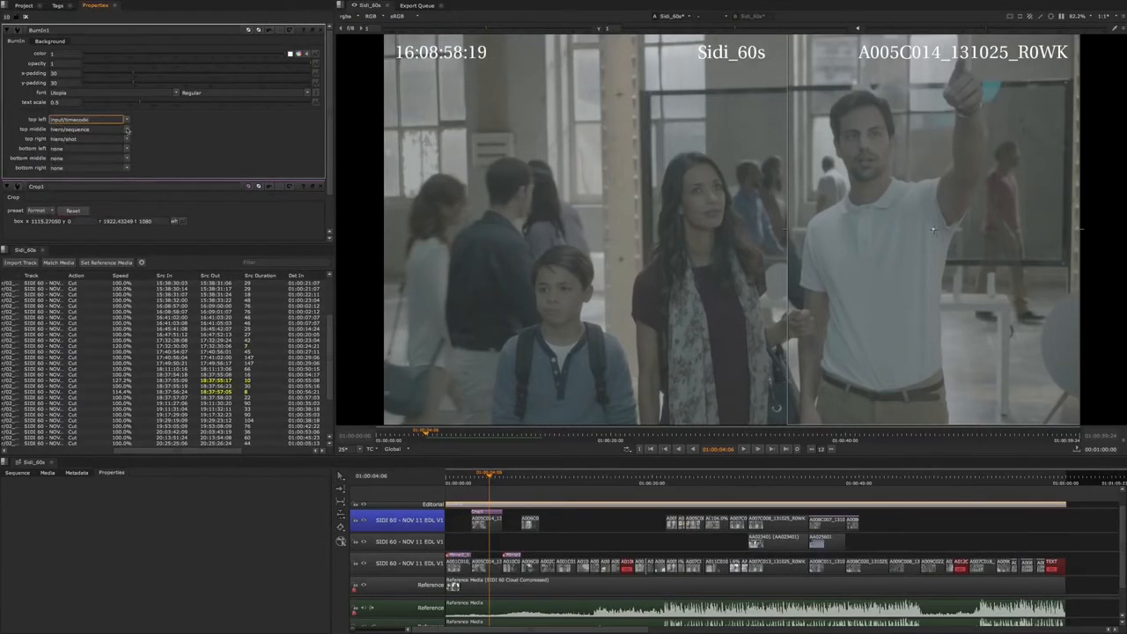
{"action": "left_click", "coordinate": [127, 130]}
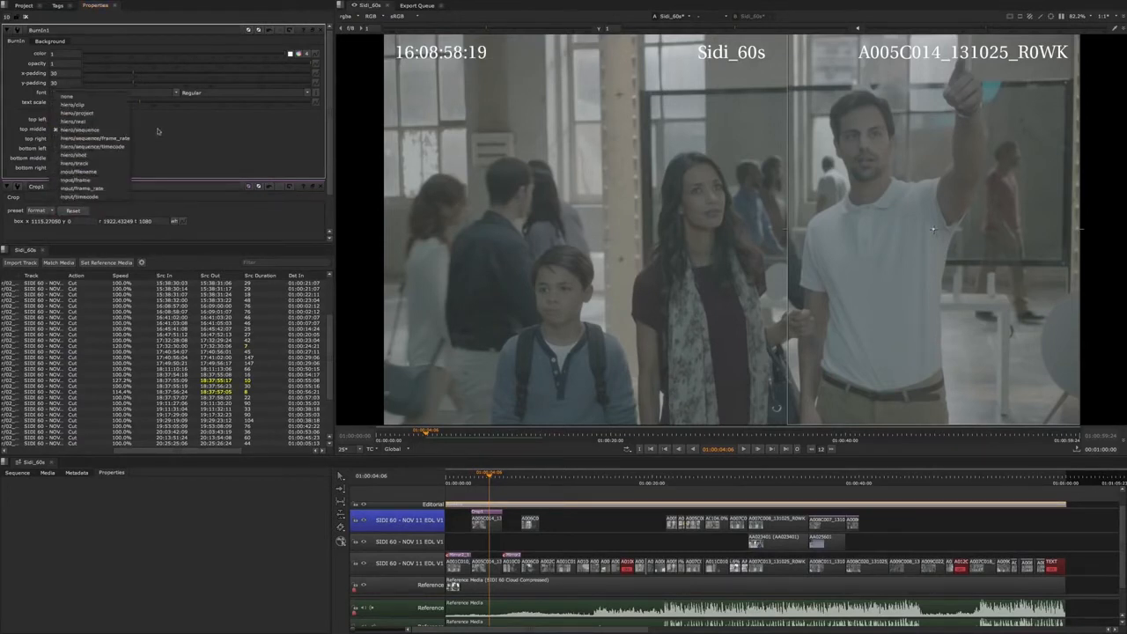
{"action": "left_click", "coordinate": [127, 130]}
{"action": "left_click", "coordinate": [128, 139]}
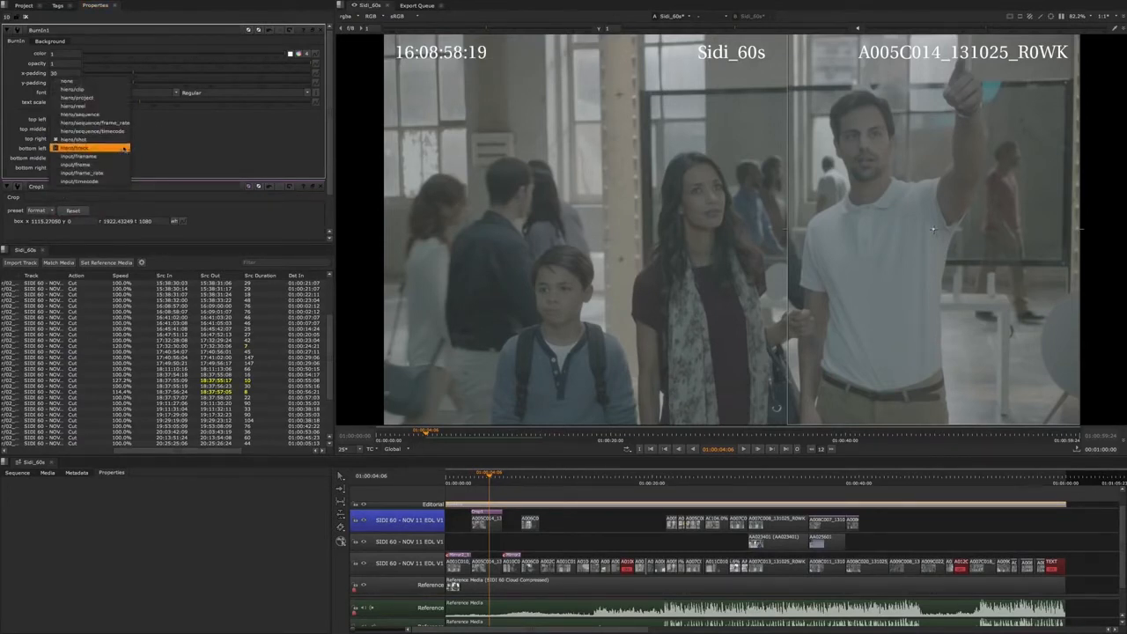
{"action": "left_click", "coordinate": [123, 131]}
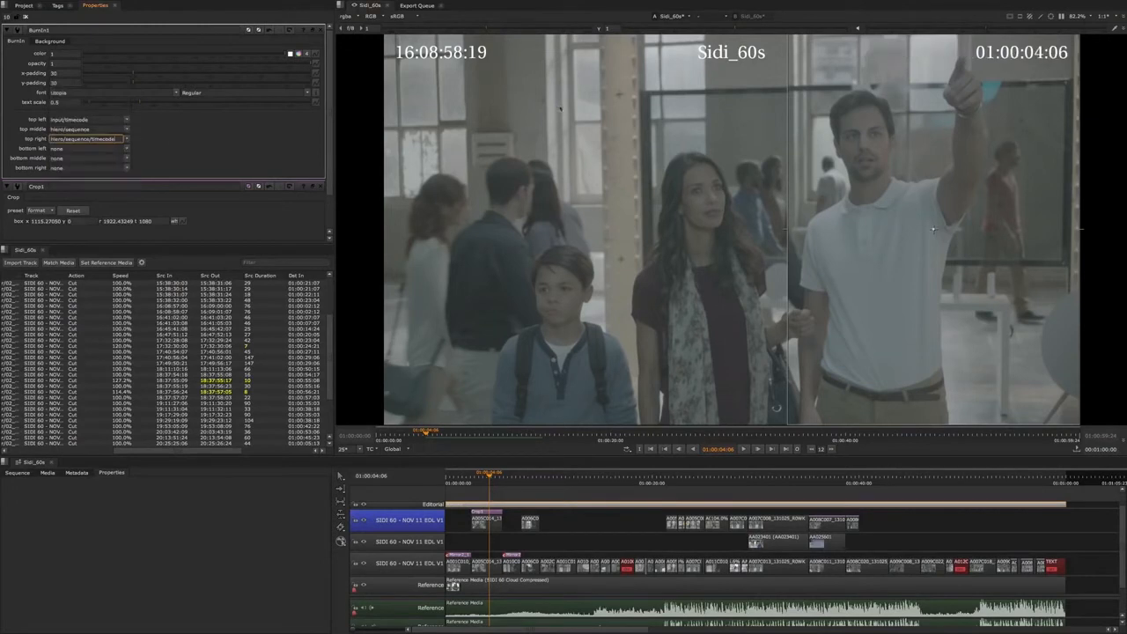
{"action": "left_click", "coordinate": [127, 129]}
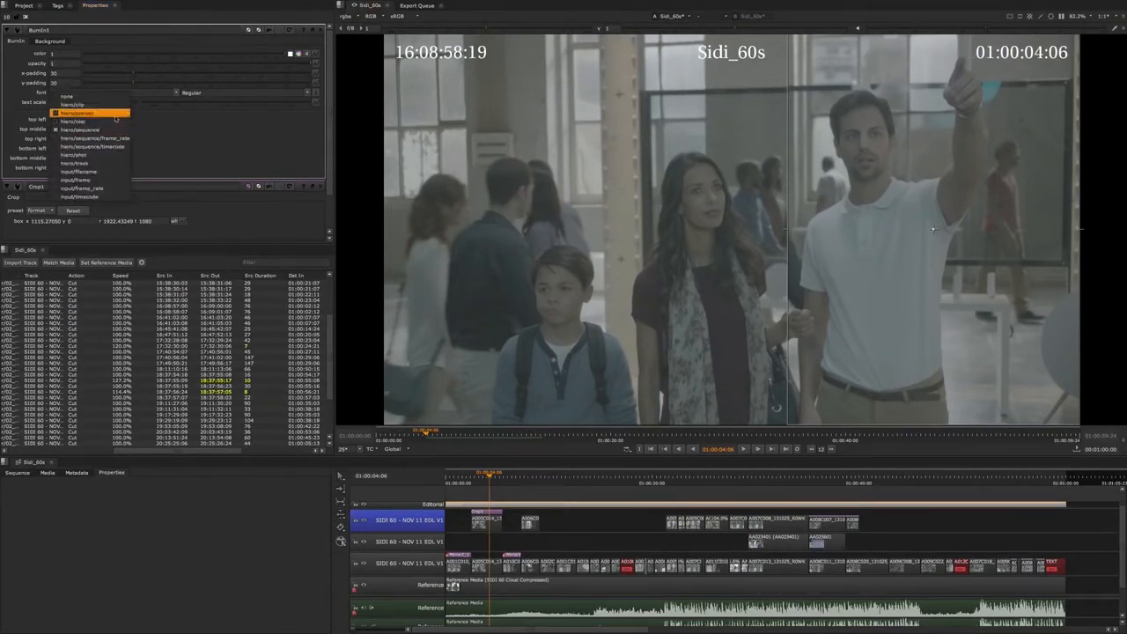
{"action": "left_click", "coordinate": [112, 106]}
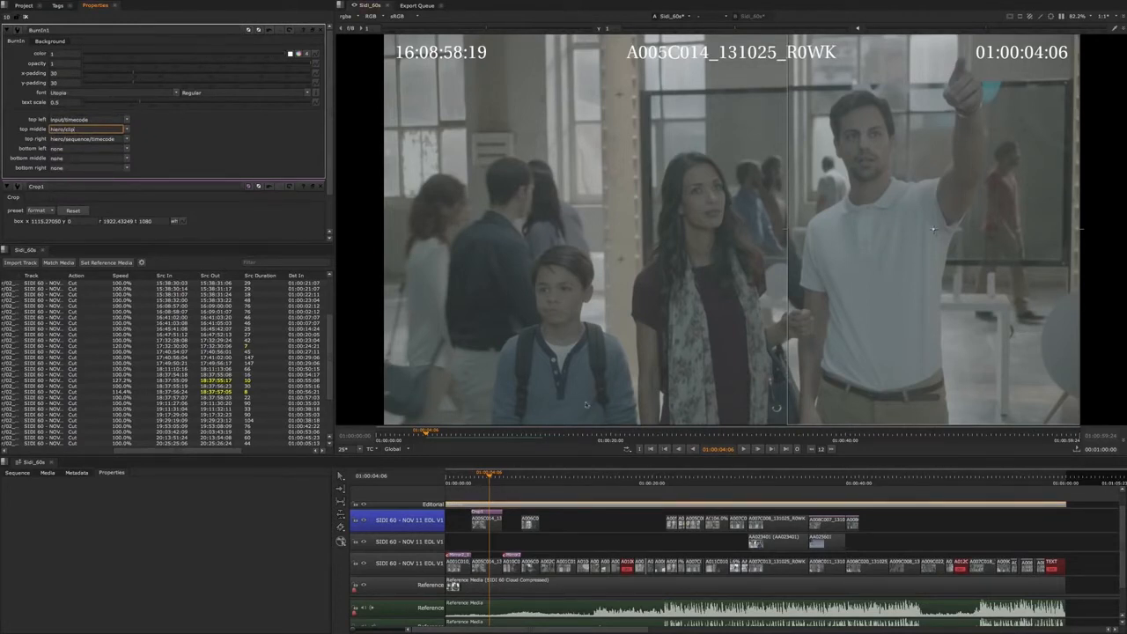
Apply a Burn-In effect to the cropped upper A005C014 clip near the start of the sequence.
{"action": "left_click", "coordinate": [483, 527]}
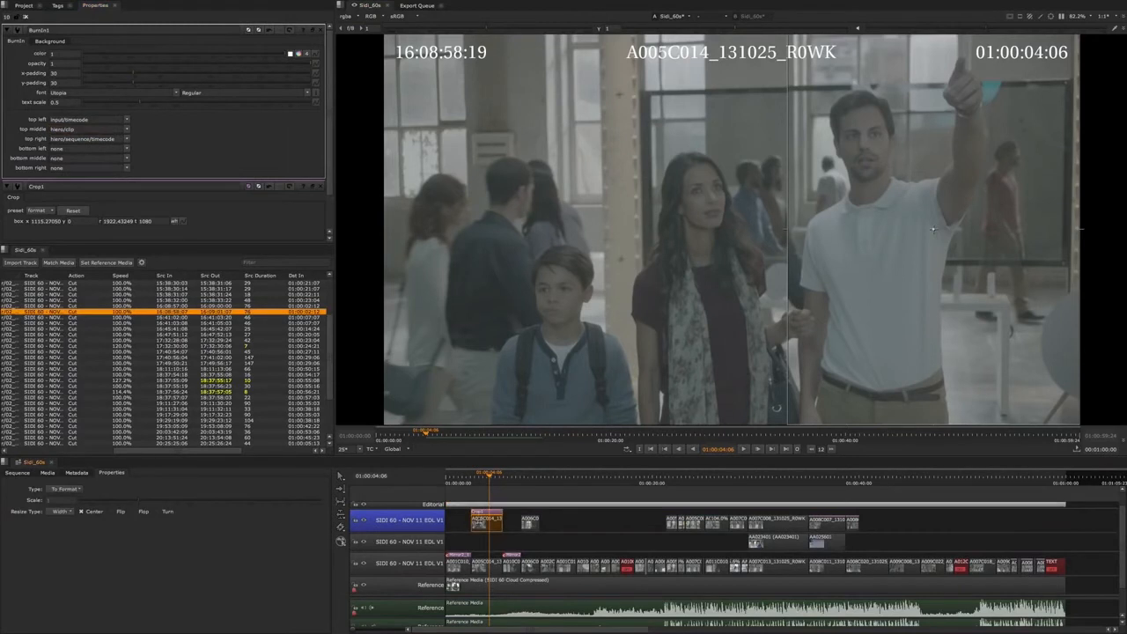
{"action": "right_click", "coordinate": [484, 526]}
{"action": "mouse_move", "coordinate": [518, 526]}
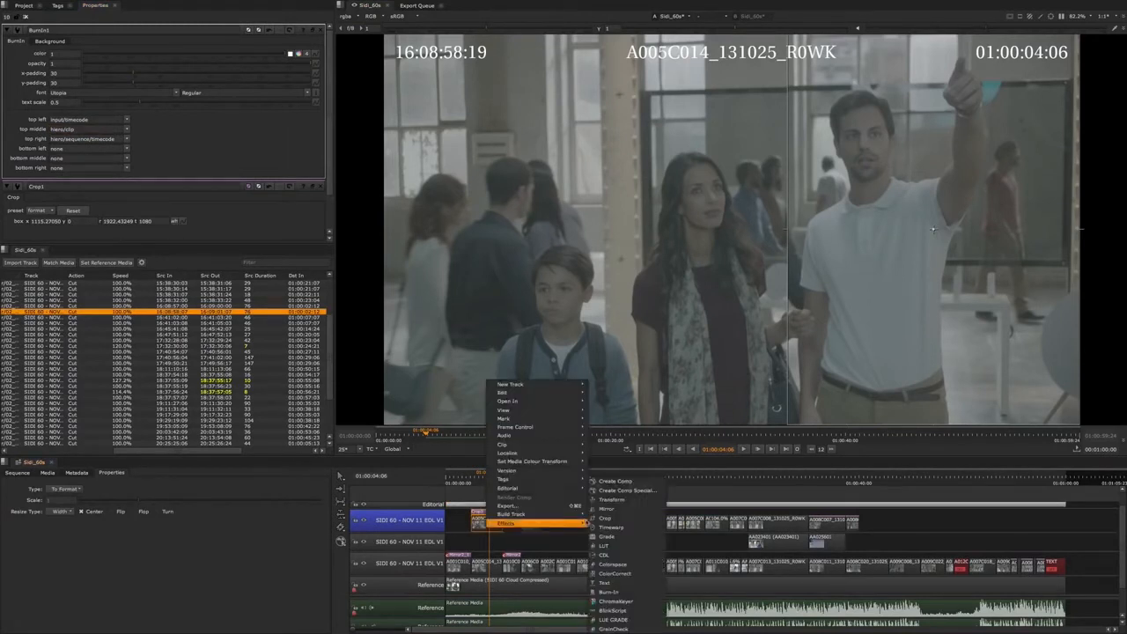
{"action": "left_click", "coordinate": [611, 592]}
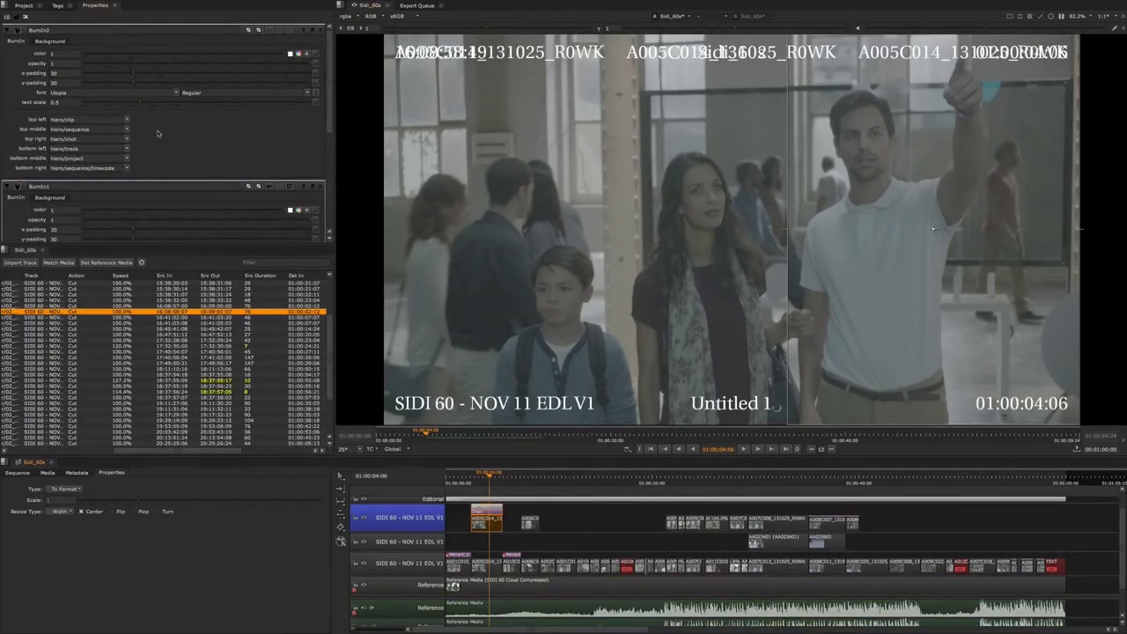
Set the clip burn-in's top left, top middle and top right texts to none.
{"action": "left_click", "coordinate": [126, 121]}
{"action": "left_click", "coordinate": [80, 211]}
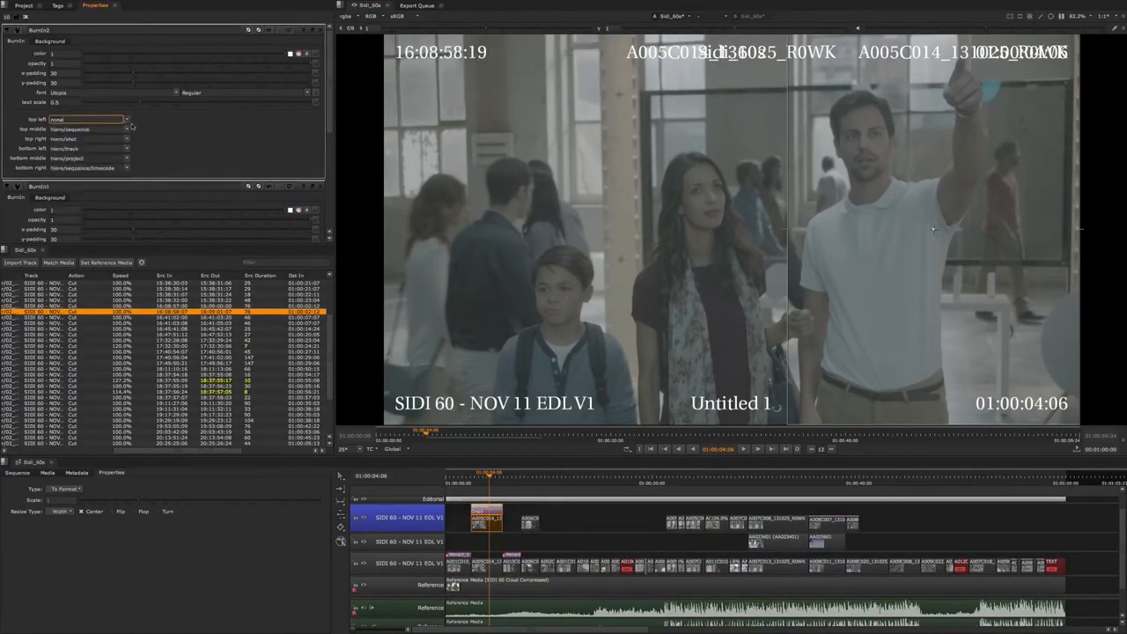
{"action": "left_click", "coordinate": [127, 129]}
{"action": "left_click", "coordinate": [79, 104]}
{"action": "left_click", "coordinate": [127, 139]}
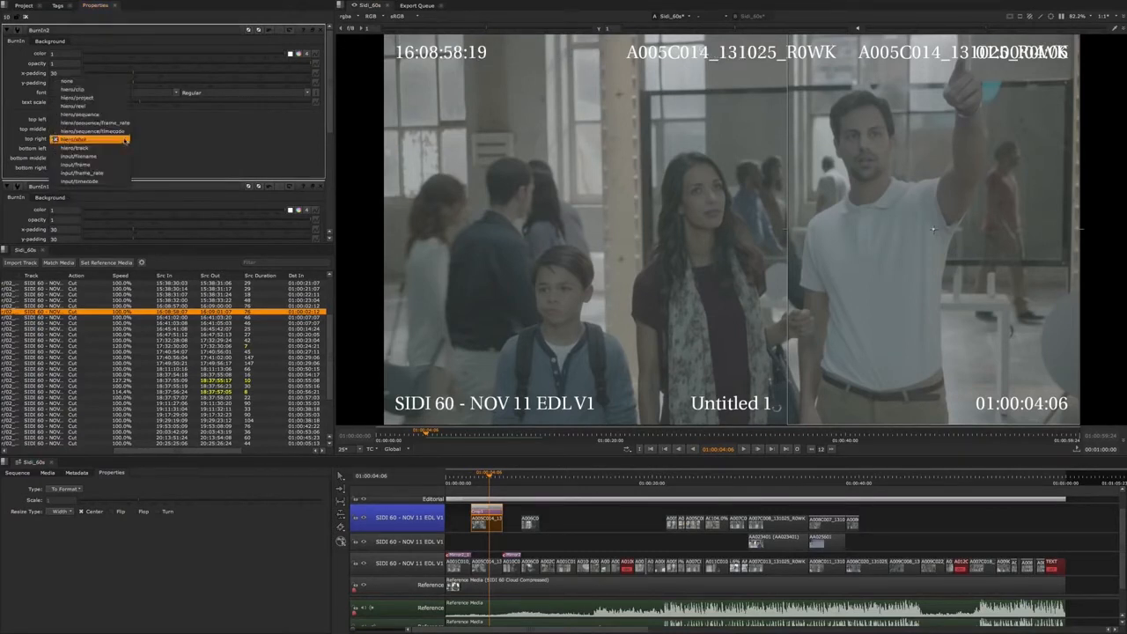
{"action": "left_click", "coordinate": [121, 85]}
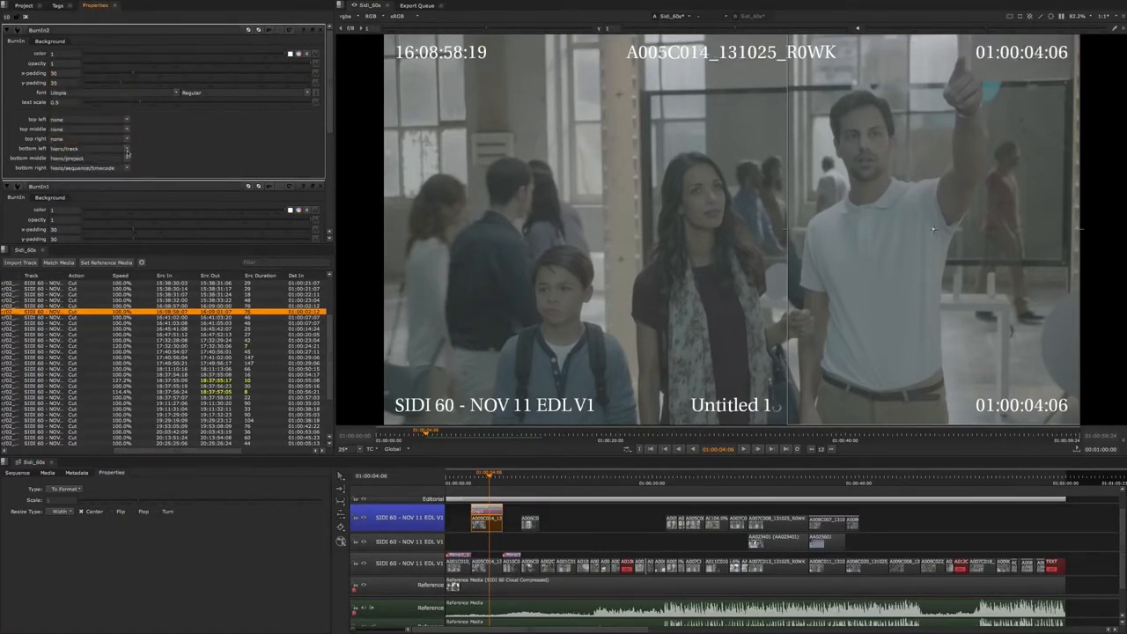
Set the clip burn-in's bottom left text to input/timecode and bottom middle to hiero/clip, keeping hiero/sequence/timecode at bottom right.
{"action": "left_click", "coordinate": [127, 150]}
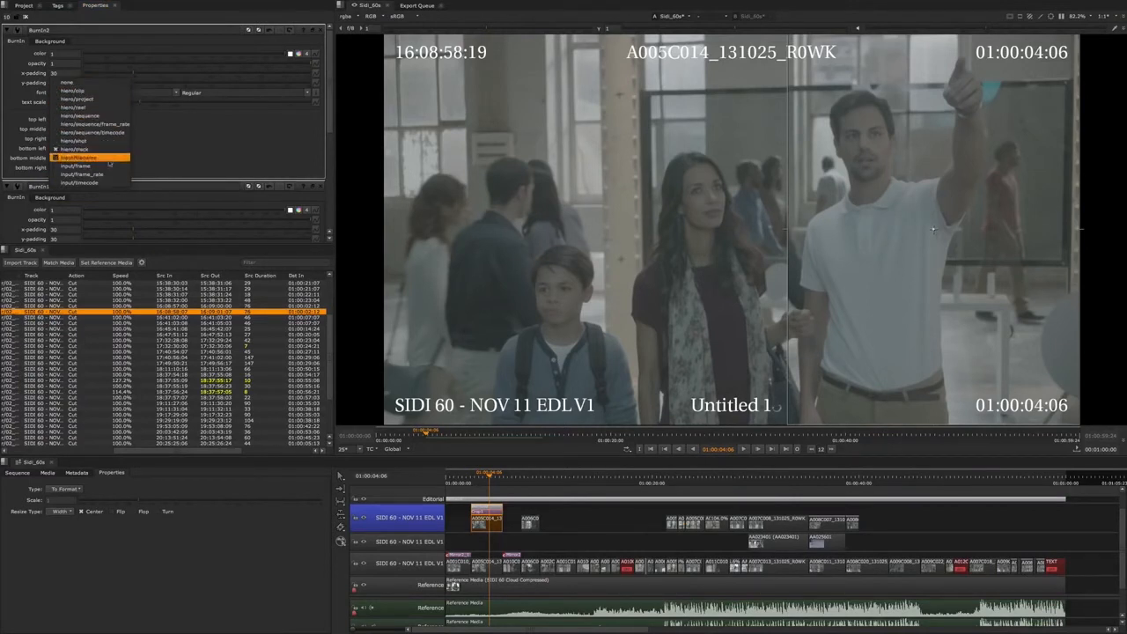
{"action": "left_click", "coordinate": [108, 182]}
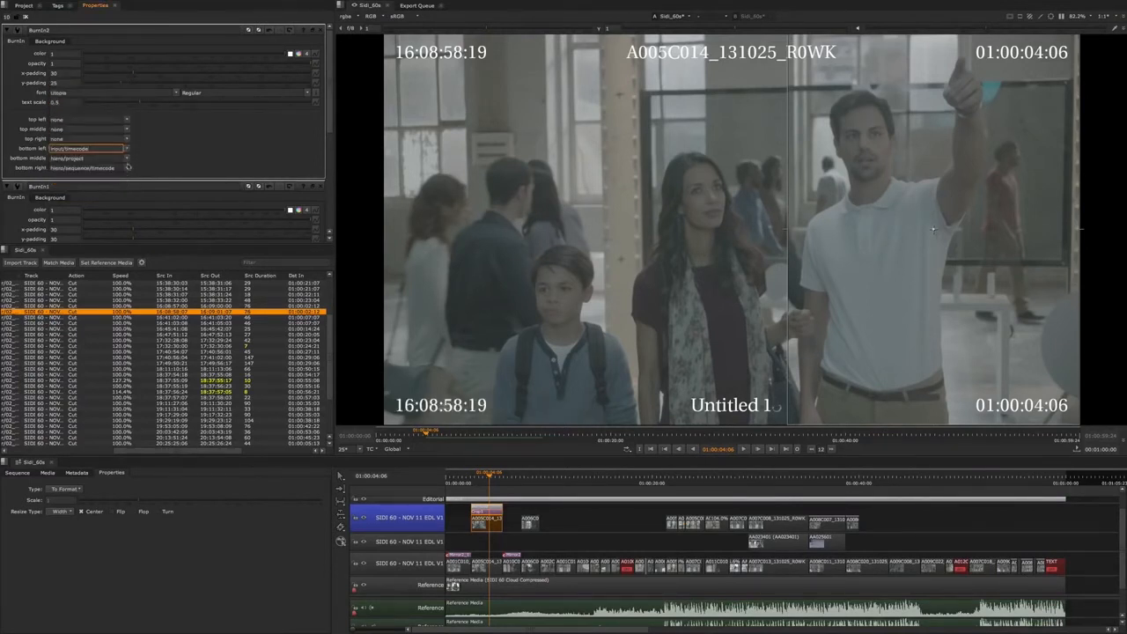
{"action": "left_click", "coordinate": [127, 159]}
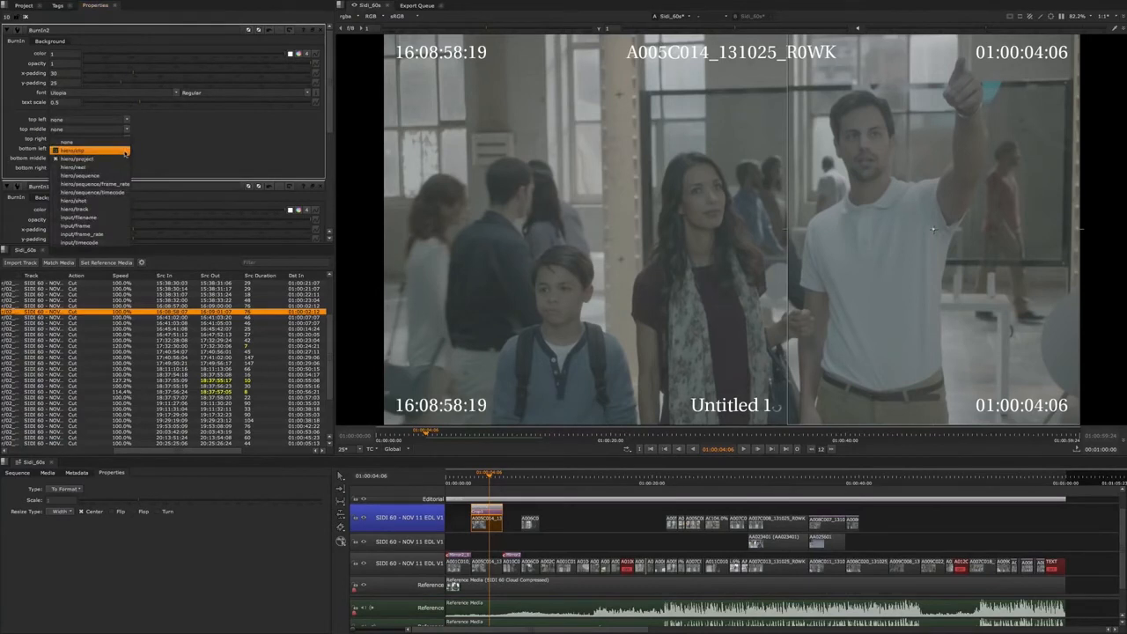
{"action": "left_click", "coordinate": [126, 152]}
{"action": "left_click", "coordinate": [128, 168]}
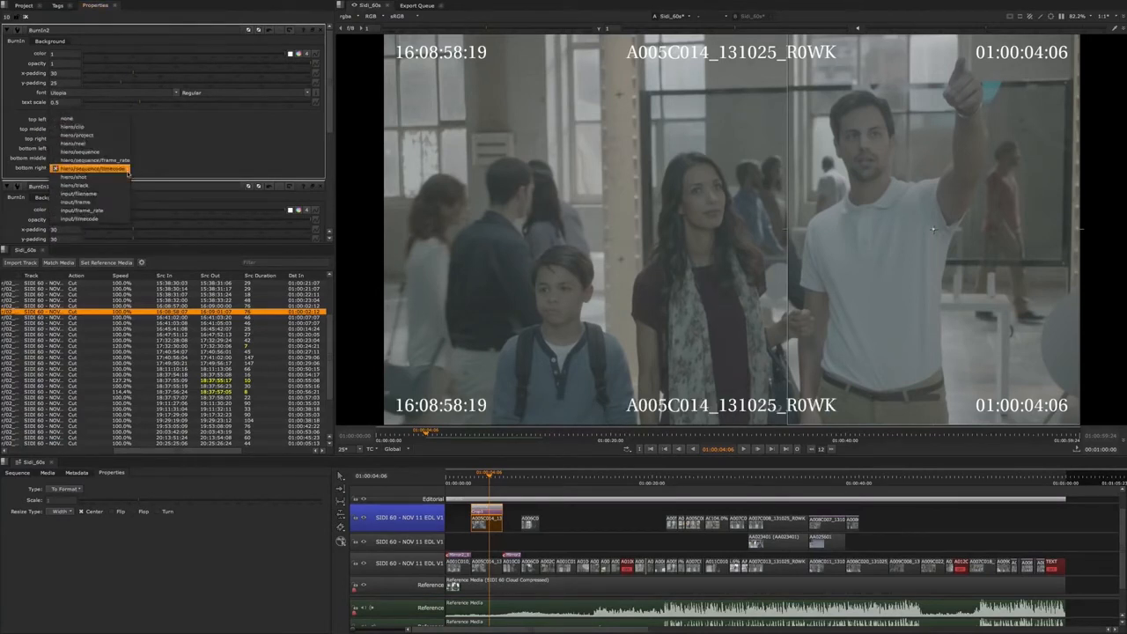
{"action": "left_click", "coordinate": [128, 168]}
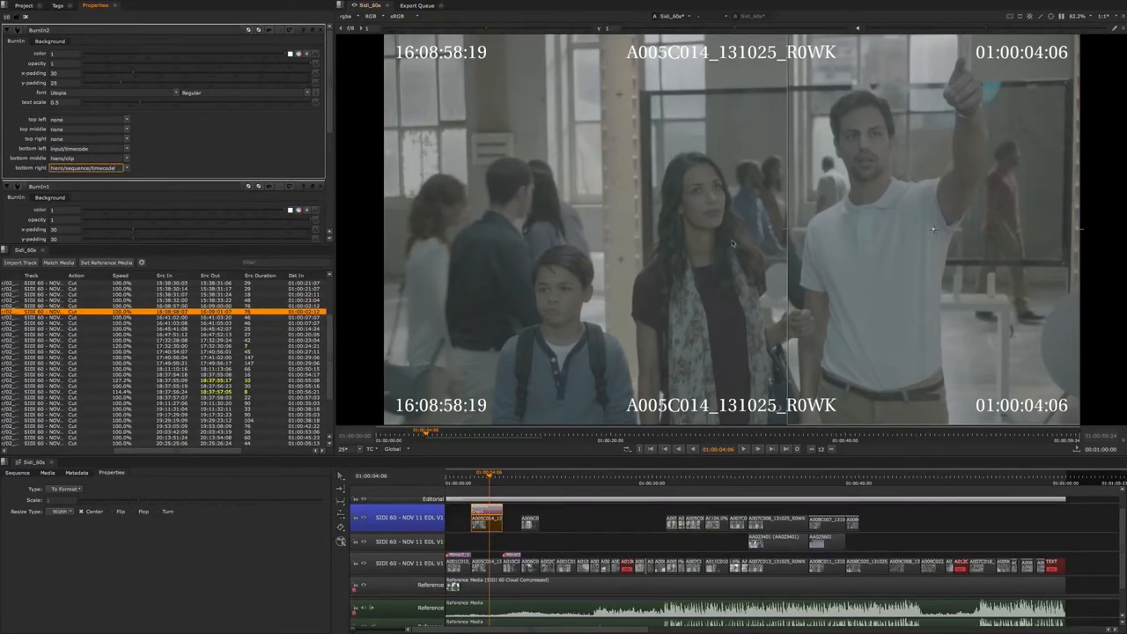
Scrub through the A005C014 split-screen shot to check its burn-ins, and move the playhead to the A005C004 clip at 01:00:23:21.
{"action": "left_click", "coordinate": [519, 491]}
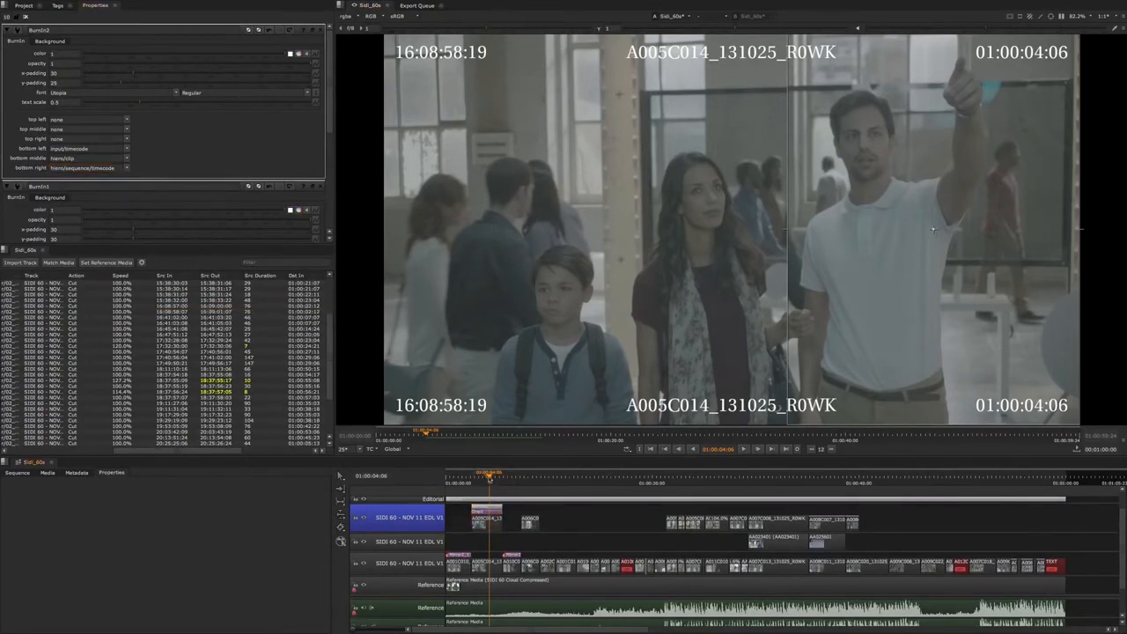
{"action": "left_click", "coordinate": [482, 475]}
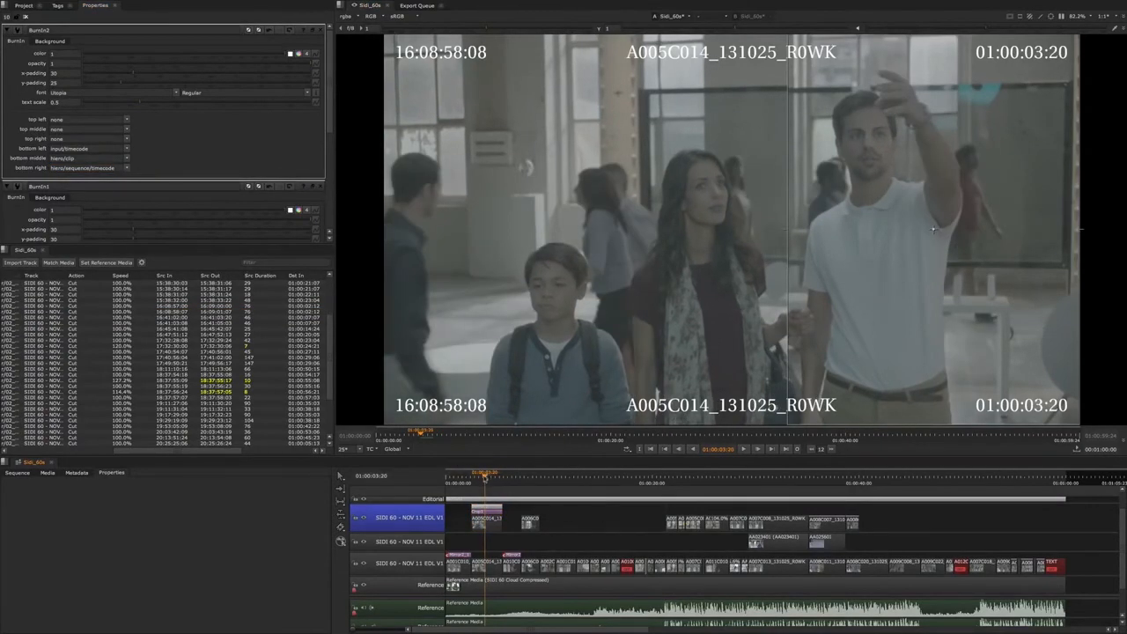
{"action": "left_click", "coordinate": [479, 476]}
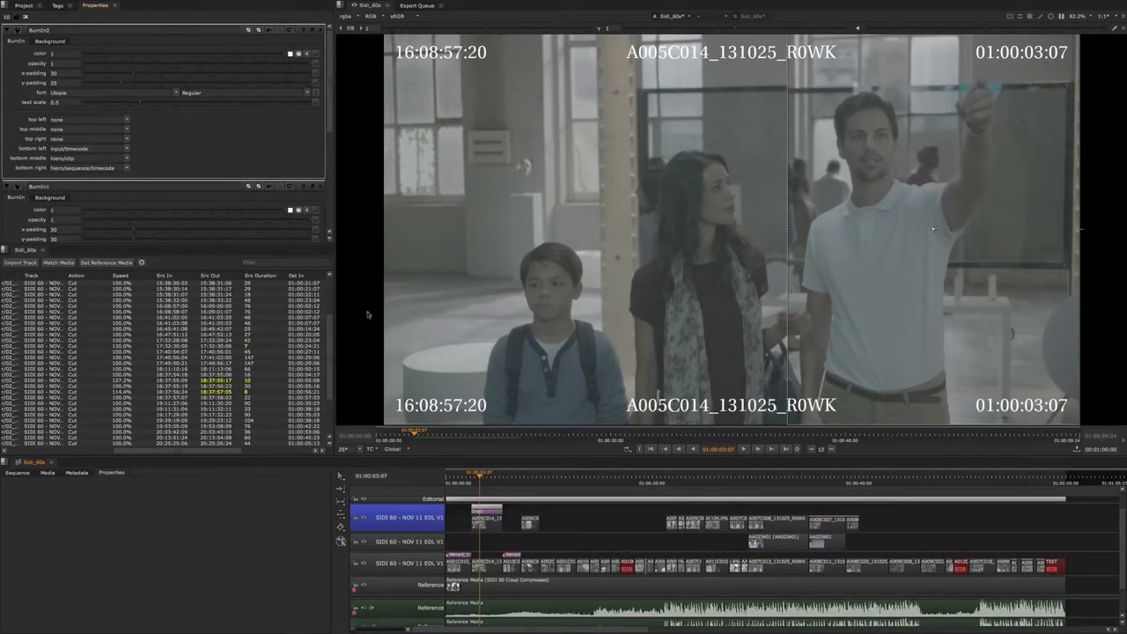
{"action": "left_click_drag", "start_coordinate": [480, 474], "coordinate": [691, 473]}
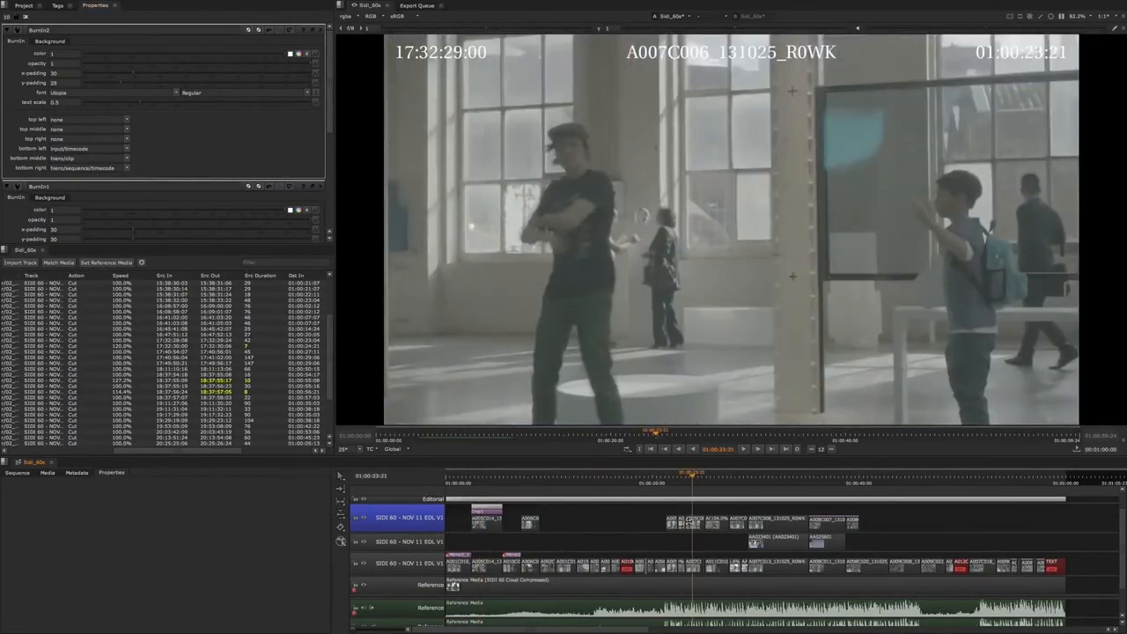
Save the clip burn-in's settings as a preset named BurnIn/blendTRacks in the root presets menu.
{"action": "left_click", "coordinate": [17, 32]}
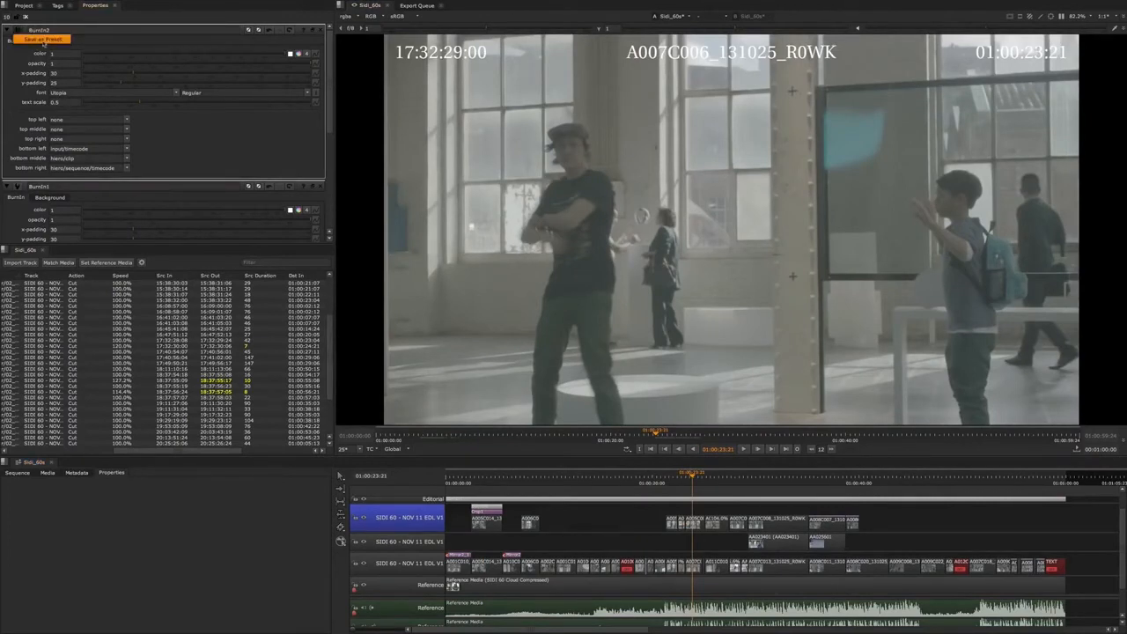
{"action": "left_click", "coordinate": [39, 40]}
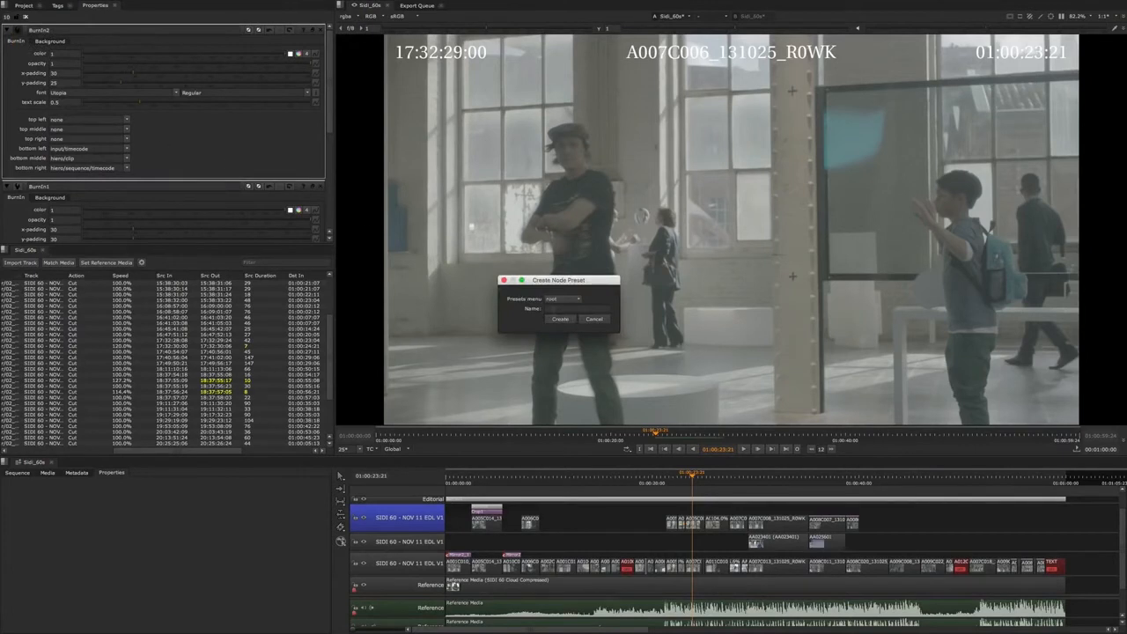
{"action": "left_click", "coordinate": [560, 306]}
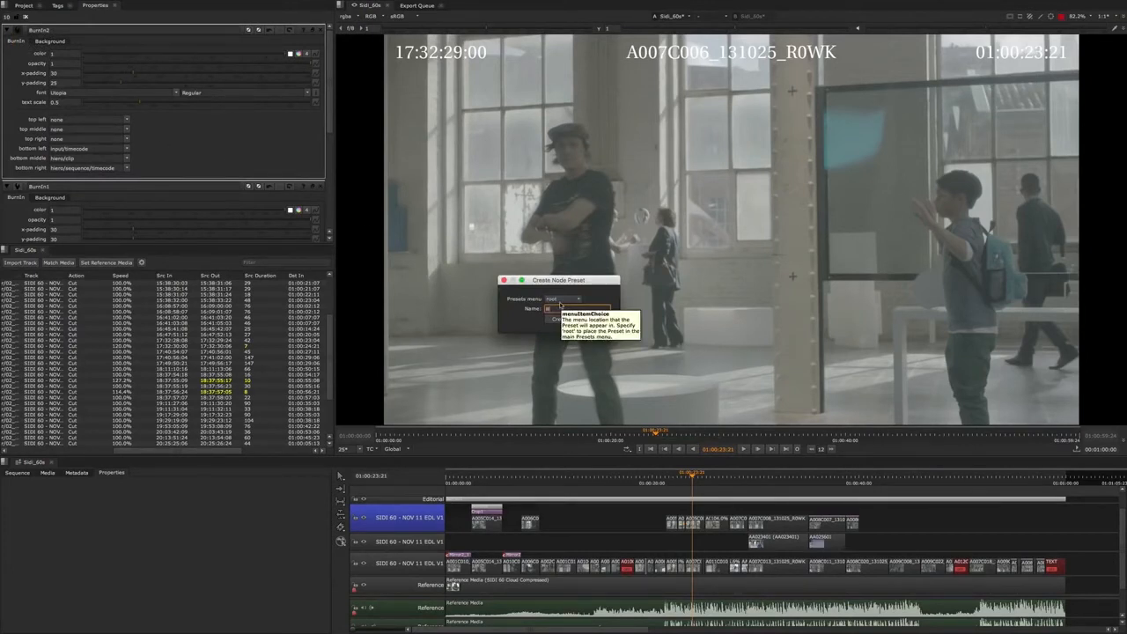
{"action": "type", "text": "rnIn/blendTracks"}
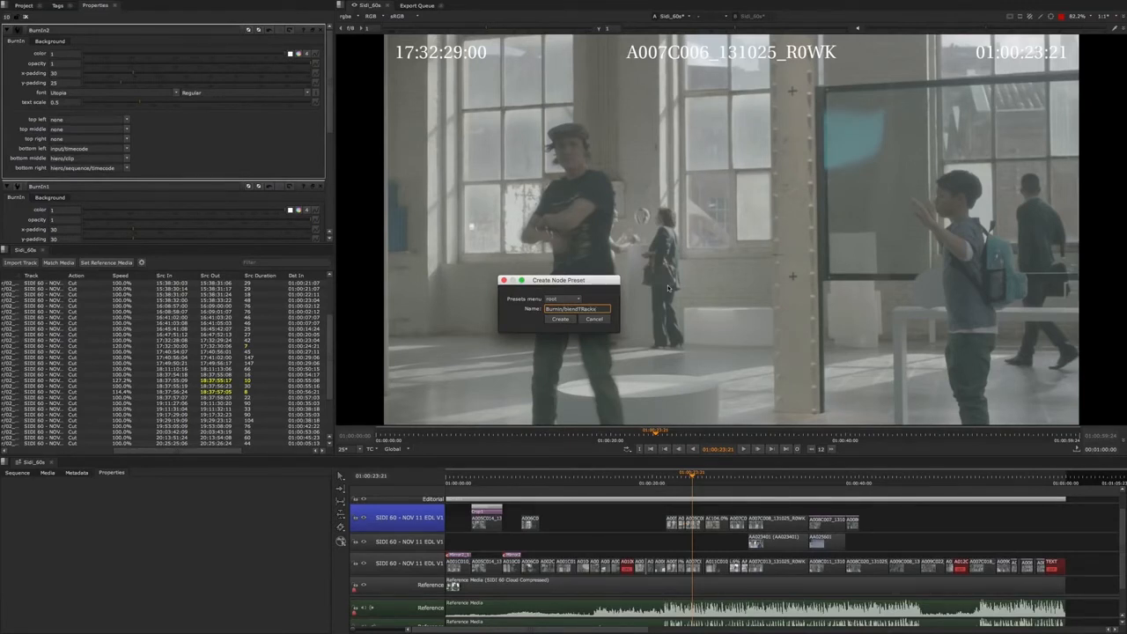
{"action": "left_click", "coordinate": [561, 320]}
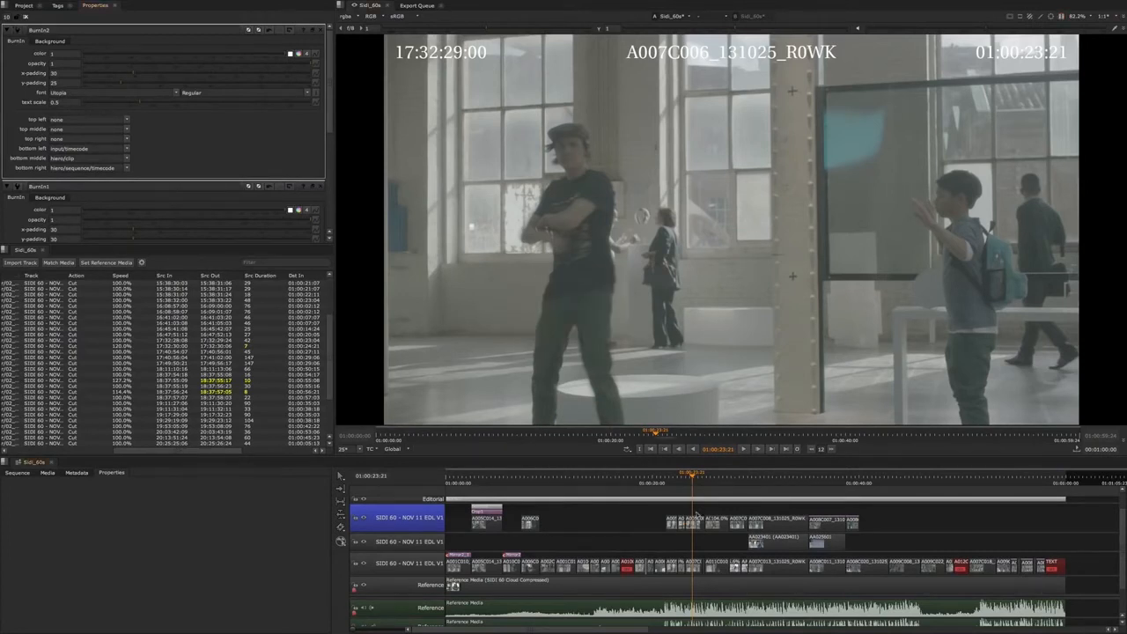
Apply a Burn-In effect to the upper A005C004 clip at the playhead and load the blendTRacks preset into it.
{"action": "left_click", "coordinate": [694, 519]}
{"action": "right_click", "coordinate": [696, 526]}
{"action": "mouse_move", "coordinate": [708, 523]}
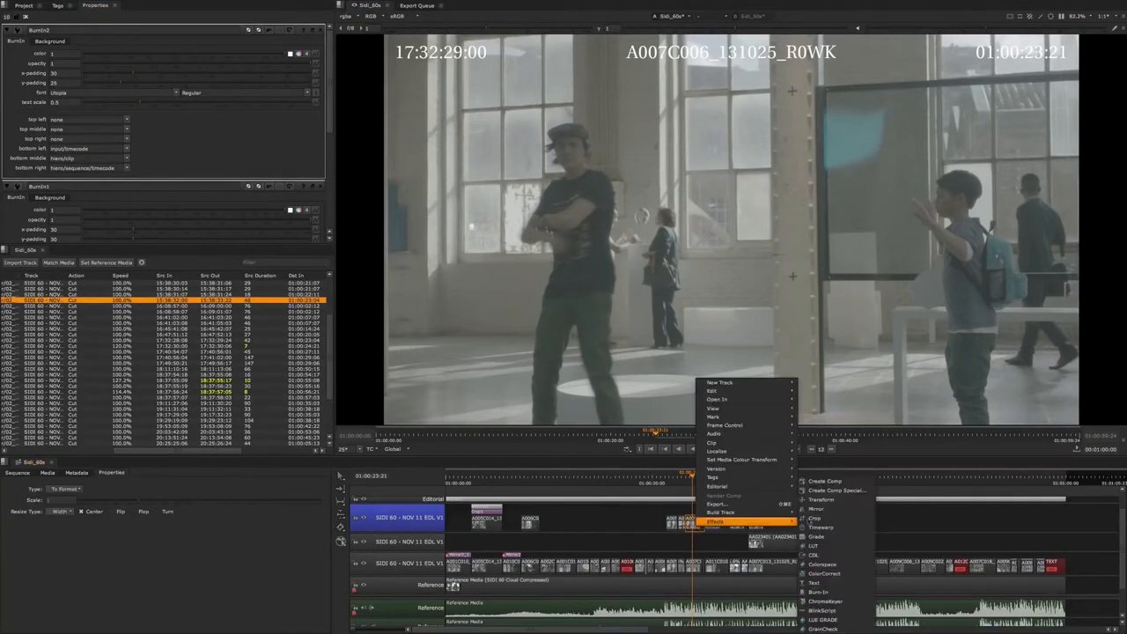
{"action": "left_click", "coordinate": [833, 597]}
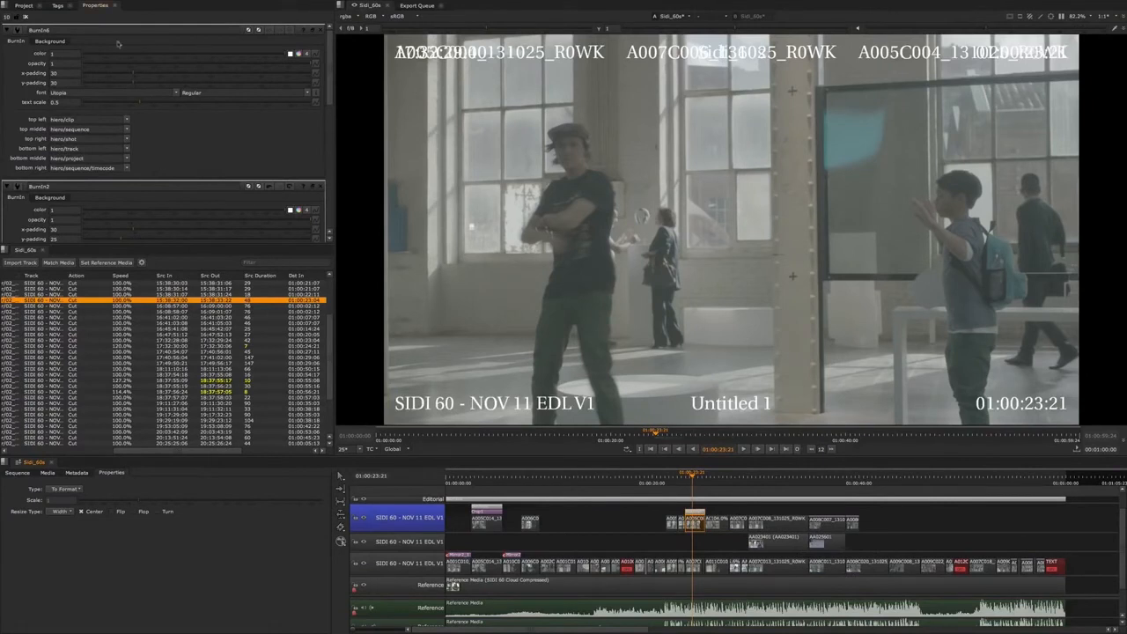
{"action": "left_click", "coordinate": [14, 31]}
{"action": "mouse_move", "coordinate": [46, 50]}
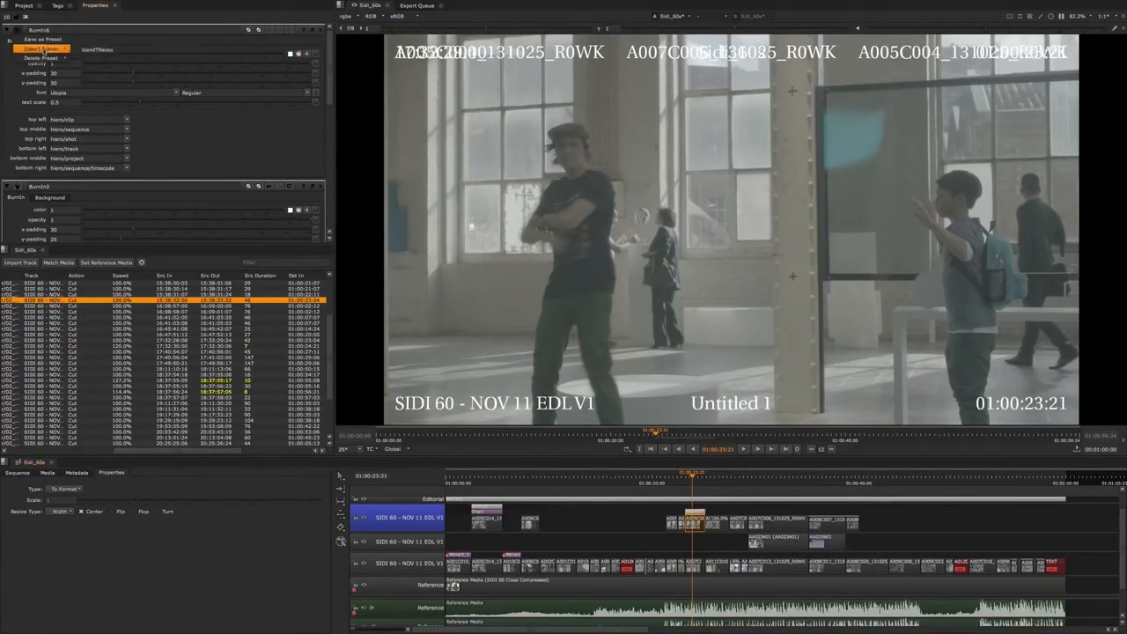
{"action": "left_click", "coordinate": [102, 52]}
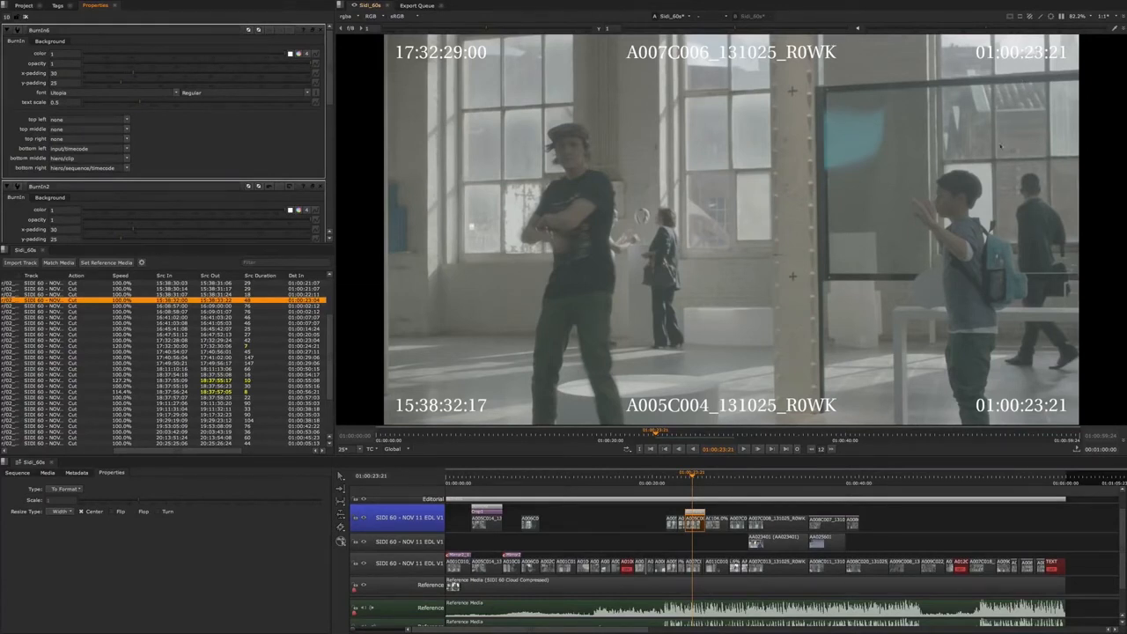
Compare the sequence with the Reference track at 01:00:24:01 using the viewer wipe, and adjust the wipe.
{"action": "mouse_move", "coordinate": [693, 480]}
{"action": "left_mouse_down"}
{"action": "mouse_move", "coordinate": [704, 479]}
{"action": "mouse_move", "coordinate": [694, 477]}
{"action": "left_mouse_up"}
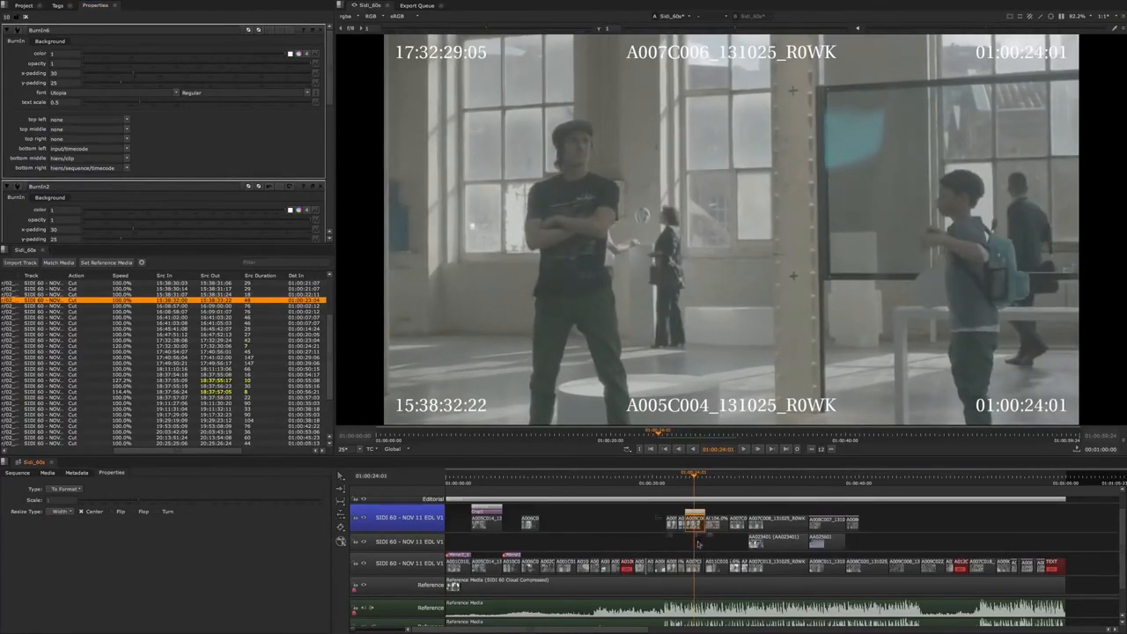
{"action": "left_click", "coordinate": [407, 585]}
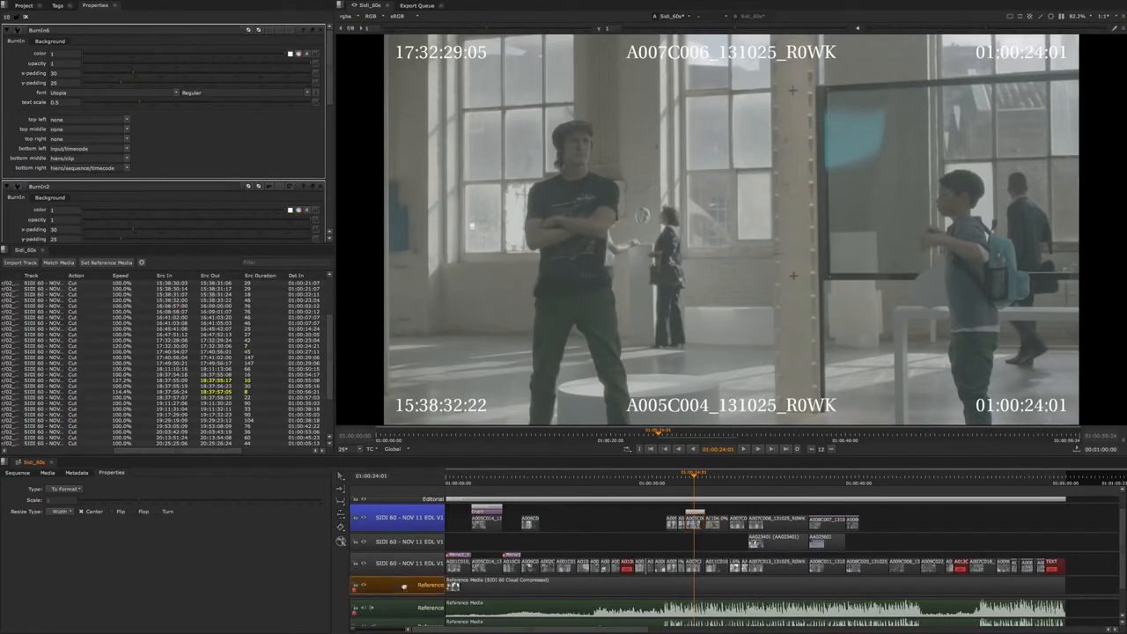
{"action": "key", "text": "w"}
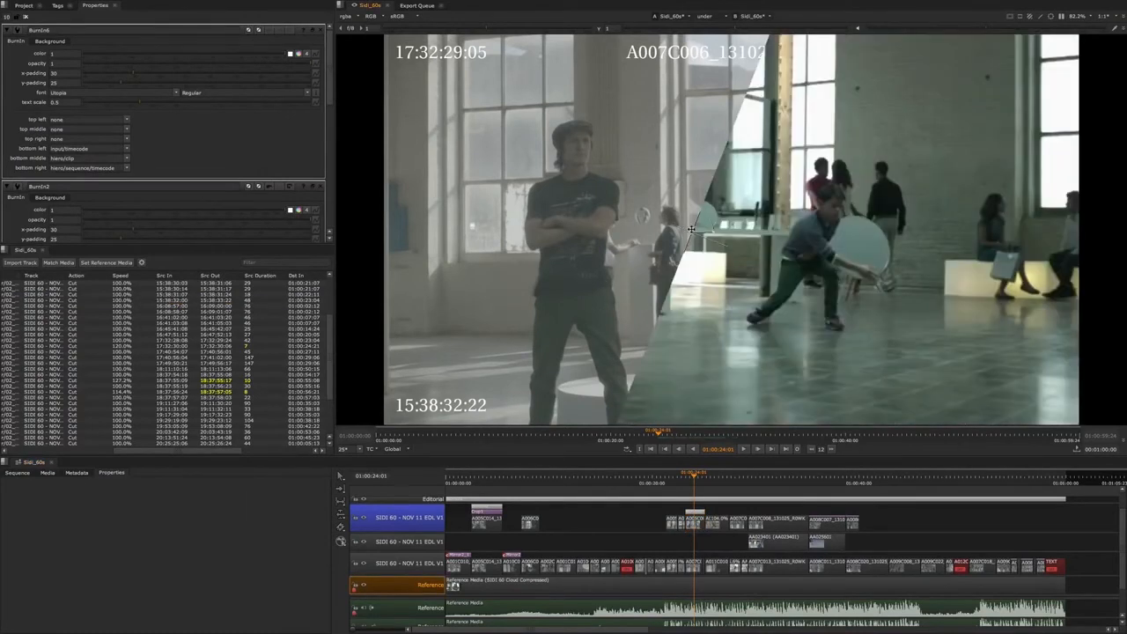
{"action": "left_click_drag", "start_coordinate": [692, 232], "coordinate": [732, 373]}
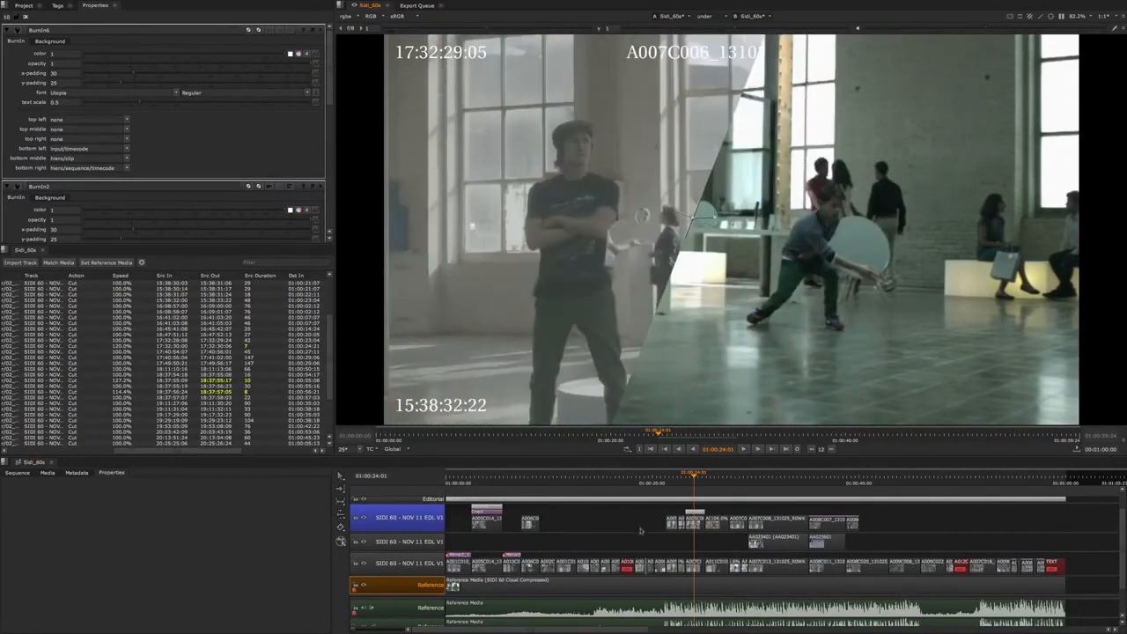
Apply a Crop effect to the upper A005C004 clip and pull the crop's right edge in to about 763.
{"action": "left_click", "coordinate": [692, 528]}
{"action": "right_click", "coordinate": [695, 527]}
{"action": "mouse_move", "coordinate": [711, 523]}
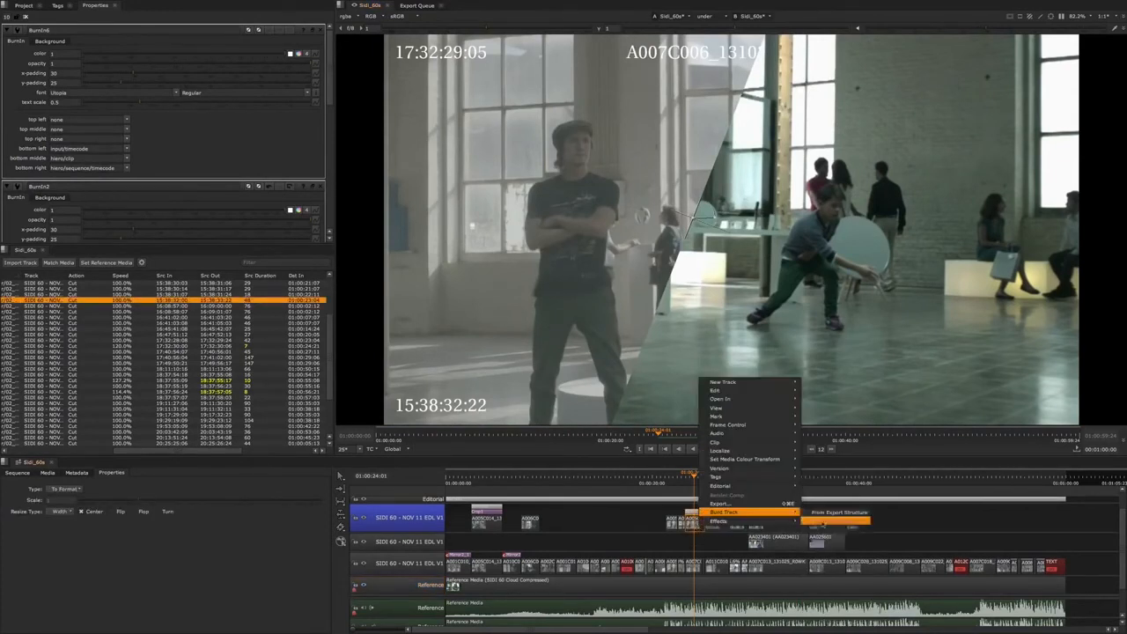
{"action": "left_click", "coordinate": [819, 519]}
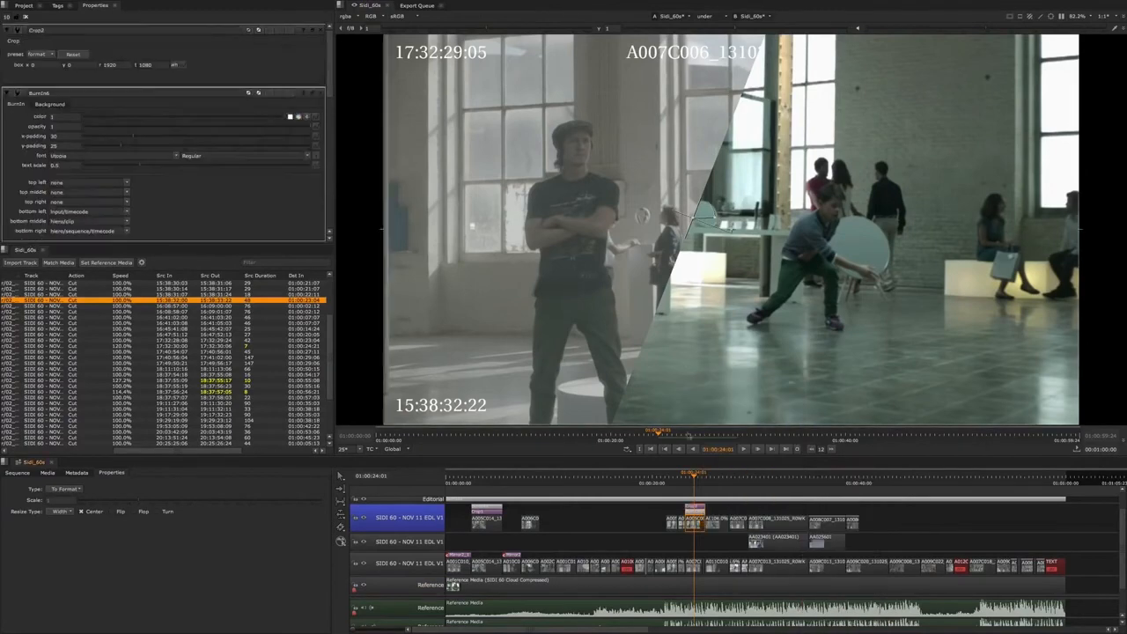
{"action": "left_click_drag", "start_coordinate": [789, 265], "coordinate": [659, 249]}
{"action": "left_click_drag", "start_coordinate": [590, 247], "coordinate": [614, 267]}
Tighten the crop around the standing man by bringing its top edge down to about 928 and its left edge in to about 302.
{"action": "scroll", "coordinate": [554, 251], "scroll_direction": "down", "scroll_amount": 3}
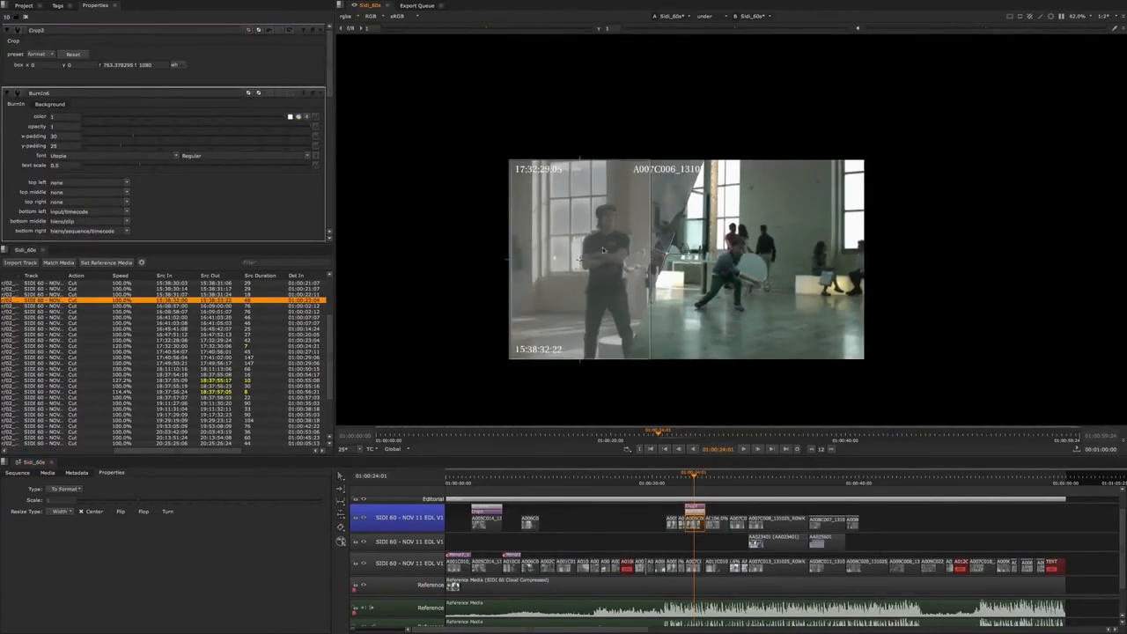
{"action": "scroll", "coordinate": [581, 251], "scroll_direction": "up", "scroll_amount": 3}
{"action": "scroll", "coordinate": [602, 250], "scroll_direction": "down", "scroll_amount": 2}
{"action": "scroll", "coordinate": [603, 250], "scroll_direction": "up", "scroll_amount": 2}
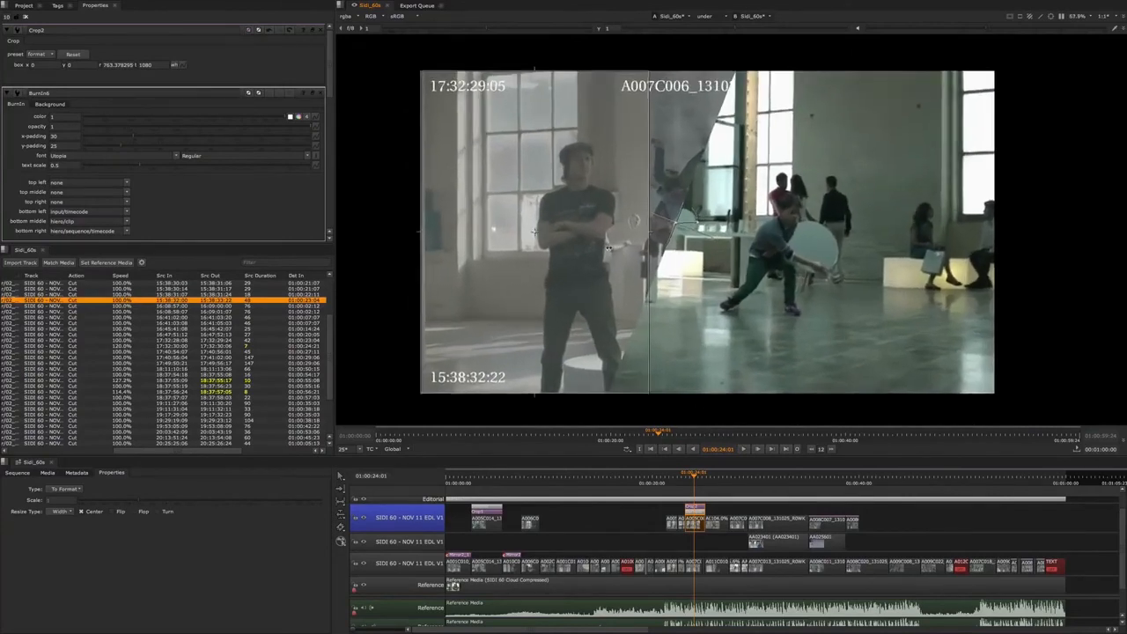
{"action": "scroll", "coordinate": [601, 273], "scroll_direction": "down", "scroll_amount": 1}
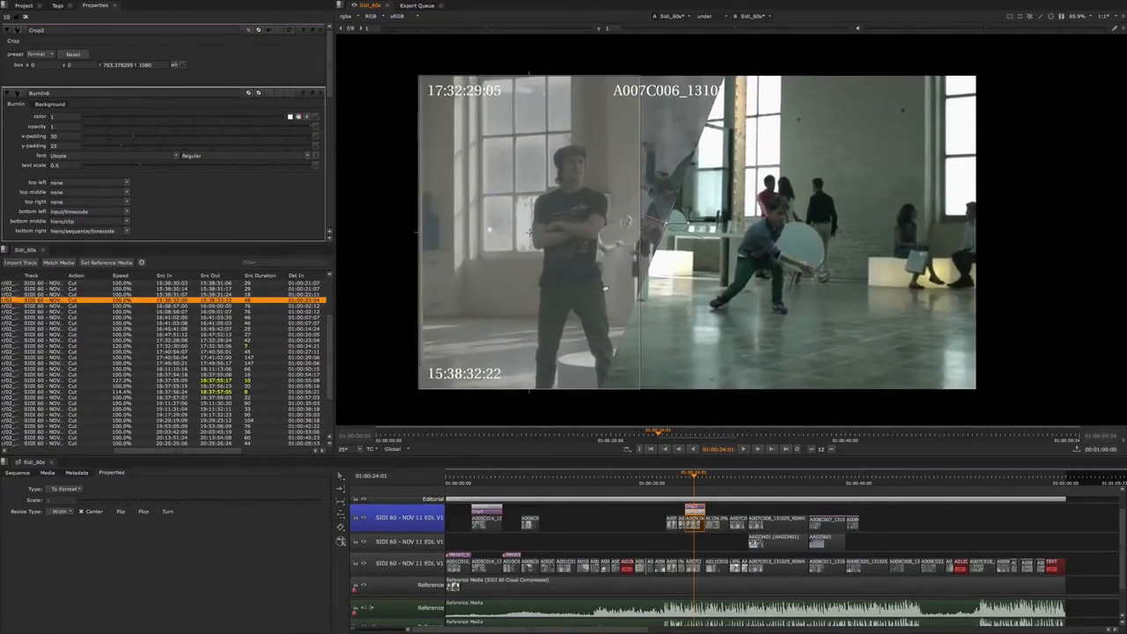
{"action": "scroll", "coordinate": [600, 299], "scroll_direction": "up", "scroll_amount": 2}
{"action": "scroll", "coordinate": [608, 291], "scroll_direction": "down", "scroll_amount": 1}
{"action": "scroll", "coordinate": [614, 284], "scroll_direction": "up", "scroll_amount": 2}
{"action": "scroll", "coordinate": [614, 284], "scroll_direction": "down", "scroll_amount": 2}
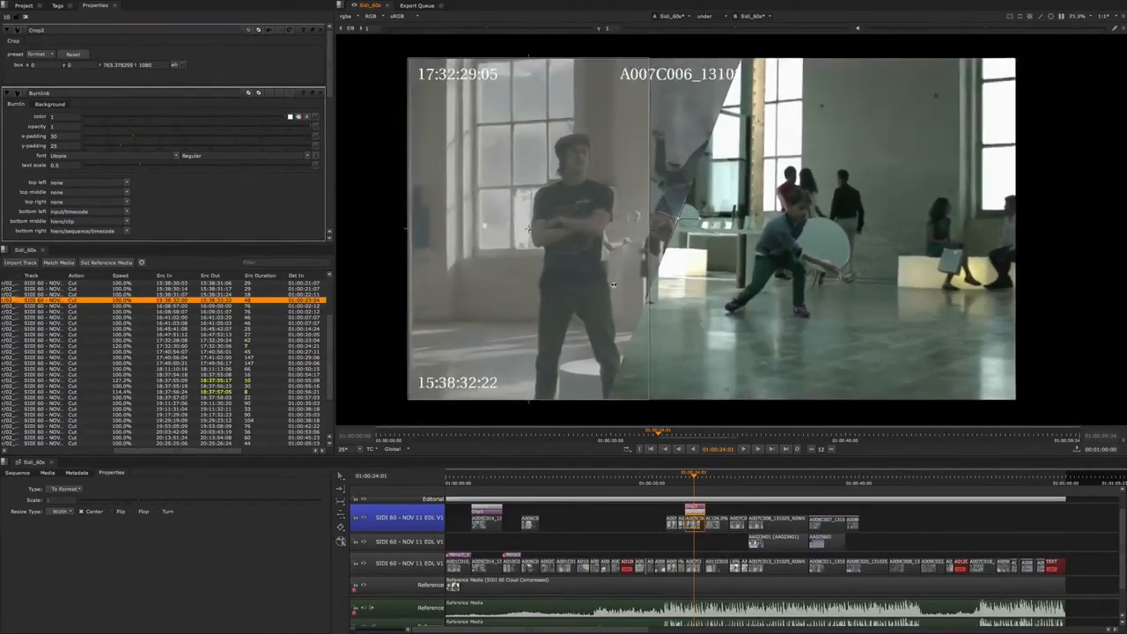
{"action": "scroll", "coordinate": [611, 284], "scroll_direction": "up", "scroll_amount": 2}
{"action": "scroll", "coordinate": [608, 283], "scroll_direction": "down", "scroll_amount": 1}
{"action": "scroll", "coordinate": [608, 283], "scroll_direction": "up", "scroll_amount": 2}
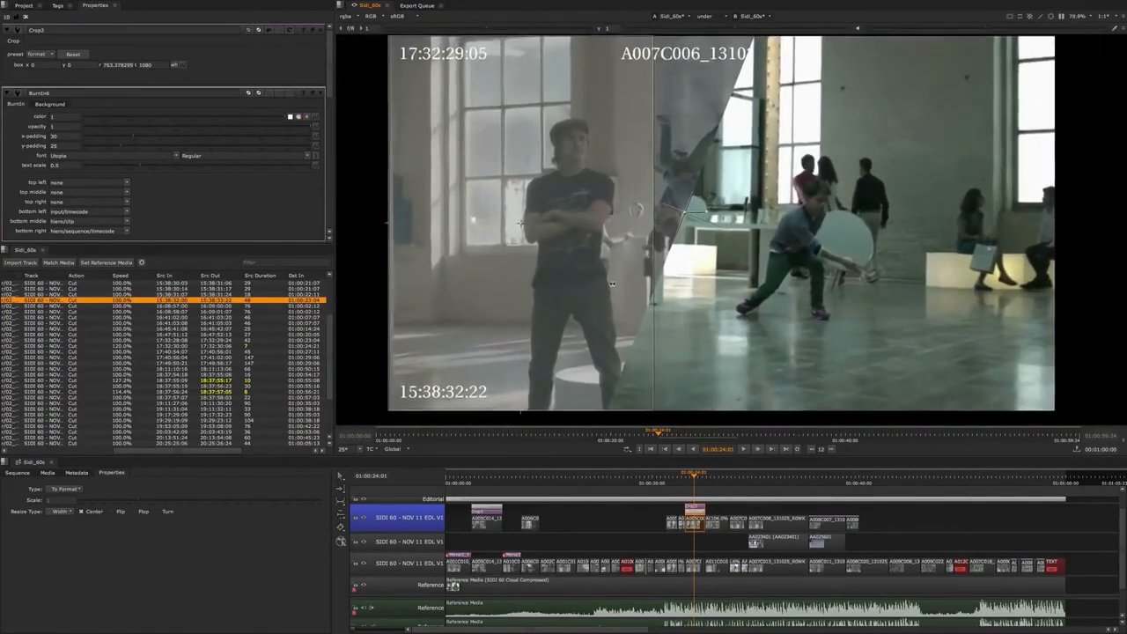
{"action": "scroll", "coordinate": [604, 264], "scroll_direction": "down", "scroll_amount": 3}
{"action": "left_click_drag", "start_coordinate": [534, 75], "coordinate": [533, 119]}
{"action": "left_click_drag", "start_coordinate": [421, 259], "coordinate": [510, 255]}
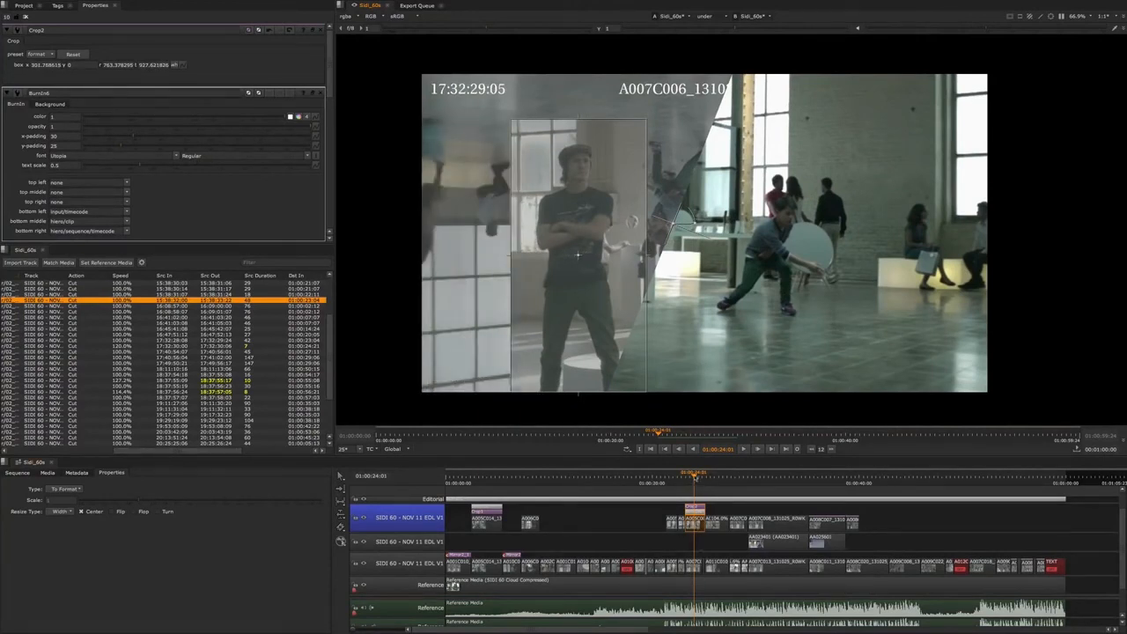
Move the playhead to 01:00:24:06 and rename the topmost SIDI 60 video track as Animation Reference.
{"action": "left_click", "coordinate": [696, 477]}
{"action": "double_click", "coordinate": [415, 520]}
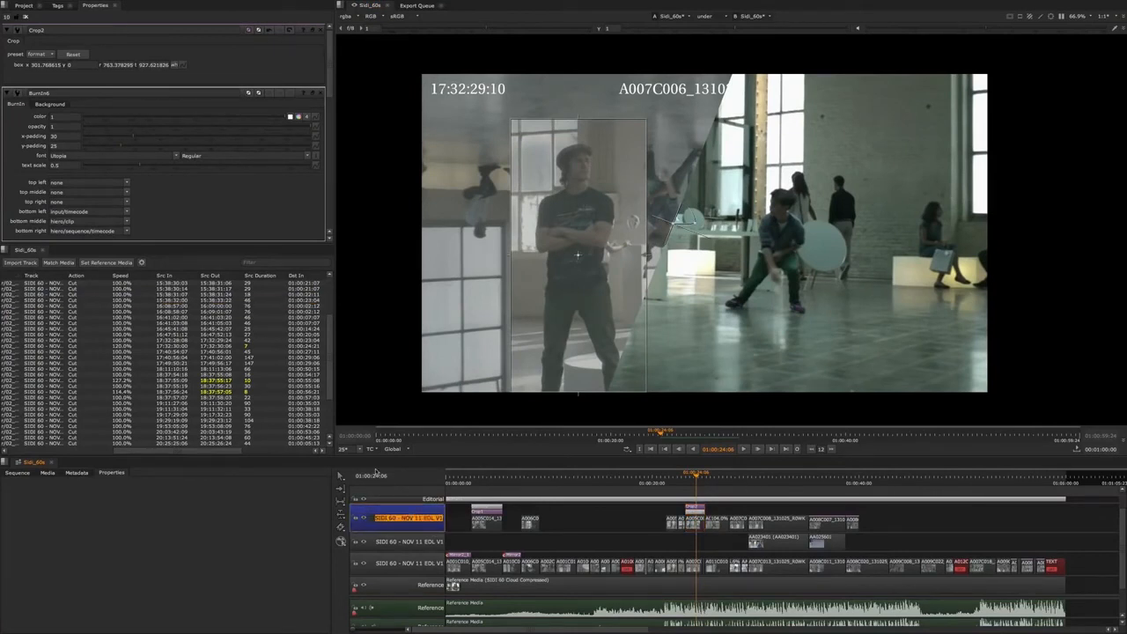
{"action": "type", "text": "Animati"}
{"action": "left_click", "coordinate": [603, 518]}
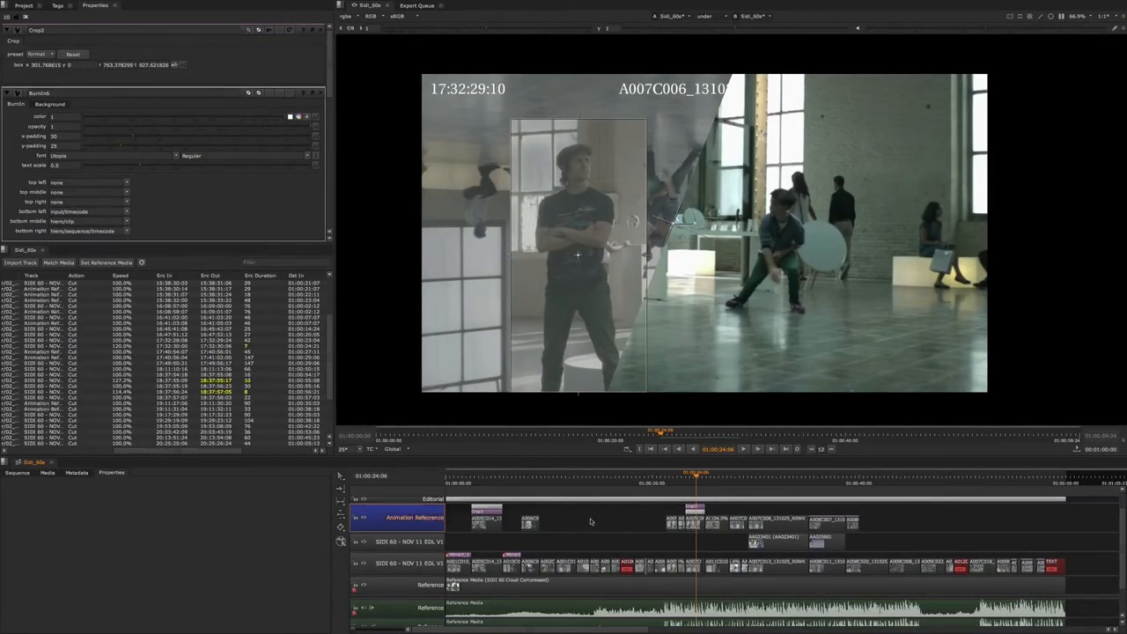
Turn off the reference wipe and reorder the A005C004 clip's effects so the Burn-In sits above the Crop.
{"action": "key", "text": "w"}
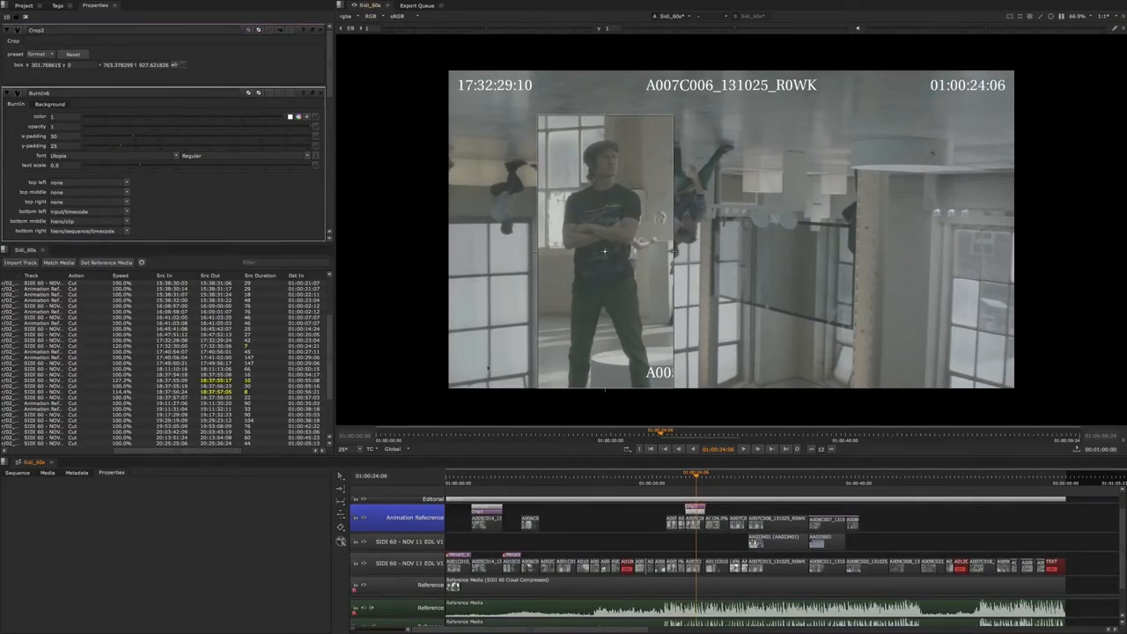
{"action": "scroll", "coordinate": [706, 512], "scroll_direction": "up", "scroll_amount": 3}
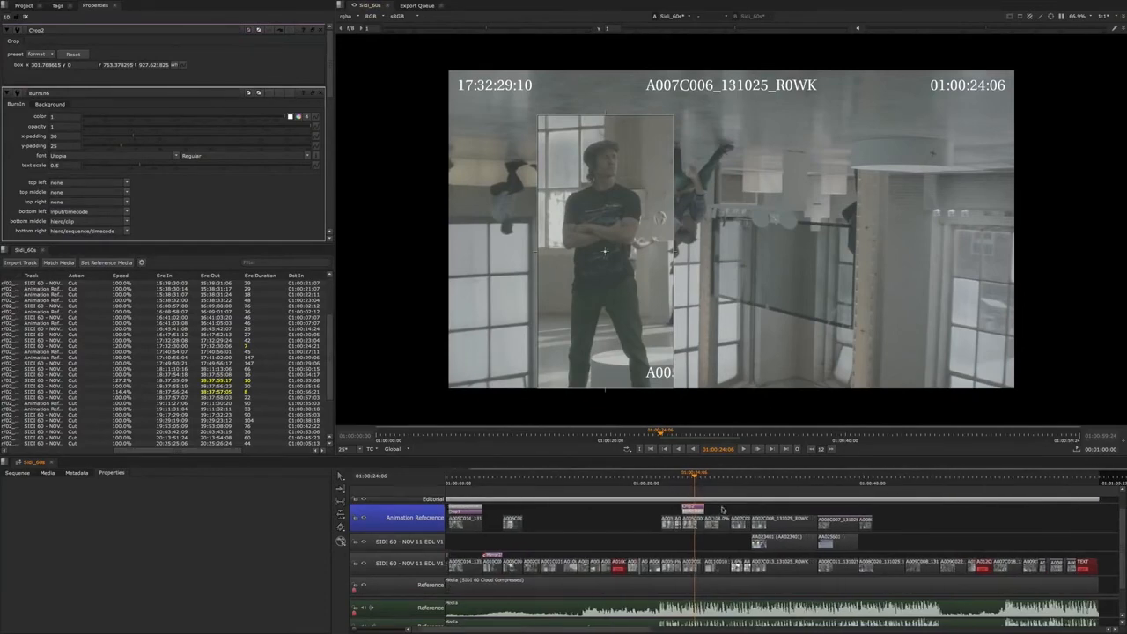
{"action": "scroll", "coordinate": [706, 513], "scroll_direction": "up", "scroll_amount": 3}
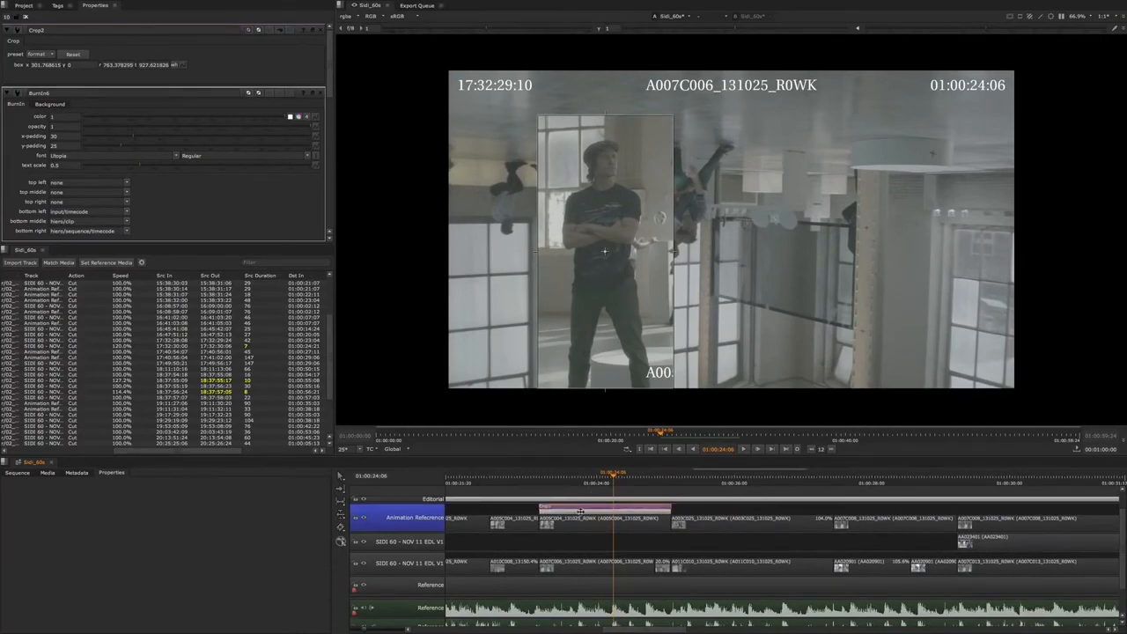
{"action": "mouse_move", "coordinate": [580, 505]}
{"action": "left_mouse_down"}
{"action": "mouse_move", "coordinate": [583, 515]}
{"action": "mouse_move", "coordinate": [580, 500]}
{"action": "mouse_move", "coordinate": [593, 504]}
{"action": "left_mouse_up"}
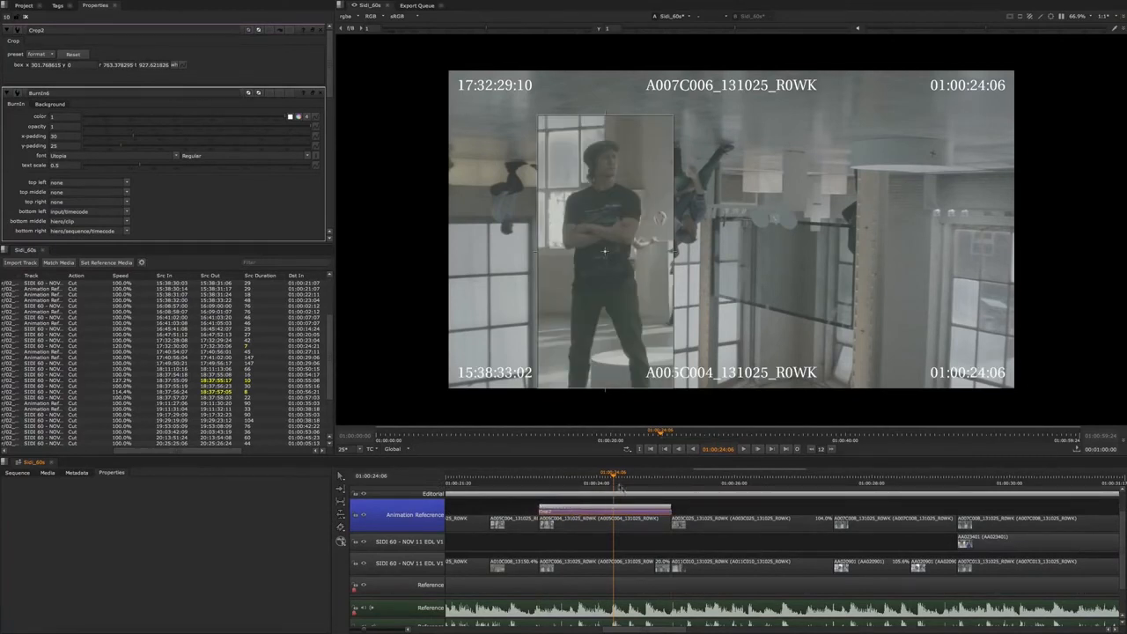
Scrub back through the cropped A005C004 clip to check its burn-ins and view the wider sequence.
{"action": "left_click_drag", "start_coordinate": [614, 481], "coordinate": [606, 481]}
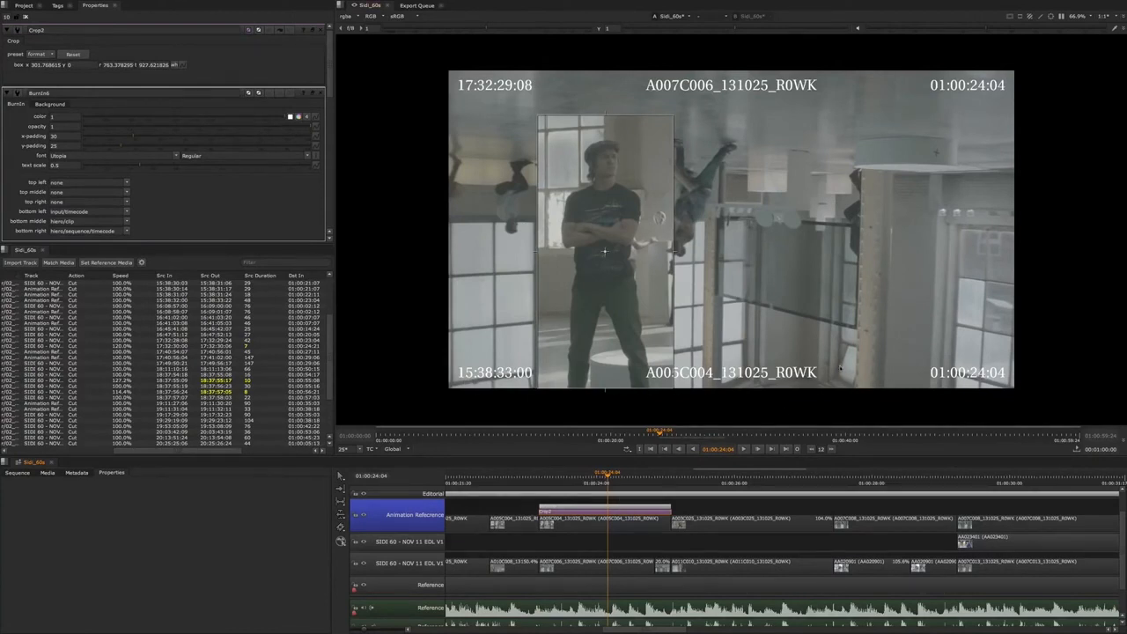
{"action": "mouse_move", "coordinate": [607, 481]}
{"action": "left_mouse_down"}
{"action": "mouse_move", "coordinate": [543, 482]}
{"action": "mouse_move", "coordinate": [600, 481]}
{"action": "left_mouse_up"}
{"action": "scroll", "coordinate": [618, 550], "scroll_direction": "down", "scroll_amount": 5}
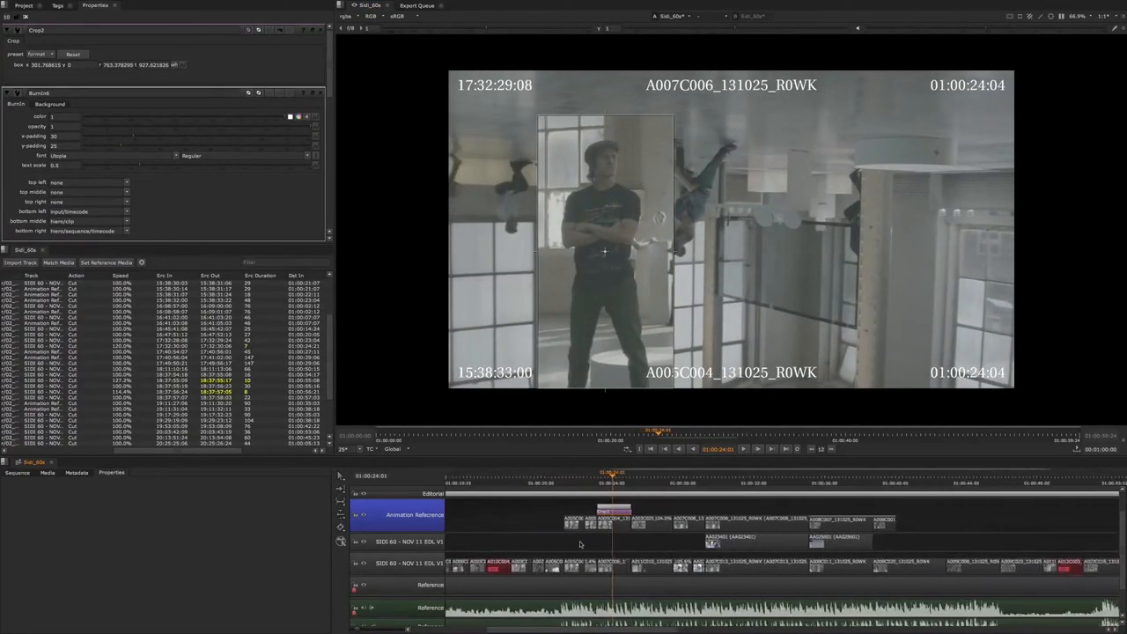
{"action": "scroll", "coordinate": [573, 553], "scroll_direction": "down", "scroll_amount": 3}
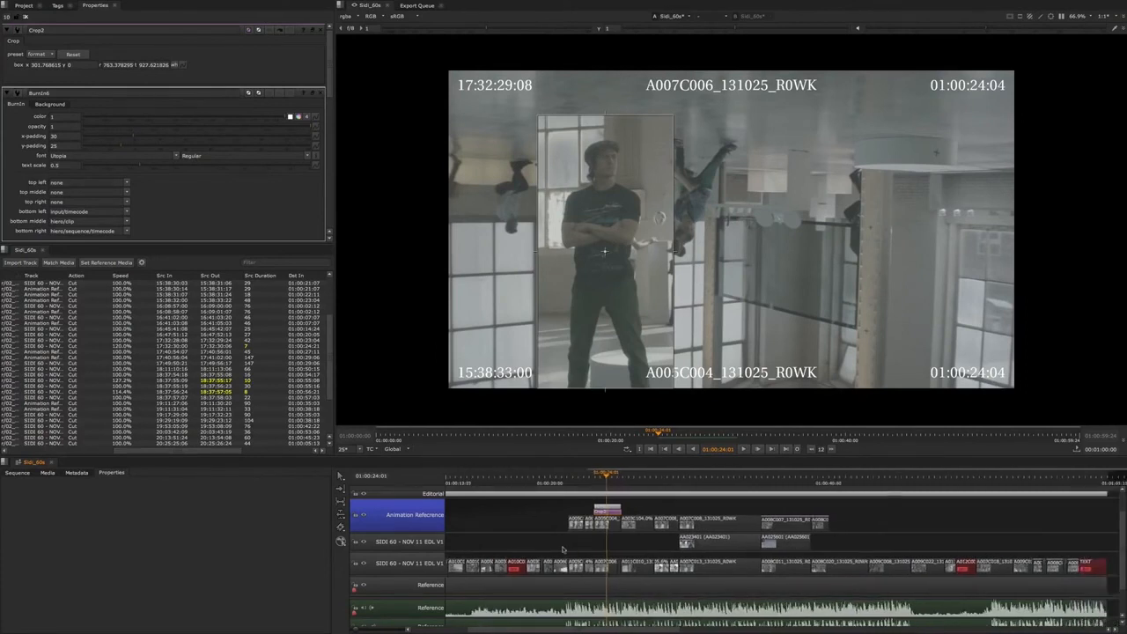
{"action": "scroll", "coordinate": [553, 533], "scroll_direction": "left", "scroll_amount": 3}
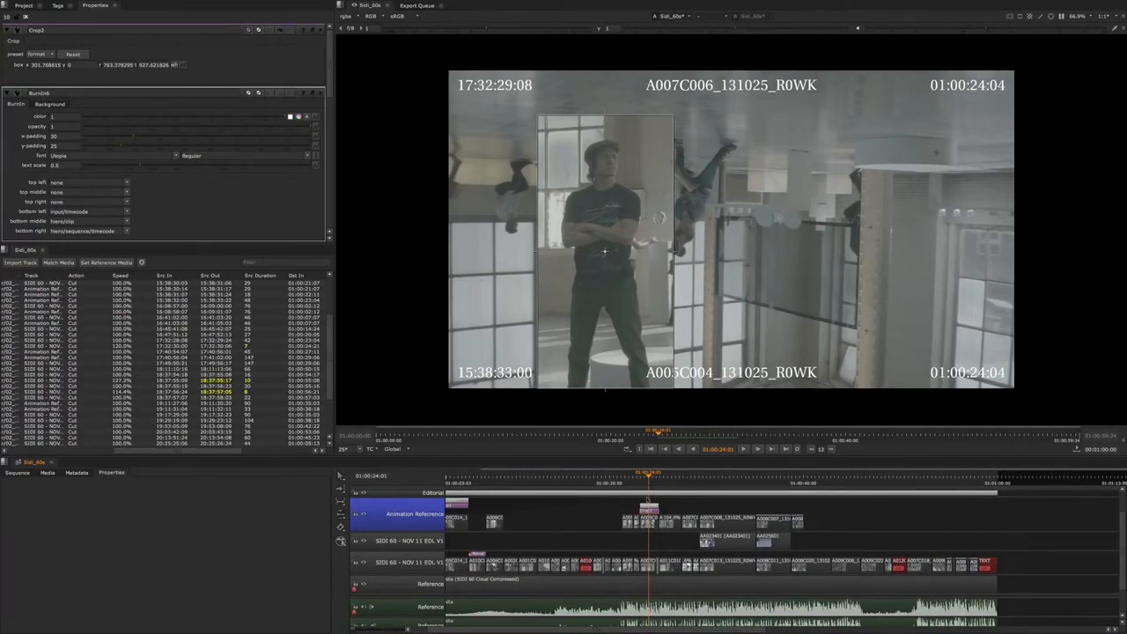
Move the playhead to 01:00:24:02 and review the clips on the Animation Reference track and the two clips on the track below.
{"action": "left_click", "coordinate": [650, 481]}
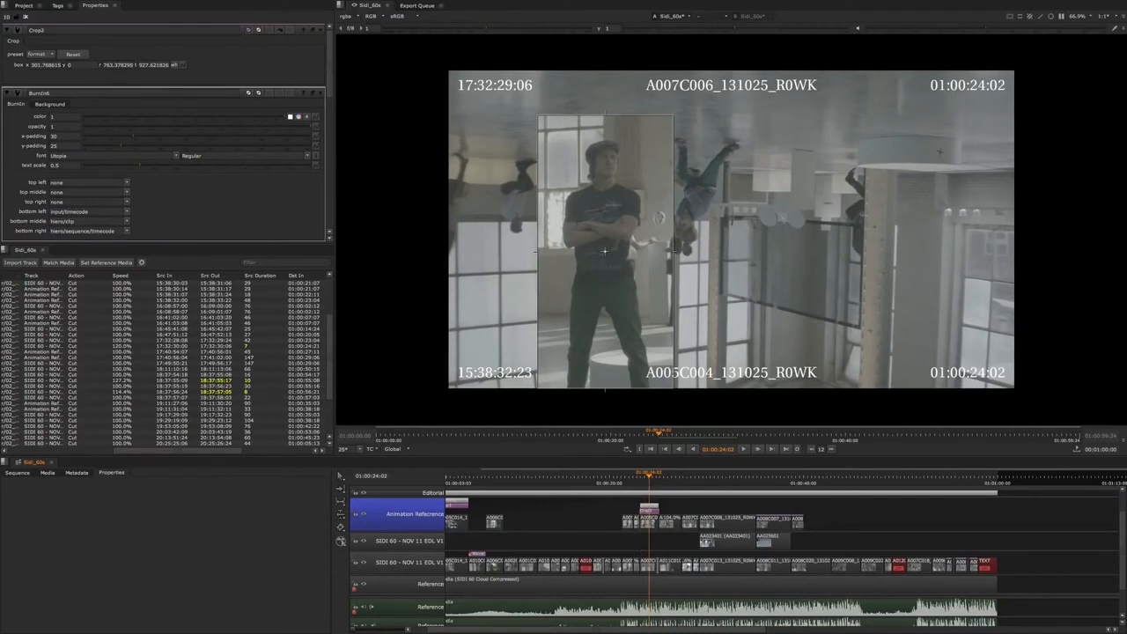
{"action": "scroll", "coordinate": [599, 519], "scroll_direction": "left", "scroll_amount": 1}
{"action": "scroll", "coordinate": [598, 519], "scroll_direction": "down", "scroll_amount": 1}
{"action": "scroll", "coordinate": [599, 518], "scroll_direction": "left", "scroll_amount": 1}
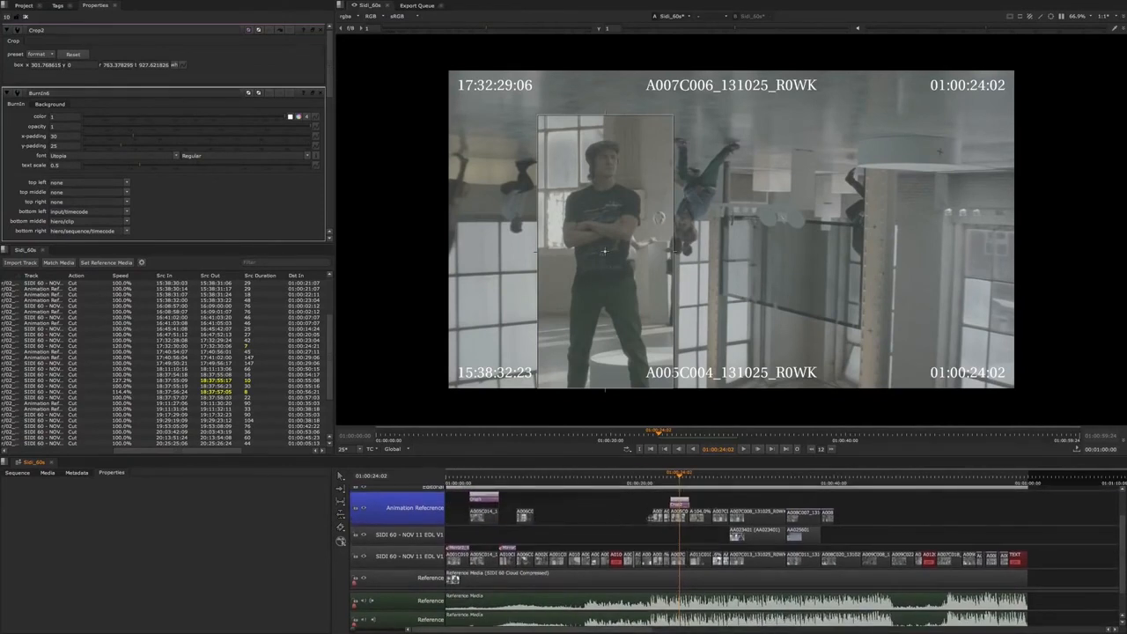
{"action": "left_click_drag", "start_coordinate": [646, 523], "coordinate": [839, 508]}
{"action": "left_click", "coordinate": [739, 504]}
{"action": "left_click_drag", "start_coordinate": [704, 534], "coordinate": [803, 537]}
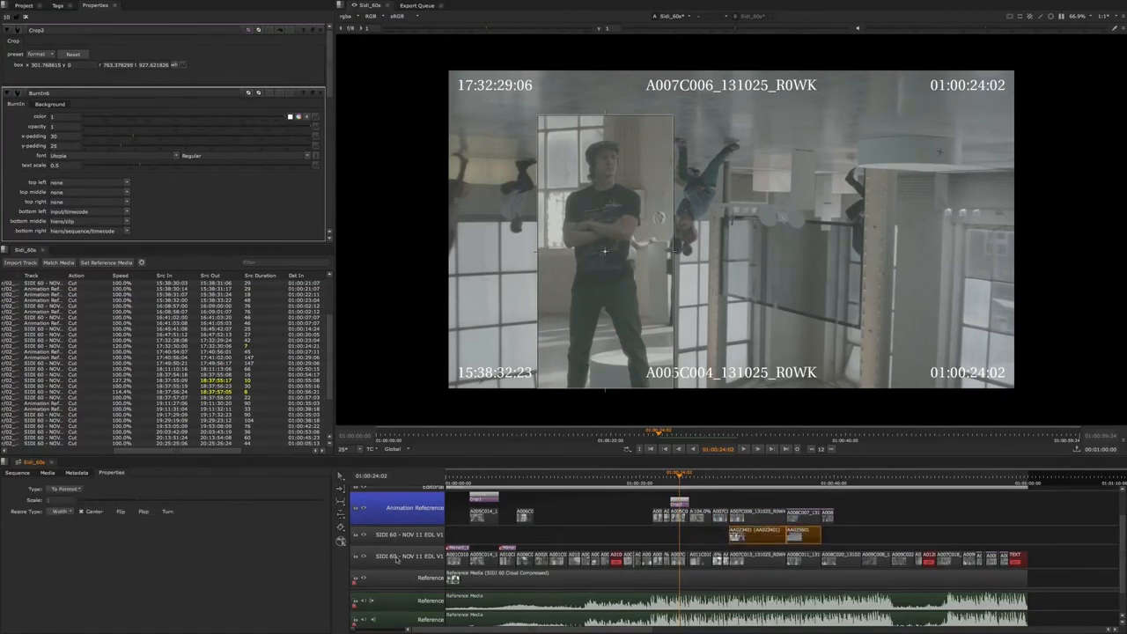
Rename the lowest SIDI 60 video track as Plates_01 and the SIDI 60 track directly above it as Plates.
{"action": "left_click", "coordinate": [396, 559]}
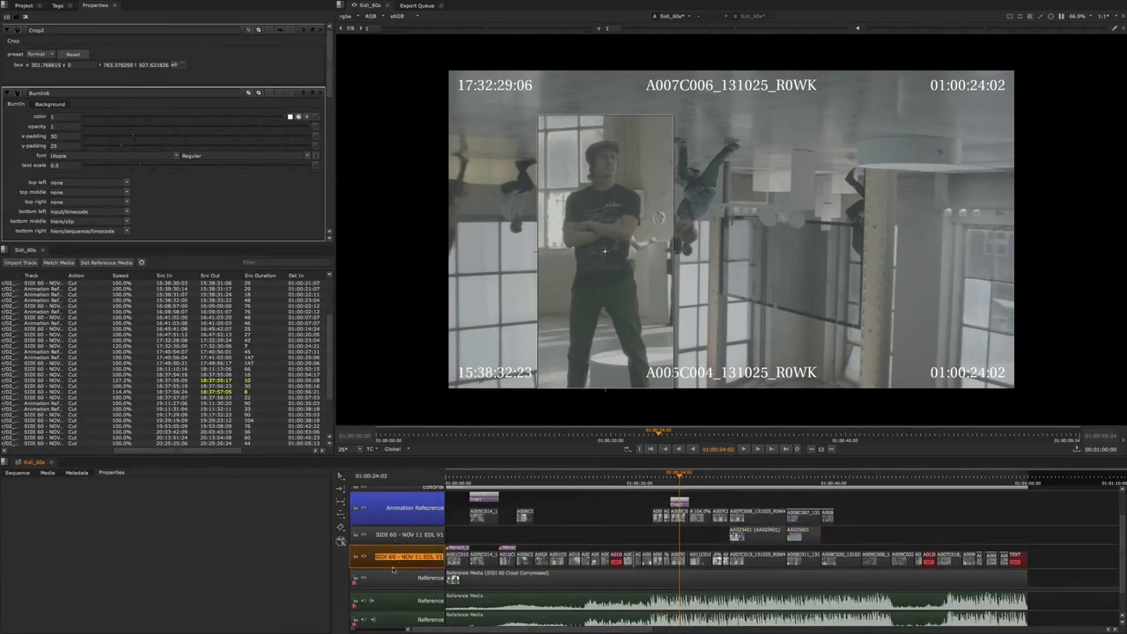
{"action": "double_click", "coordinate": [393, 564]}
{"action": "type", "text": "Paates_01"}
{"action": "key", "text": "Return"}
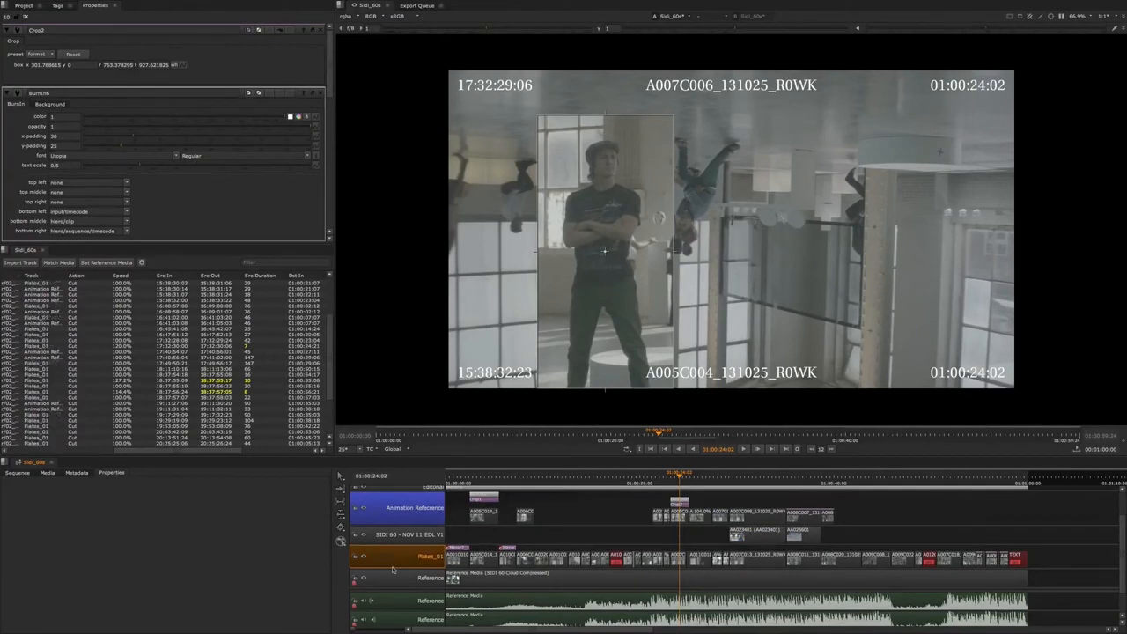
{"action": "left_click", "coordinate": [425, 535]}
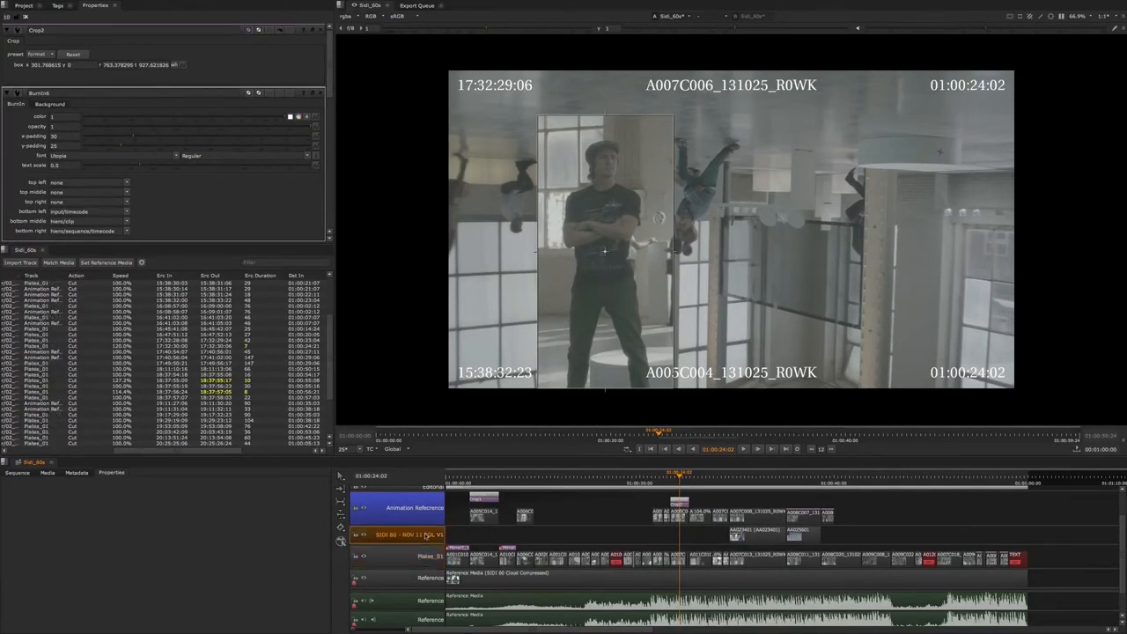
{"action": "double_click", "coordinate": [426, 535]}
{"action": "type", "text": "Rlates"}
{"action": "left_click", "coordinate": [731, 502]}
Move the playhead to 01:00:31:18 and wipe the viewer across to the reference to view its split-screen layout.
{"action": "left_click_drag", "start_coordinate": [706, 476], "coordinate": [754, 477]}
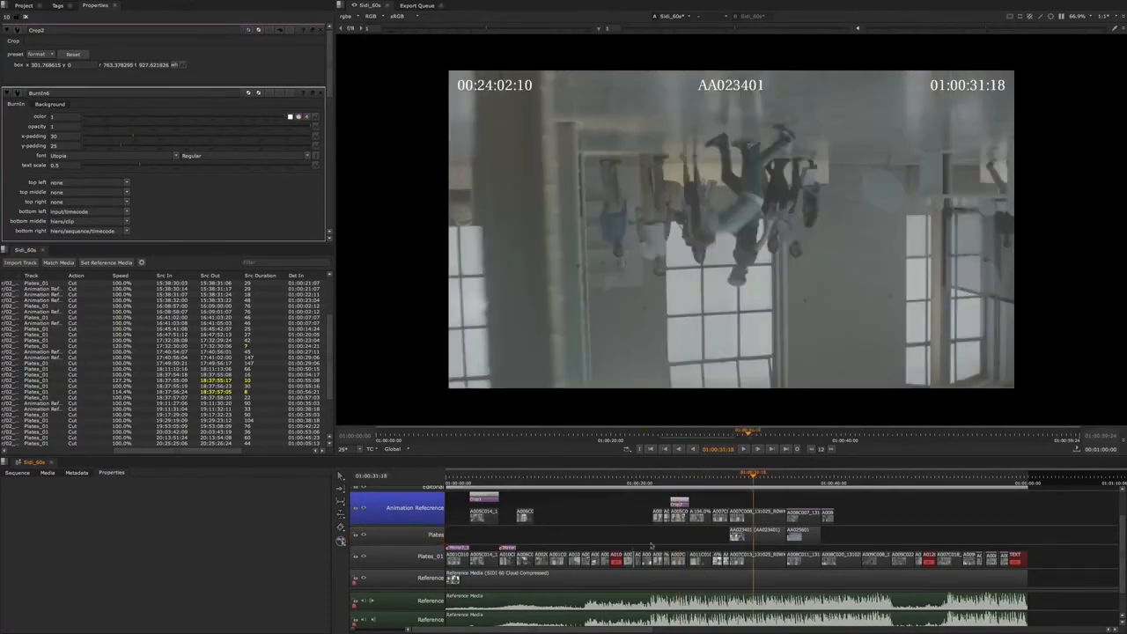
{"action": "left_click", "coordinate": [406, 578]}
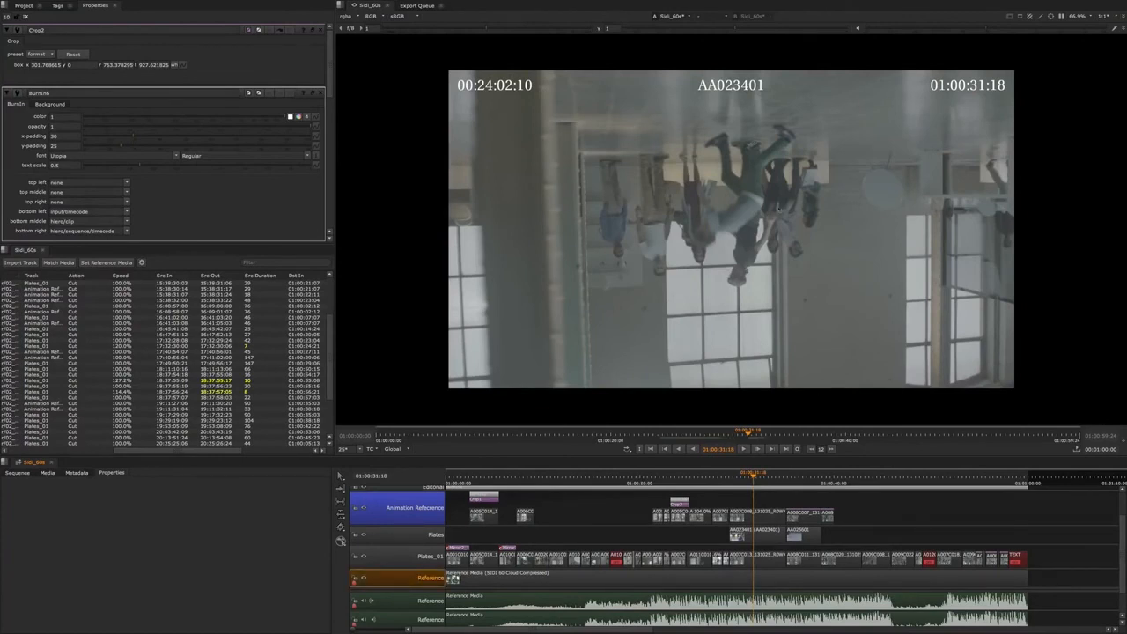
{"action": "key", "text": "w"}
{"action": "left_click_drag", "start_coordinate": [764, 236], "coordinate": [384, 99]}
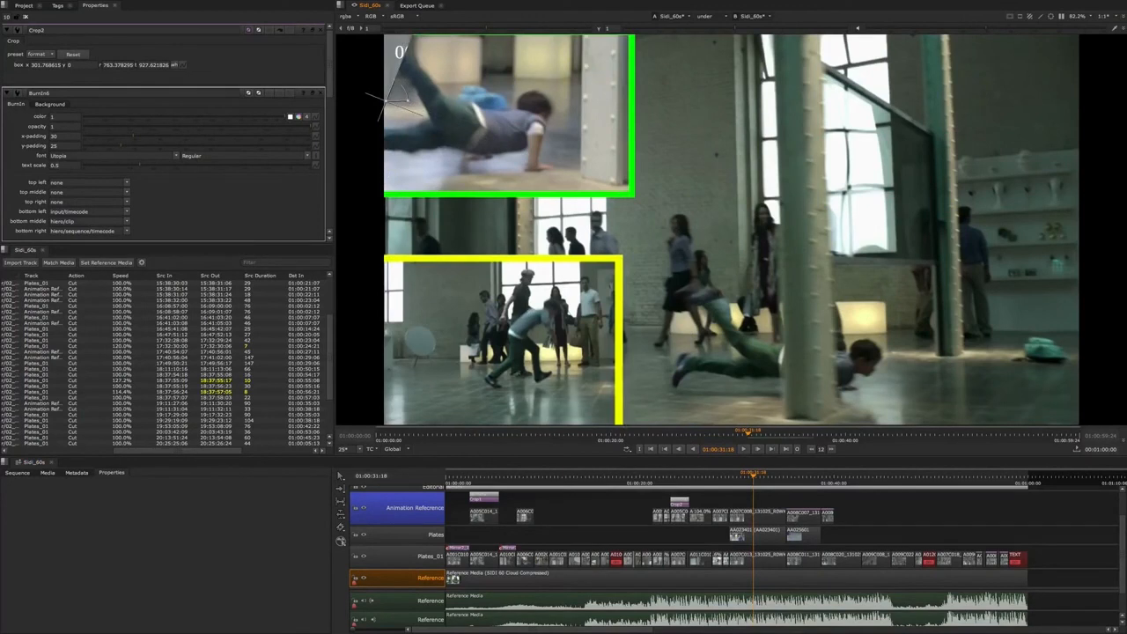
Check the A007C008 animation reference clip and the two Plates clips against the reference, bringing the wipe back across the frame.
{"action": "left_click", "coordinate": [743, 508]}
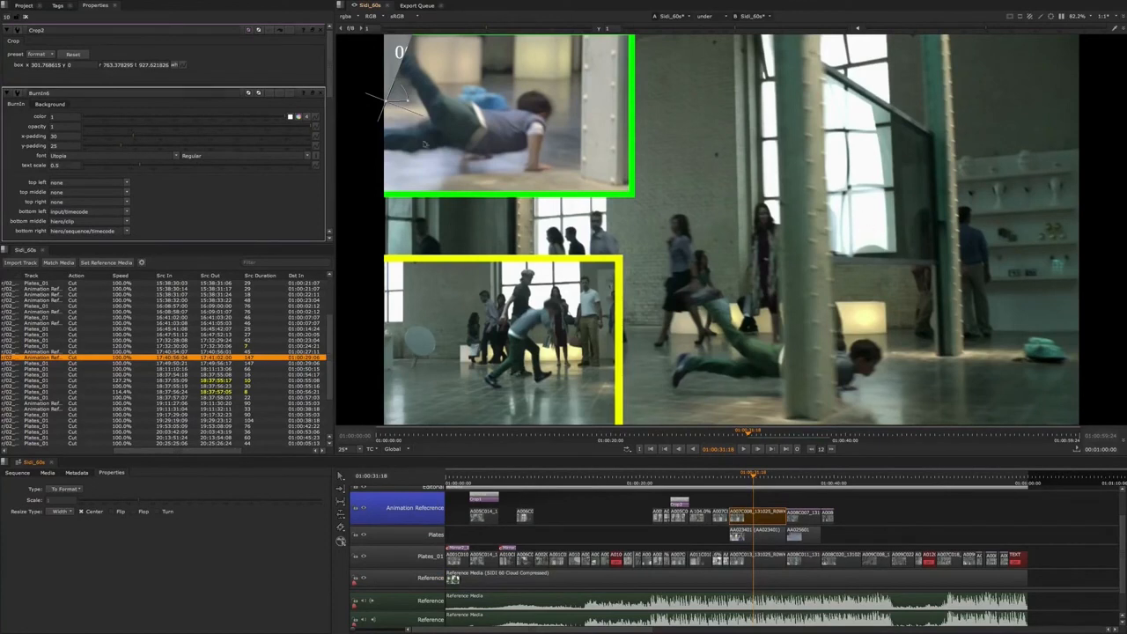
{"action": "mouse_move", "coordinate": [390, 99]}
{"action": "left_mouse_down"}
{"action": "mouse_move", "coordinate": [528, 194]}
{"action": "mouse_move", "coordinate": [828, 273]}
{"action": "left_mouse_up"}
{"action": "left_click", "coordinate": [717, 534]}
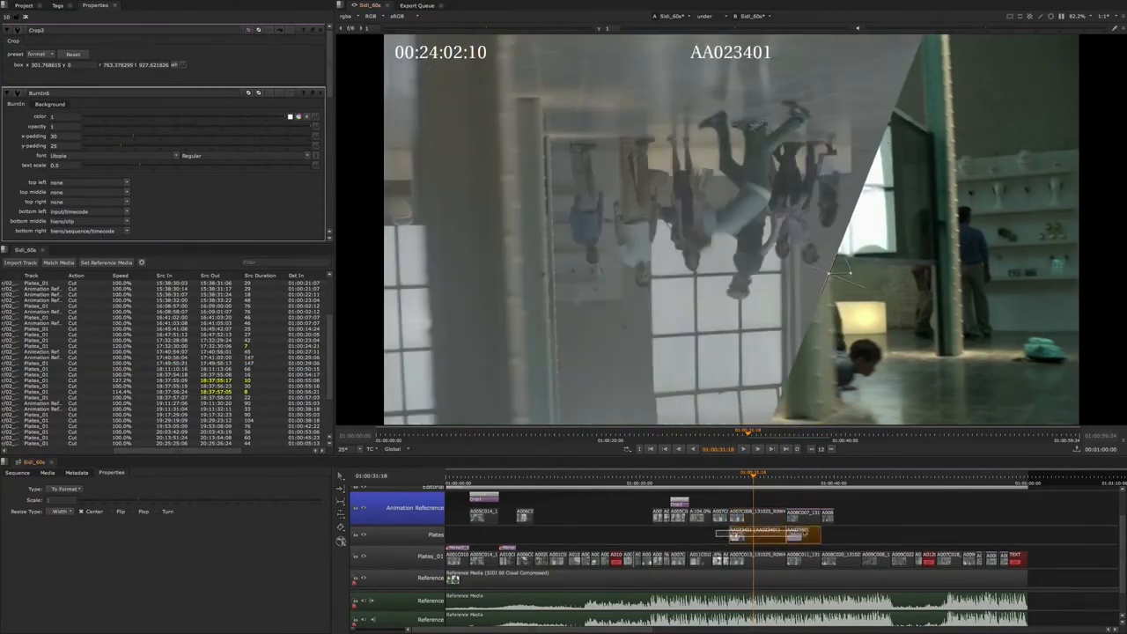
{"action": "left_click_drag", "start_coordinate": [718, 535], "coordinate": [729, 535]}
{"action": "left_click_drag", "start_coordinate": [829, 274], "coordinate": [789, 264]}
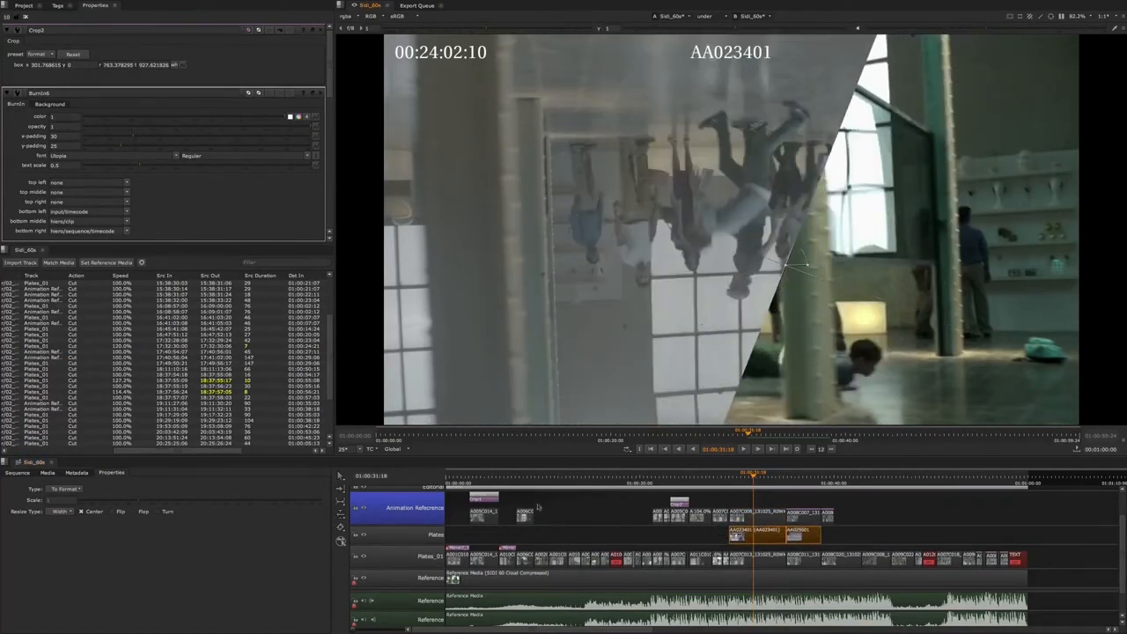
Compare the second of the first two Animation Reference clips with the reference at 01:00:08:00 by sweeping the wipe across the frame.
{"action": "left_click_drag", "start_coordinate": [548, 495], "coordinate": [482, 526]}
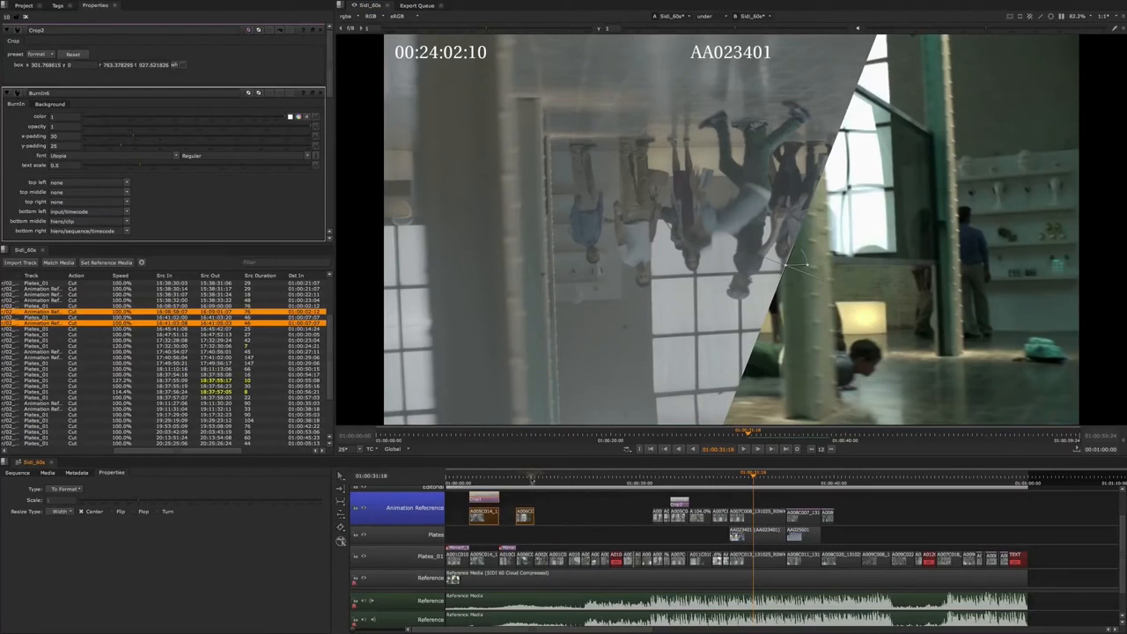
{"action": "left_click", "coordinate": [523, 476]}
{"action": "left_click_drag", "start_coordinate": [790, 263], "coordinate": [487, 164]}
{"action": "mouse_move", "coordinate": [553, 192]}
{"action": "left_mouse_down"}
{"action": "mouse_move", "coordinate": [425, 149]}
{"action": "mouse_move", "coordinate": [878, 274]}
{"action": "mouse_move", "coordinate": [1076, 169]}
{"action": "mouse_move", "coordinate": [505, 198]}
{"action": "mouse_move", "coordinate": [949, 272]}
{"action": "mouse_move", "coordinate": [891, 296]}
{"action": "mouse_move", "coordinate": [919, 302]}
{"action": "mouse_move", "coordinate": [736, 278]}
{"action": "left_mouse_up"}
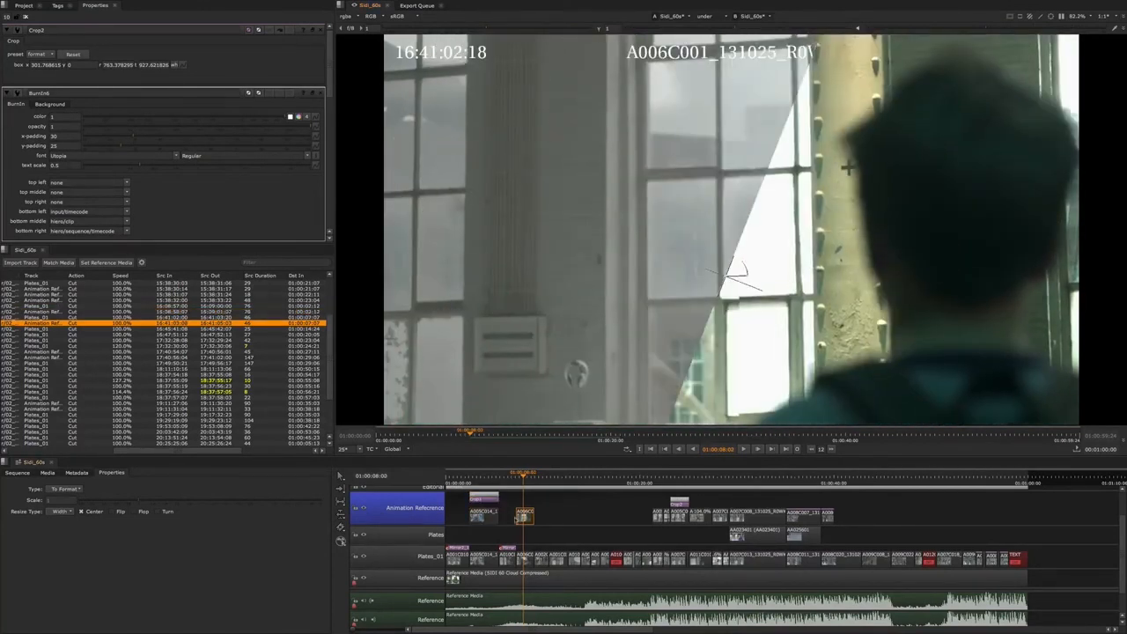
Move the A005C014 clip with its effects from the Animation Reference track down to the Plates track, keeping its timing.
{"action": "left_click", "coordinate": [482, 515]}
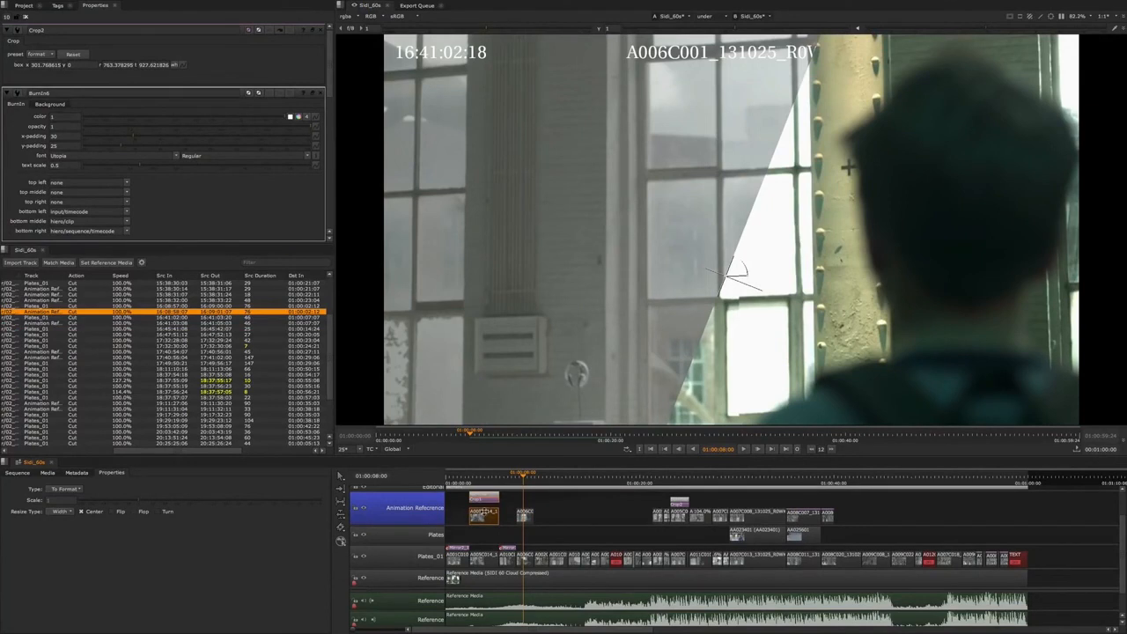
{"action": "left_click_drag", "start_coordinate": [482, 515], "coordinate": [484, 529]}
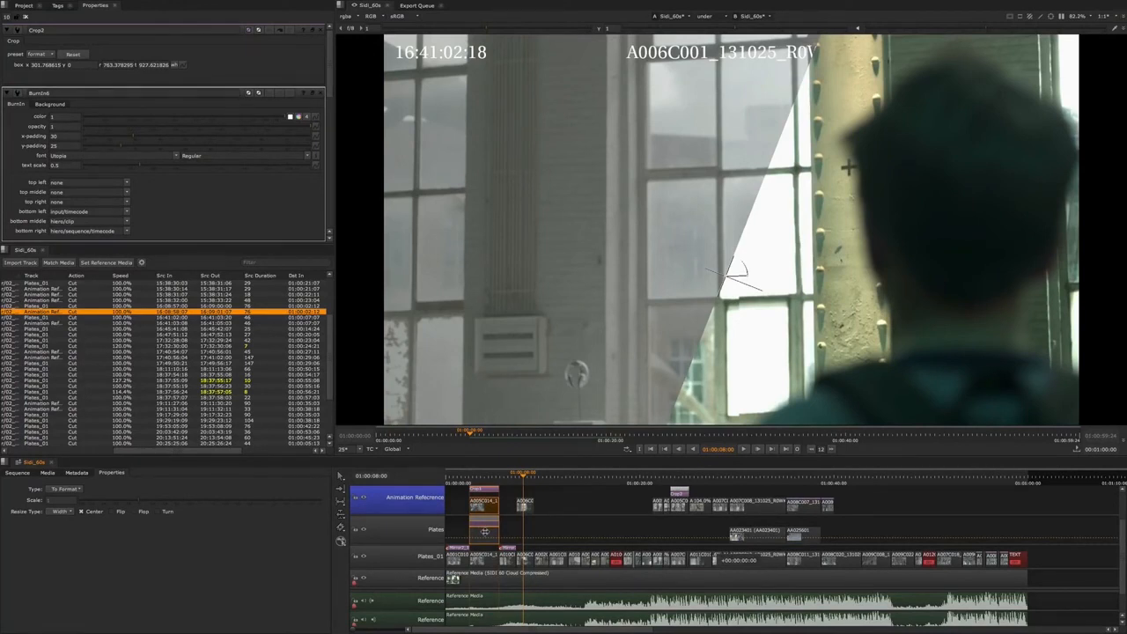
{"action": "left_click_drag", "start_coordinate": [484, 532], "coordinate": [483, 526]}
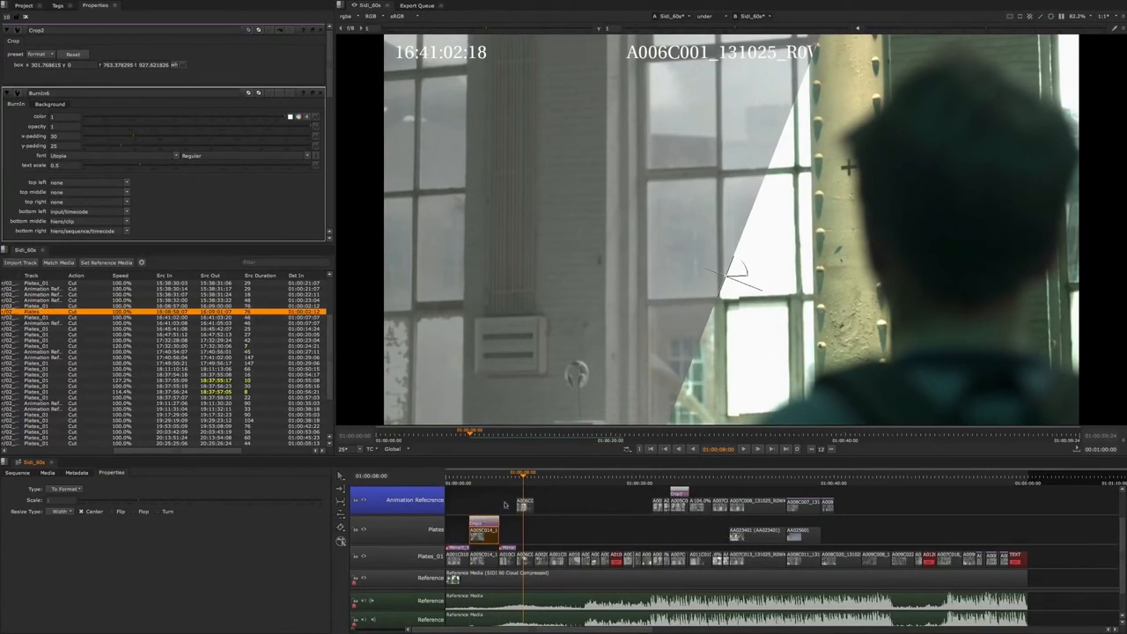
Move the A006C001 clip at 01:00:08:00 from the Animation Reference track to the Plates track, keeping its timing.
{"action": "left_click", "coordinate": [525, 503]}
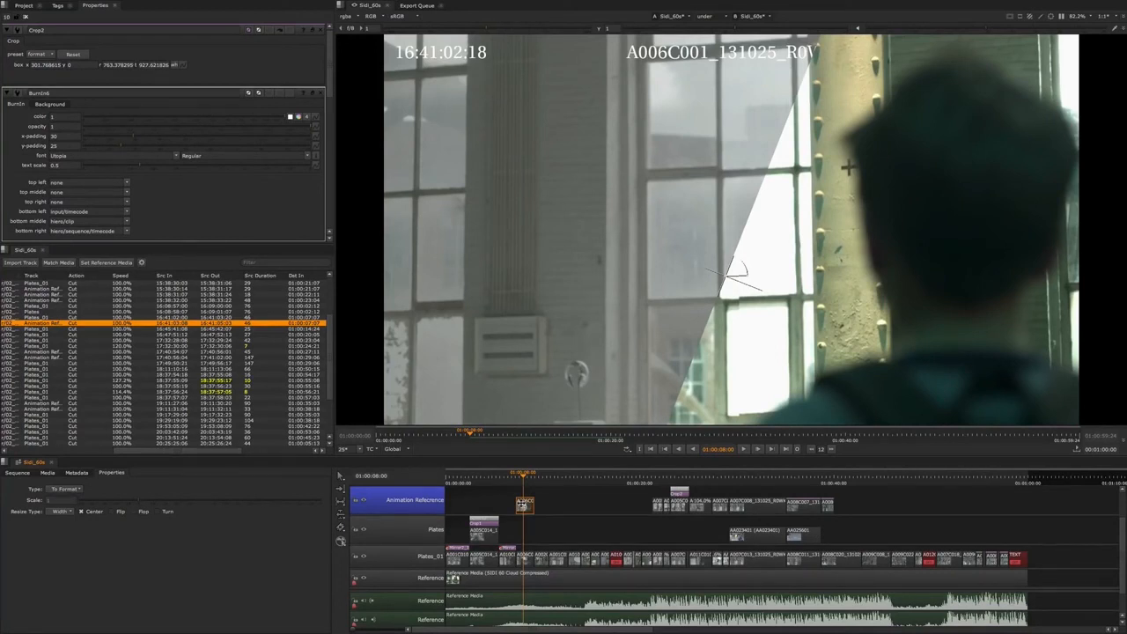
{"action": "key", "text": "ctrl+z"}
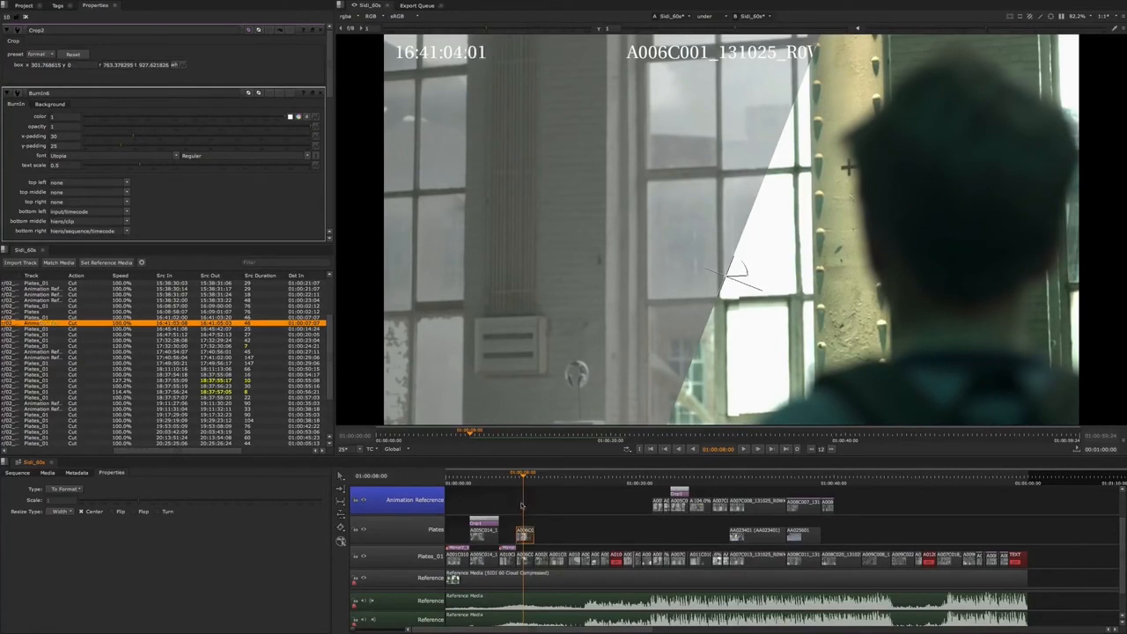
{"action": "key", "text": "ctrl+shift+z"}
{"action": "key", "text": "ctrl+z"}
Review the last two clips on the Animation Reference track against the Plates clips below them.
{"action": "scroll", "coordinate": [616, 519], "scroll_direction": "up", "scroll_amount": 1}
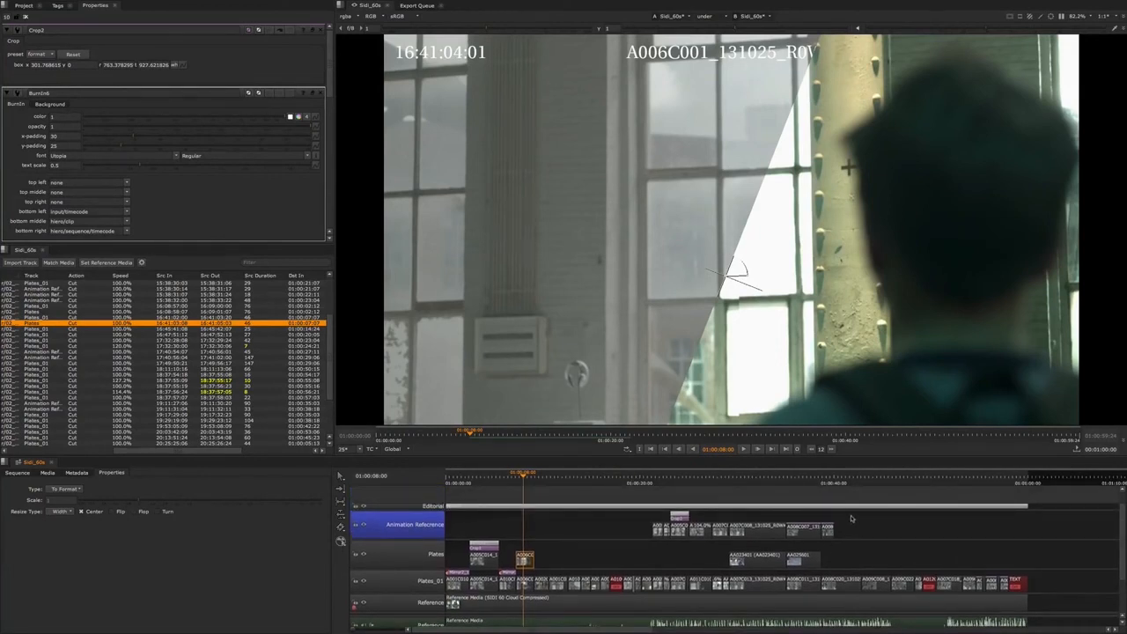
{"action": "left_click_drag", "start_coordinate": [856, 516], "coordinate": [810, 553]}
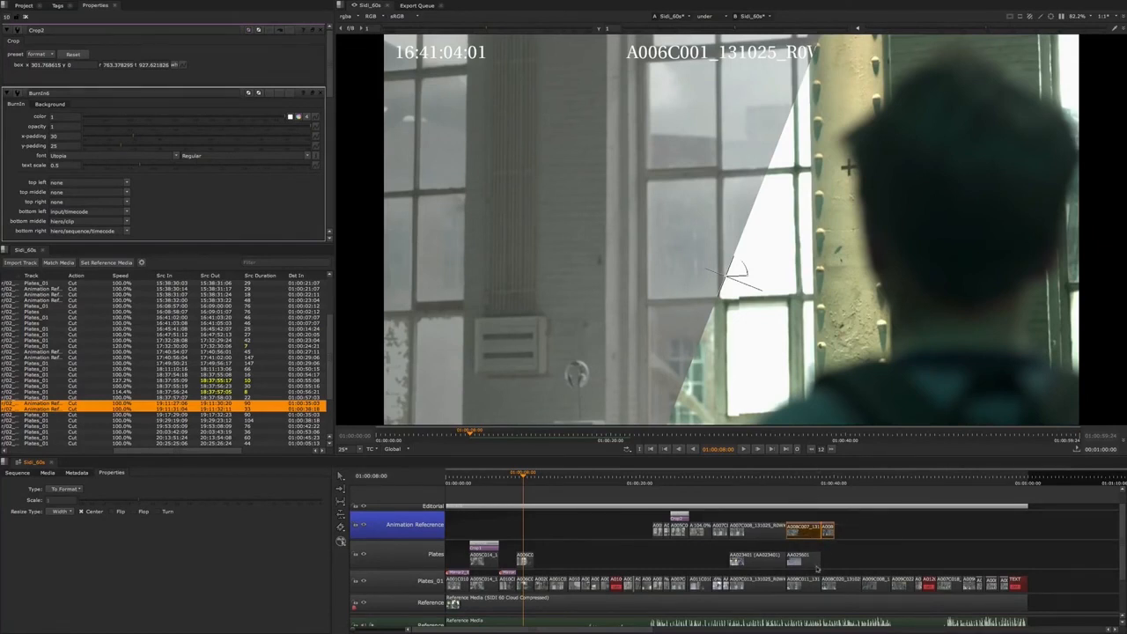
{"action": "left_click", "coordinate": [782, 522]}
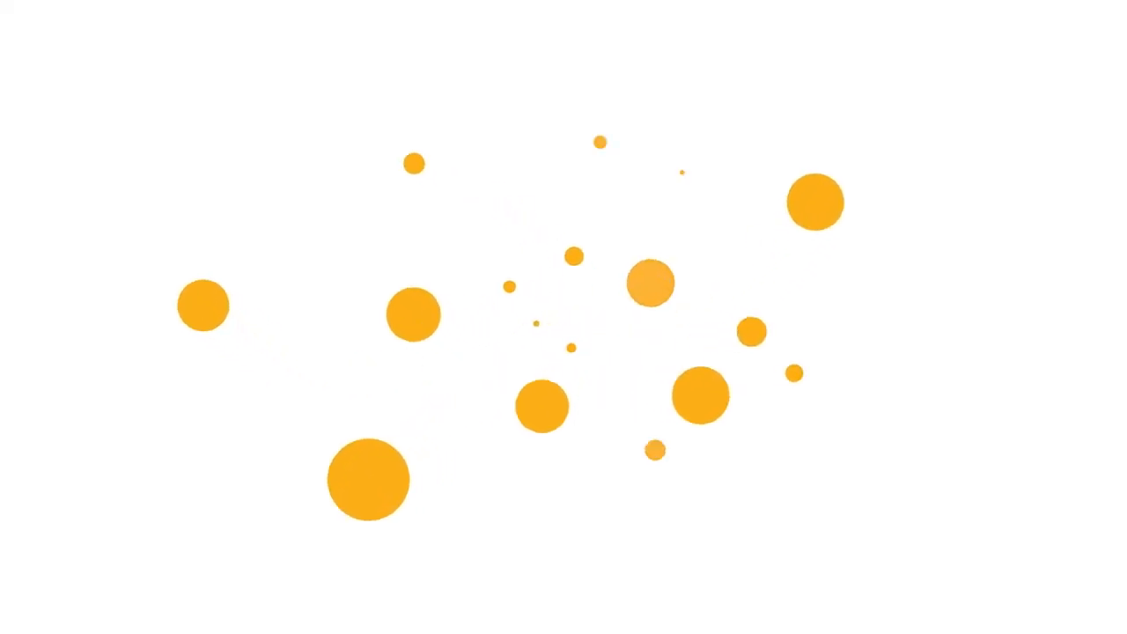